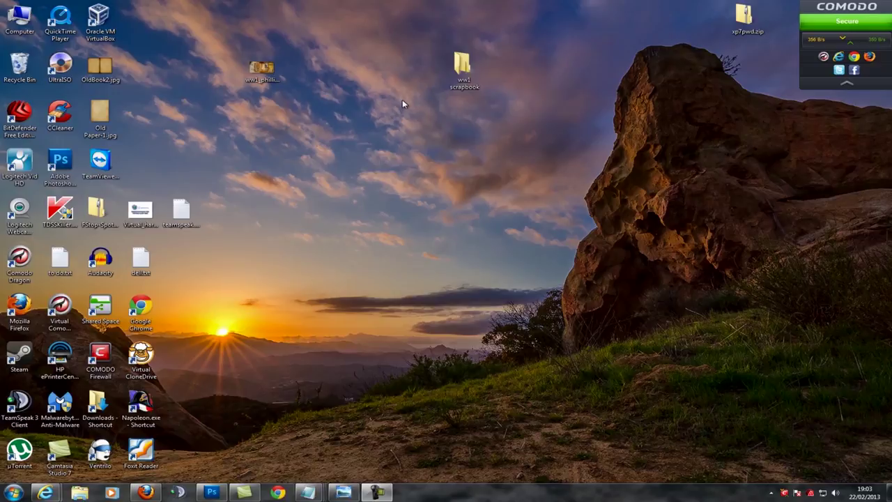
Switch to Photoshop and fill the blank Background layer with the dark brown foreground colour
click(211, 493)
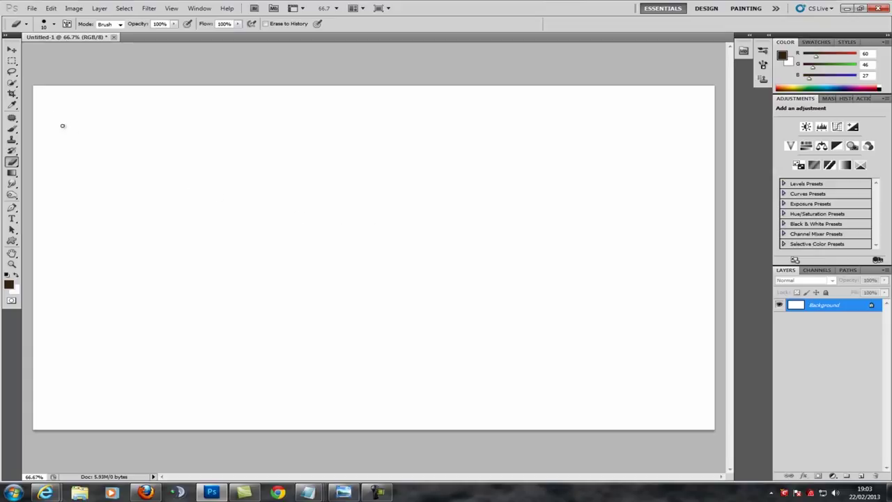
click(51, 8)
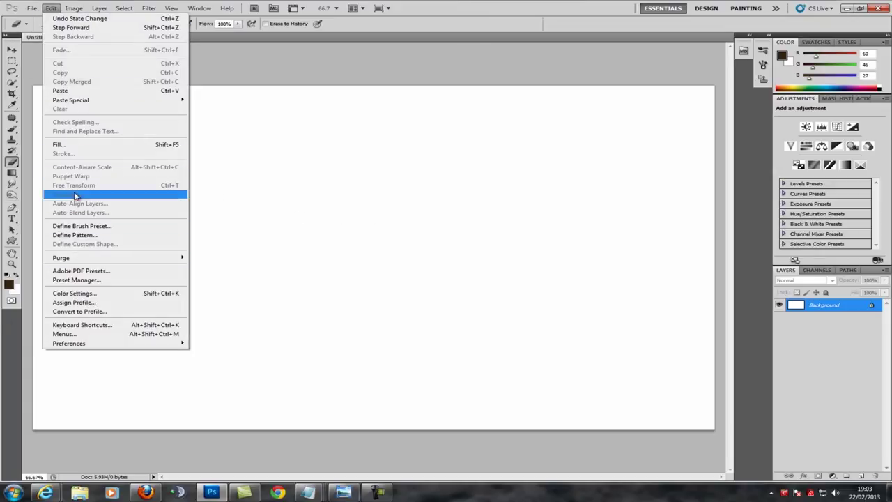
click(68, 148)
click(504, 144)
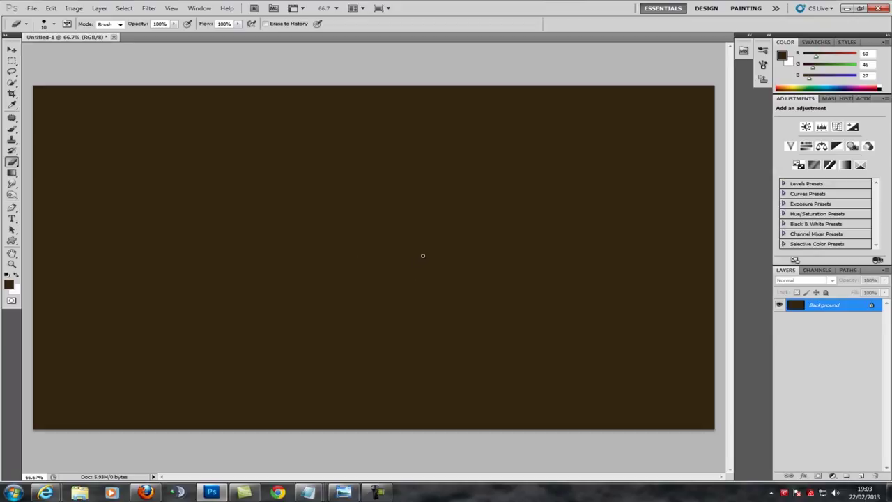
Open book2.png from the ww1 scrapbook folder and copy the whole image into the Untitled-1 document as a new layer
click(31, 10)
click(42, 27)
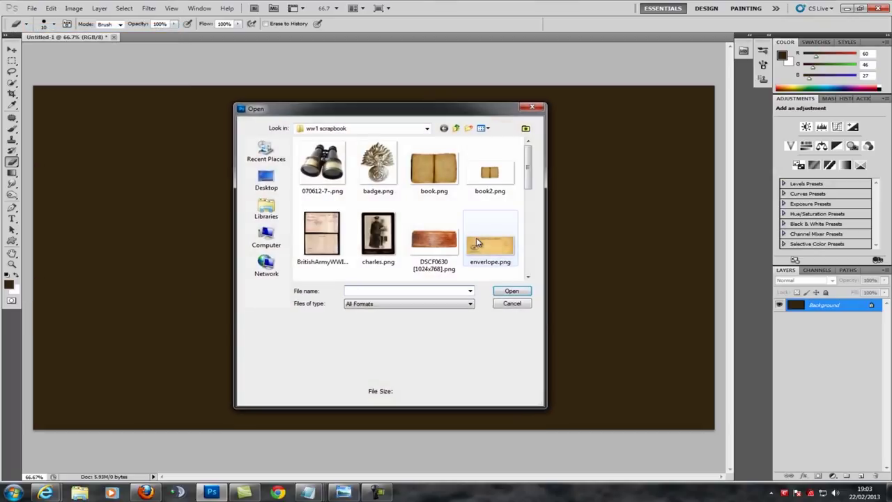
click(491, 174)
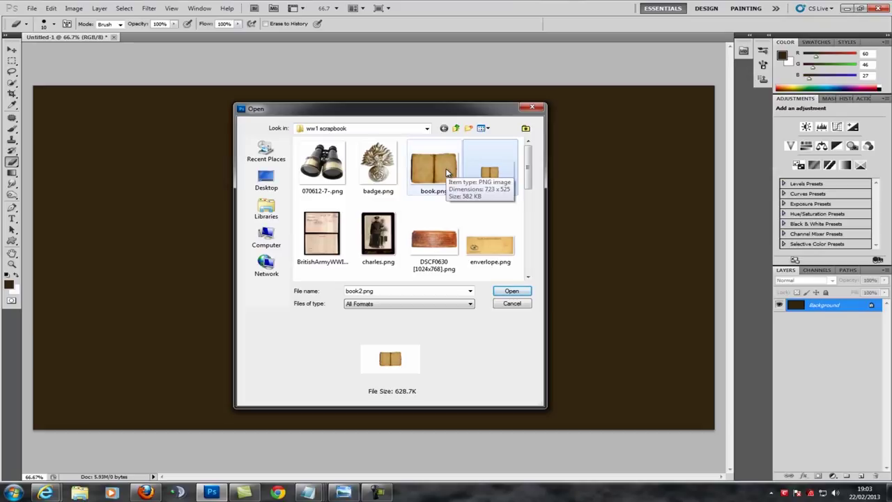
click(512, 291)
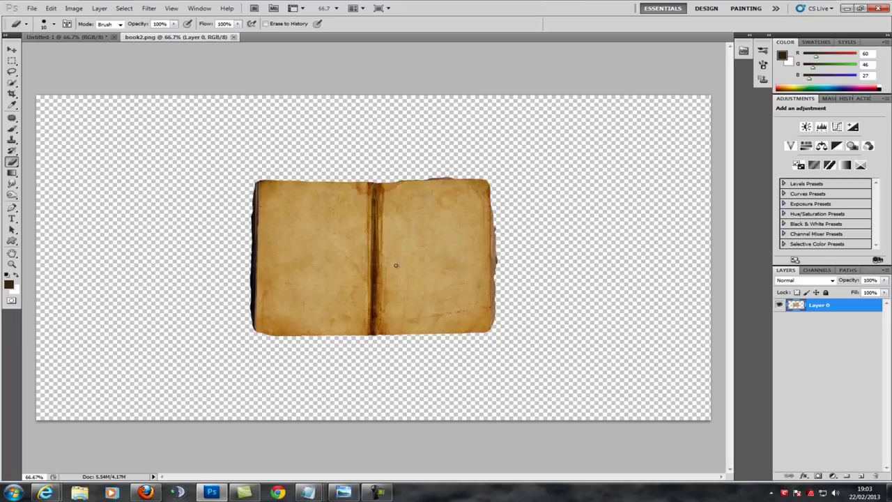
key(ctrl+a)
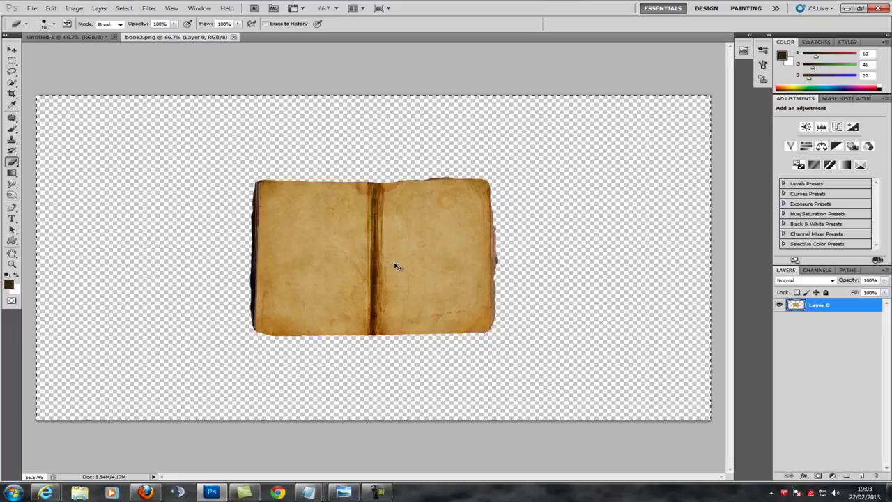
mouse_move(169, 55)
mouse_down()
mouse_move(66, 37)
mouse_move(373, 244)
mouse_up()
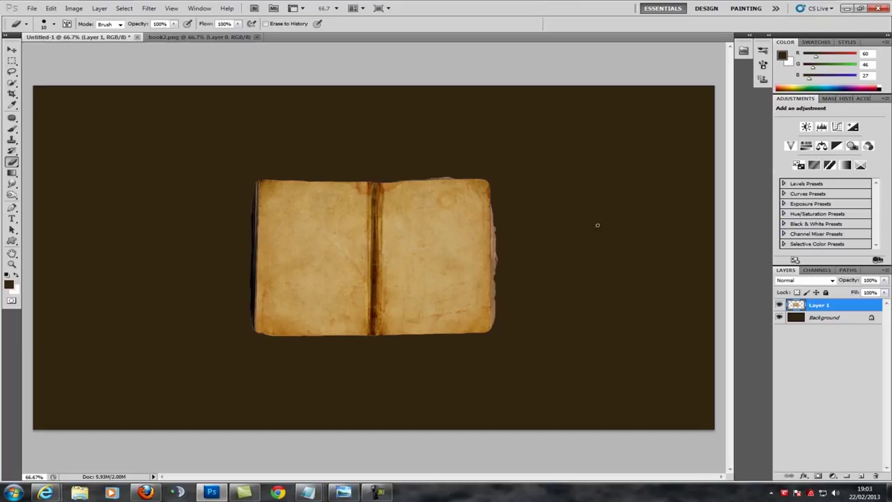
Free-transform the book layer to about 162% of its size, centring it on the canvas
click(51, 7)
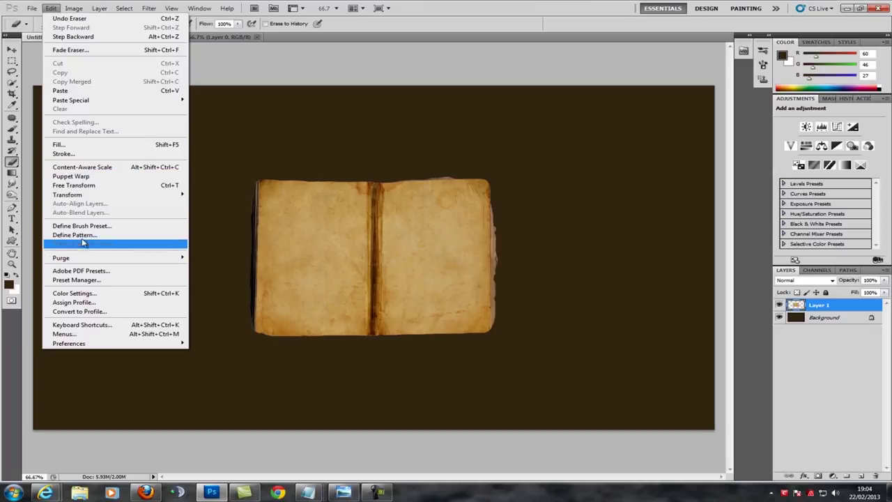
click(73, 184)
drag(498, 177, 562, 137)
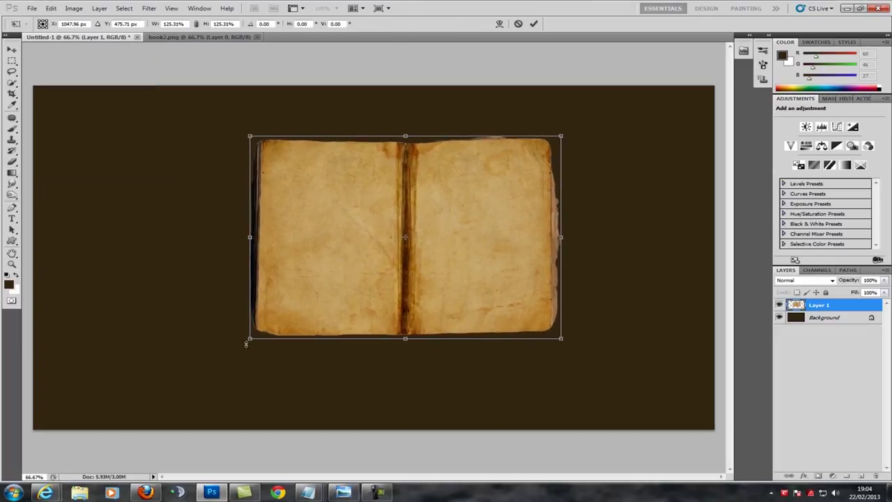
drag(250, 338, 157, 388)
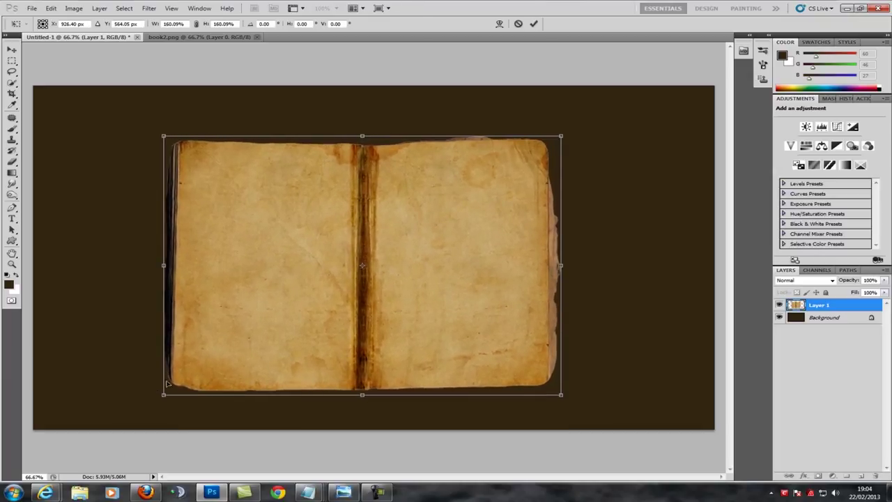
drag(562, 135, 568, 129)
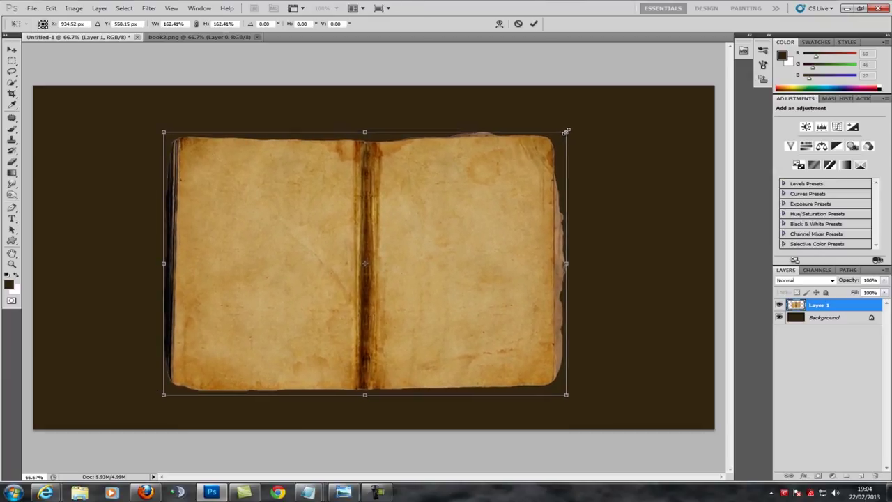
drag(371, 261, 371, 255)
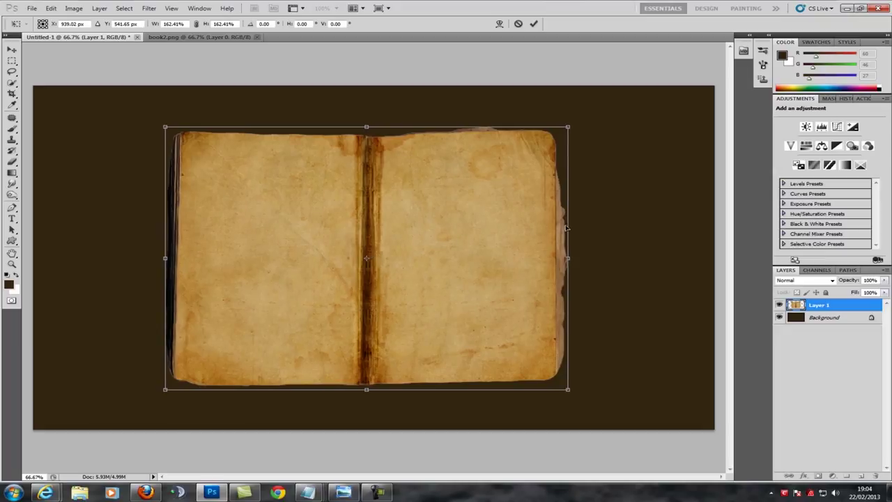
click(533, 24)
key(e)
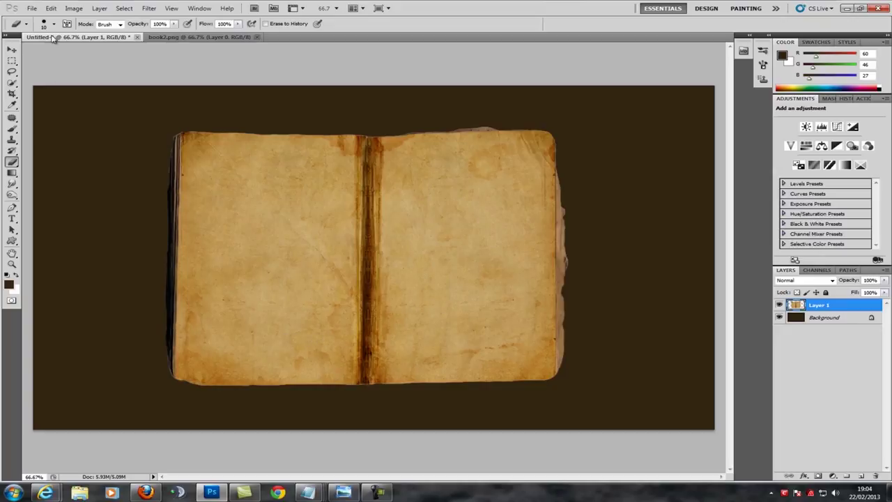
Close book2.png and open the Floor_Texture_28 image from the ww1 scrapbook folder
click(175, 39)
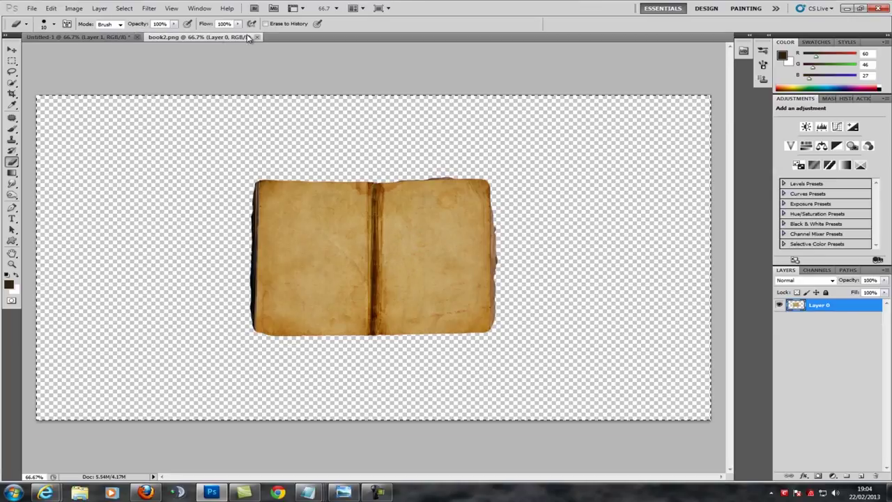
click(257, 37)
click(32, 8)
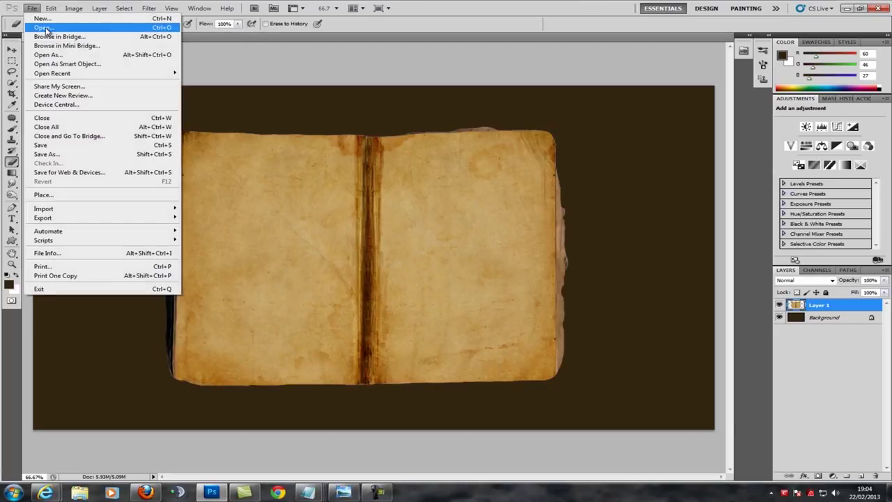
click(42, 25)
drag(529, 167, 527, 212)
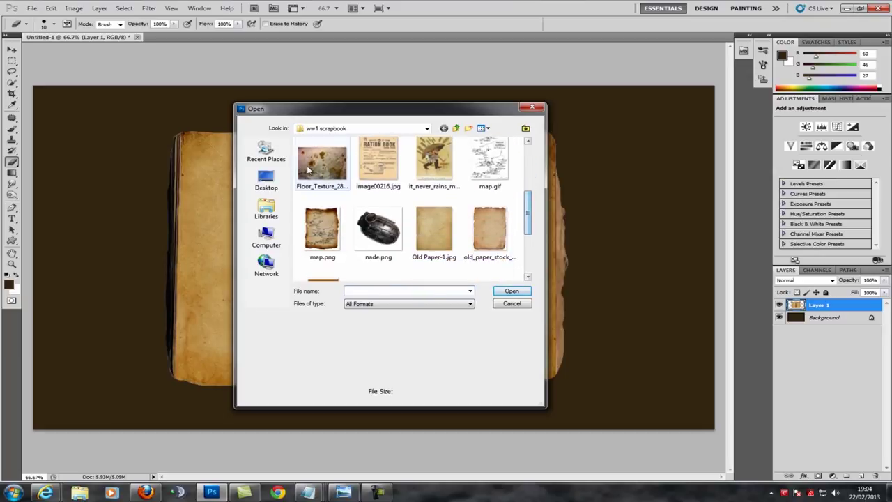
click(324, 167)
click(510, 291)
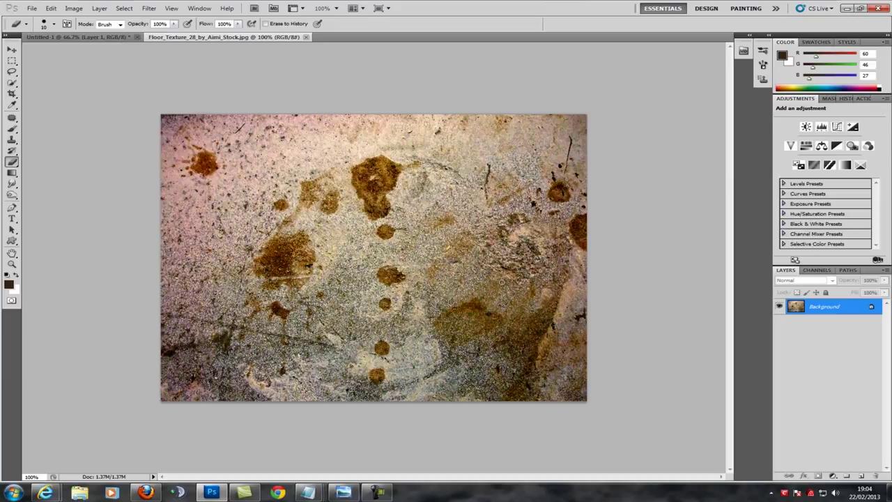
Copy the entire floor texture image and paste it above the book in Untitled-1
key(ctrl+a)
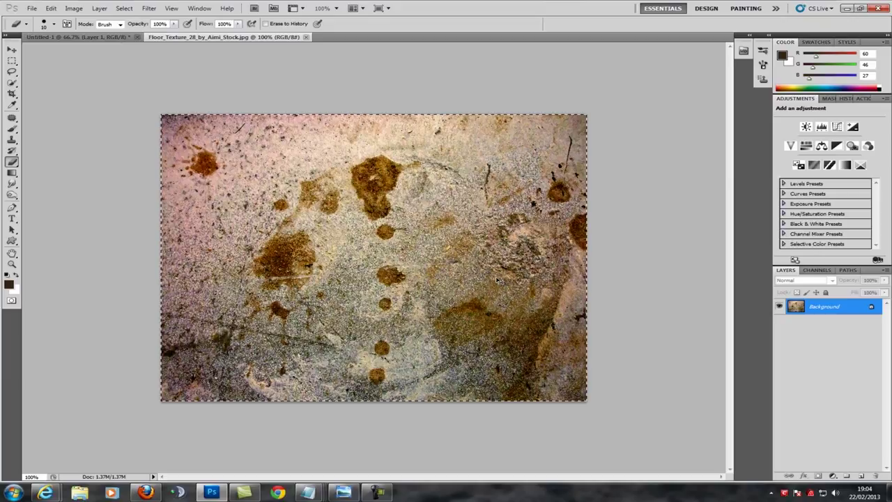
click(76, 36)
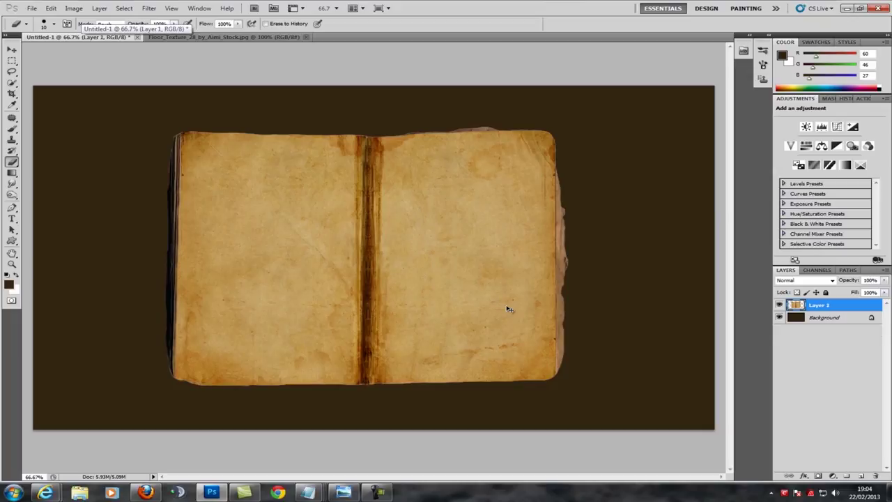
key(ctrl+v)
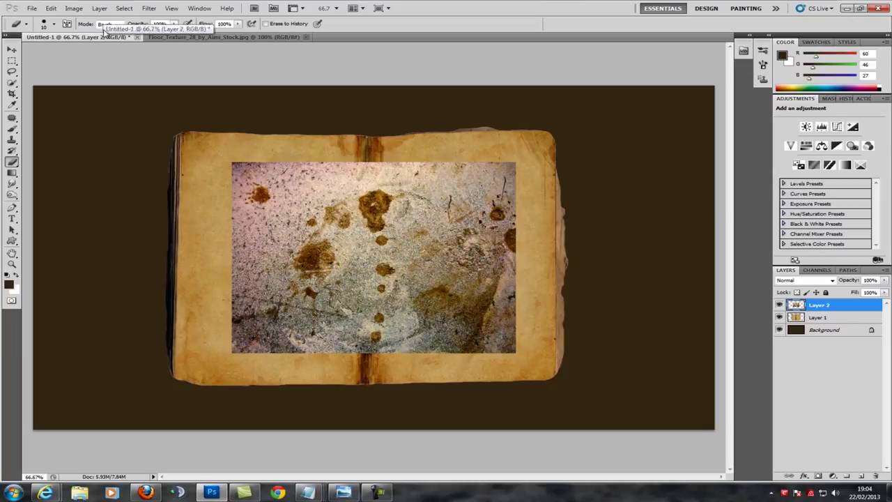
Free-transform the floor texture layer to about 136% so that it covers the book's pages
click(51, 7)
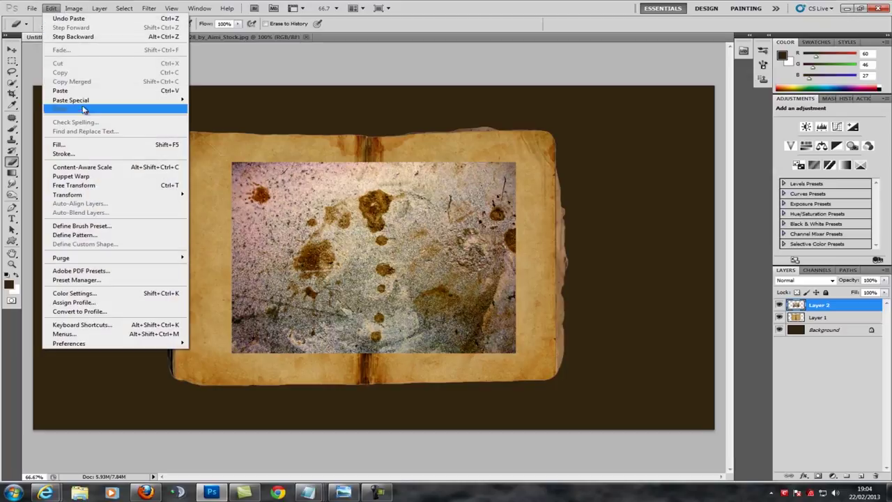
click(92, 185)
drag(232, 163, 183, 130)
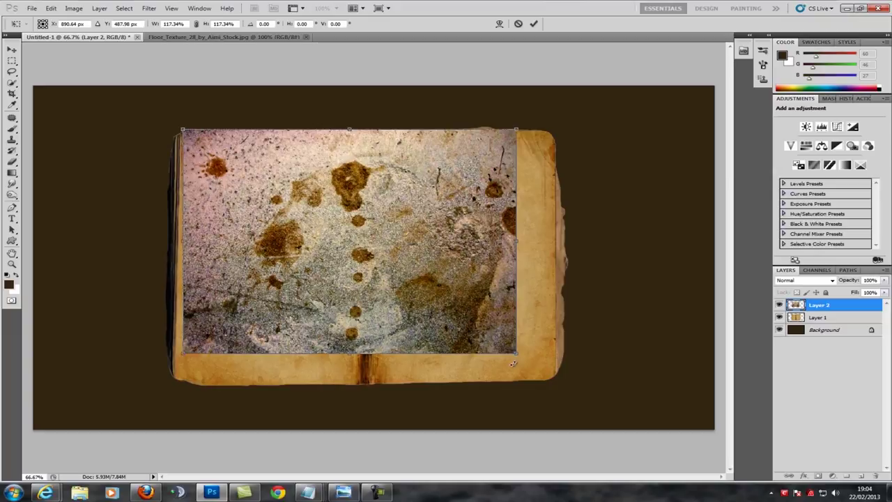
drag(517, 355, 553, 393)
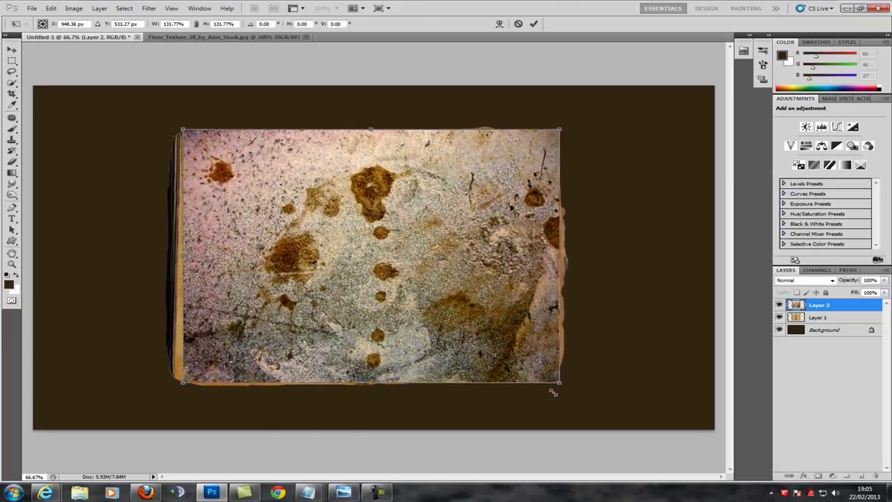
drag(183, 383, 175, 388)
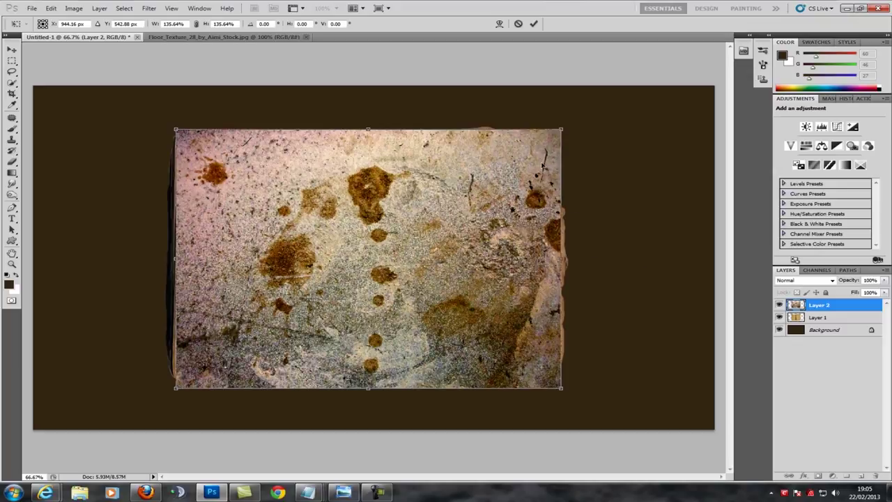
click(534, 24)
key(e)
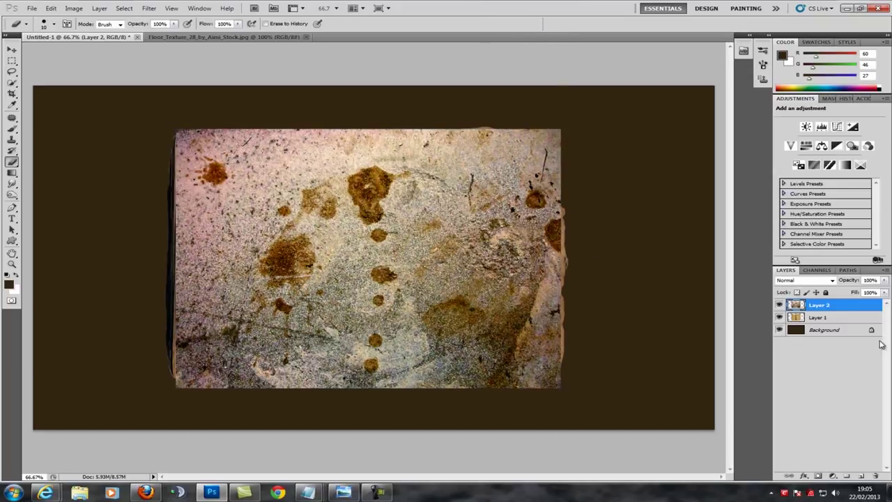
Set the texture layer's blend mode to Multiply and its opacity to 43%
click(814, 281)
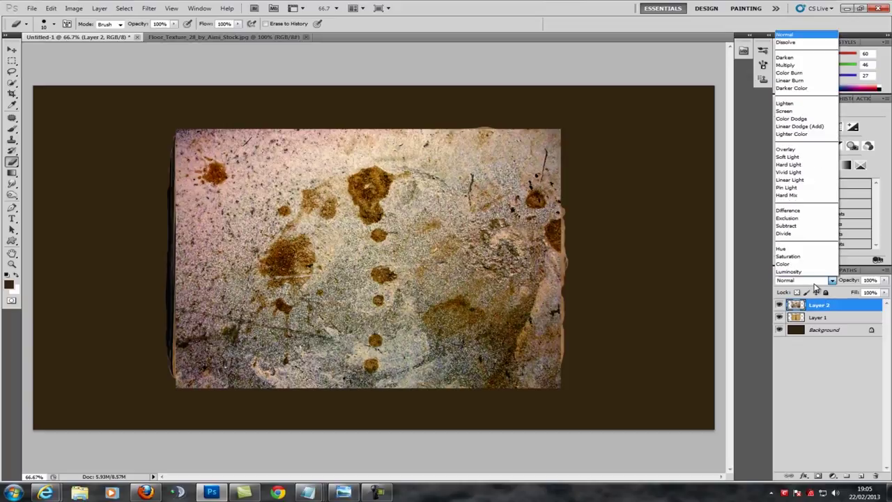
click(799, 67)
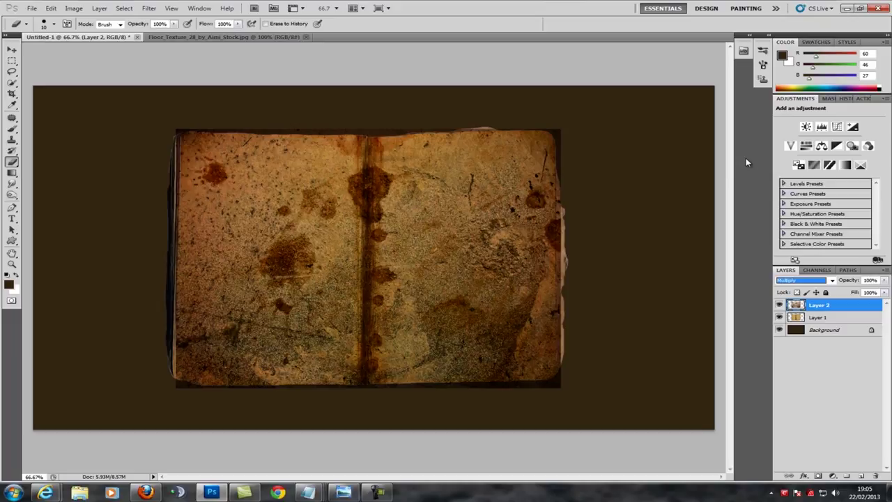
click(884, 280)
drag(873, 290, 854, 294)
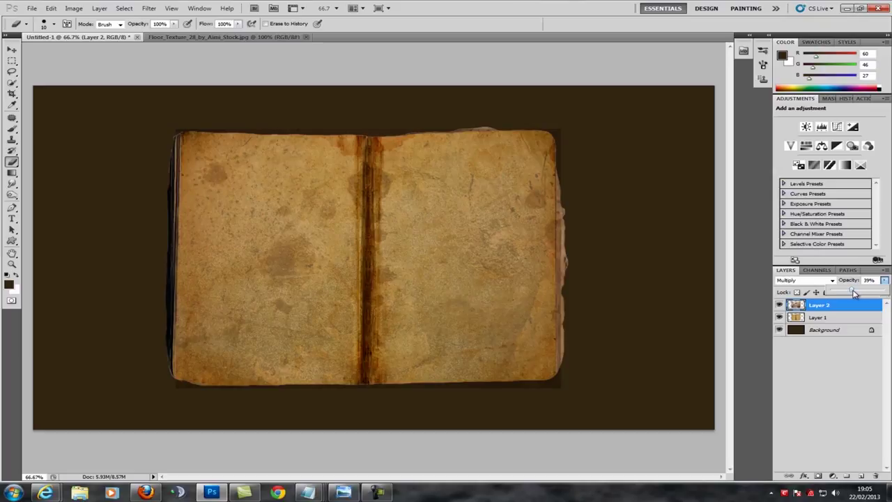
drag(854, 293, 856, 293)
Create a clipping mask that confines the texture on Layer 2 to the book on Layer 1
click(12, 264)
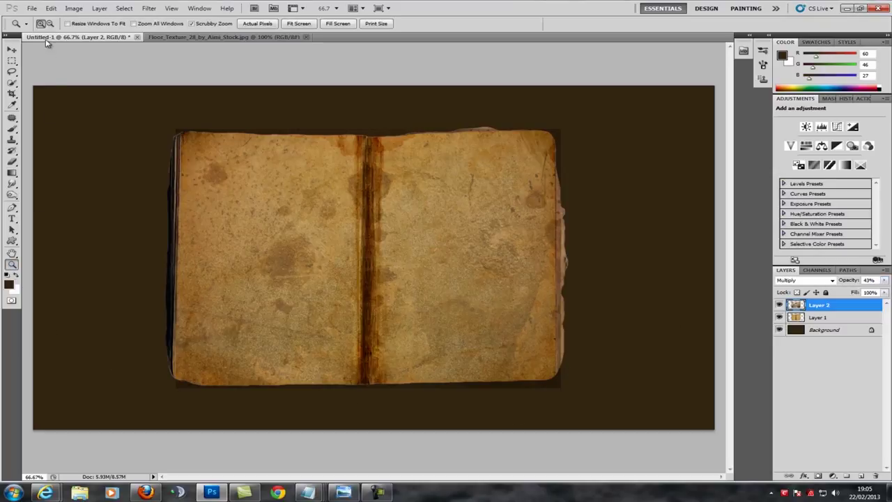
click(381, 331)
scroll(335, 329, down, 1)
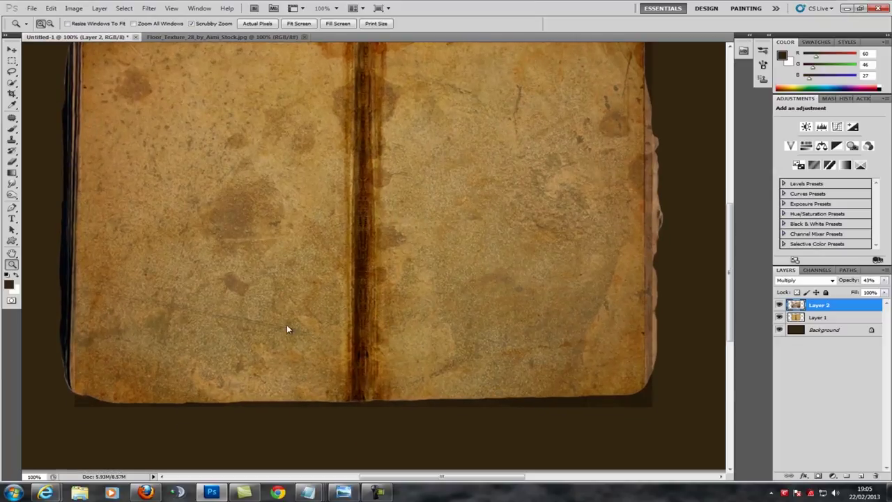
click(74, 9)
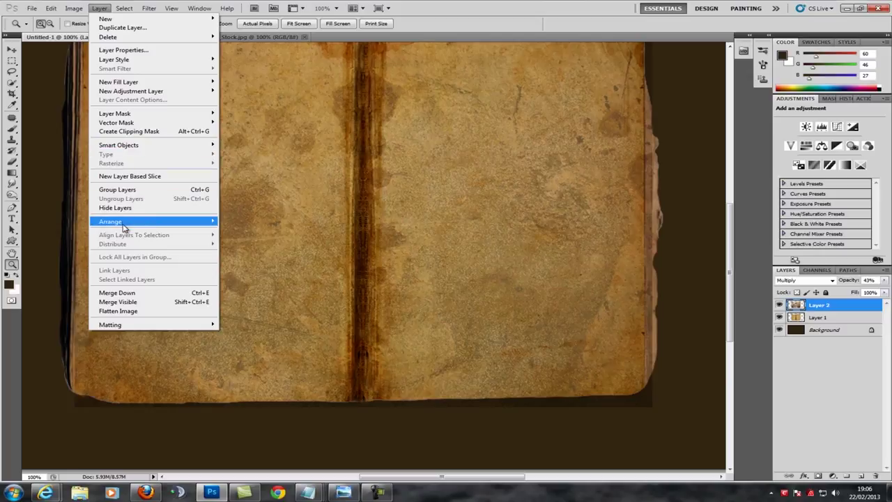
click(124, 133)
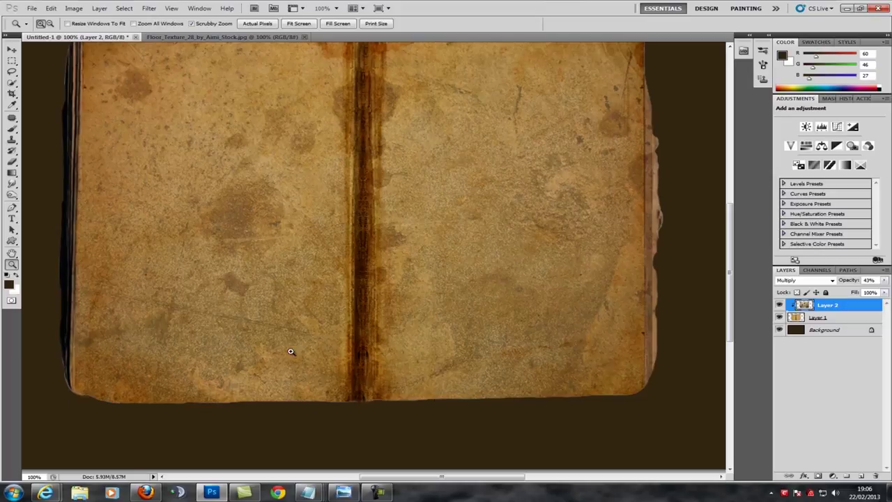
scroll(493, 388, up, 1)
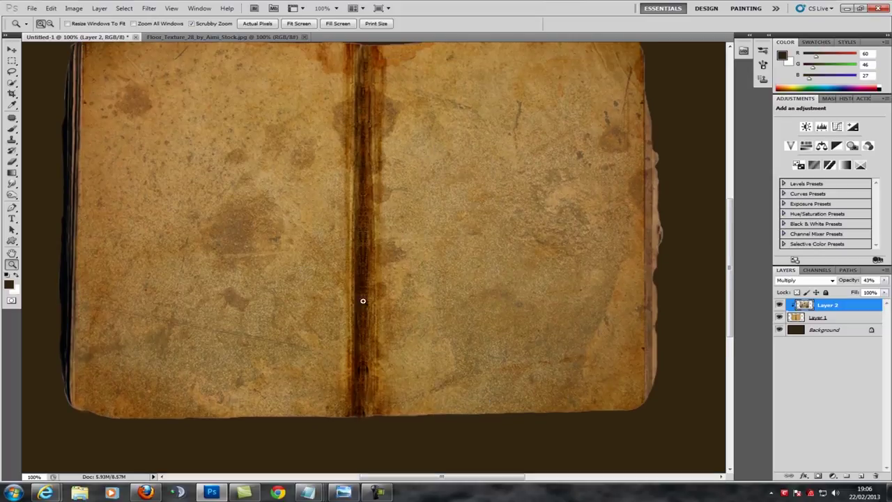
scroll(392, 297, up, 2)
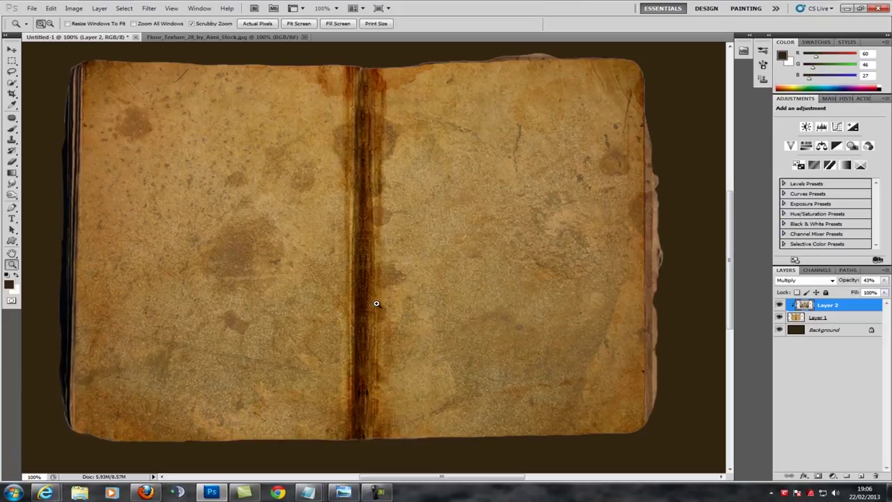
Close the floor texture image, leaving only the Untitled-1 scrapbook document open
scroll(376, 304, up, 2)
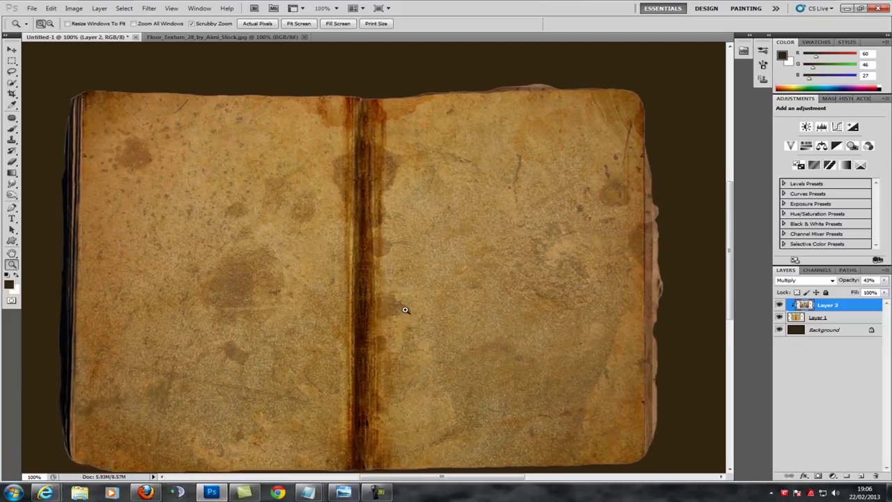
scroll(405, 309, down, 1)
scroll(402, 308, down, 1)
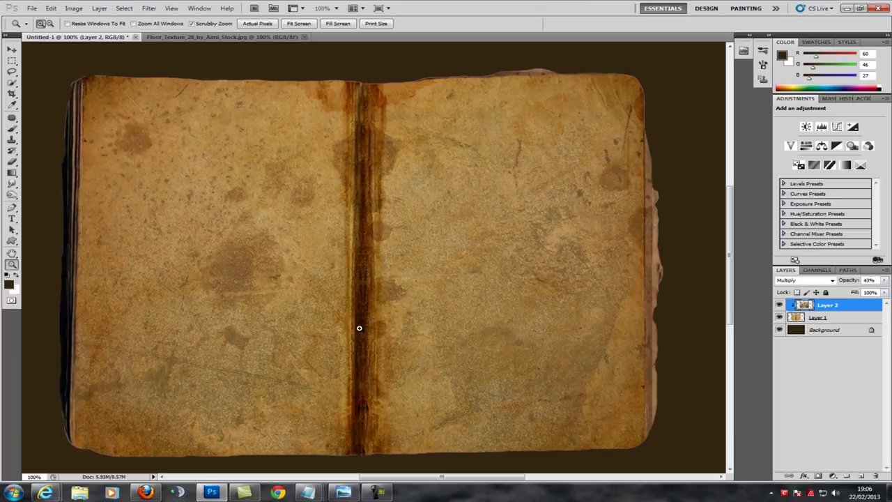
click(239, 38)
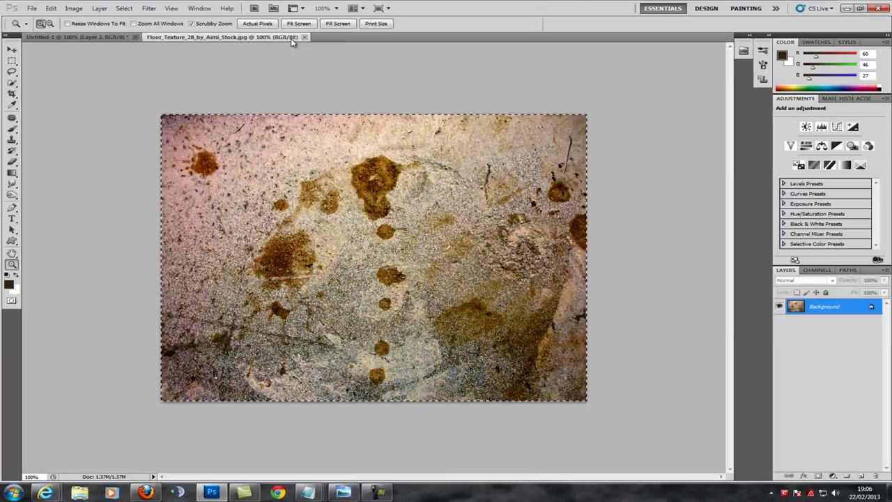
click(303, 37)
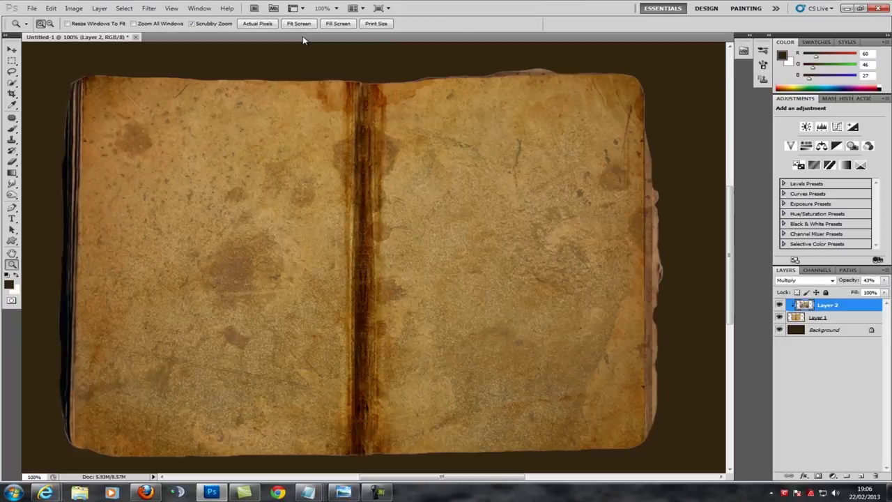
Open charles.png from the ww1 scrapbook folder, copy the whole portrait and paste it above the book in Untitled-1
click(32, 9)
click(38, 28)
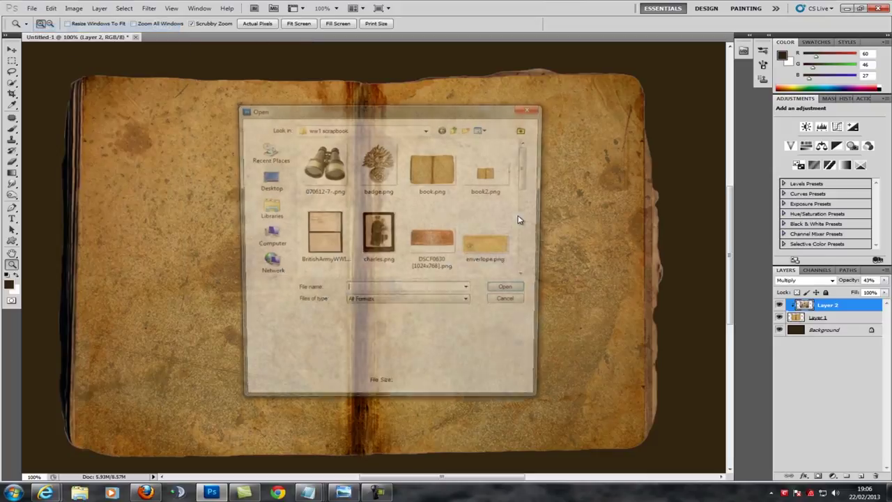
click(376, 237)
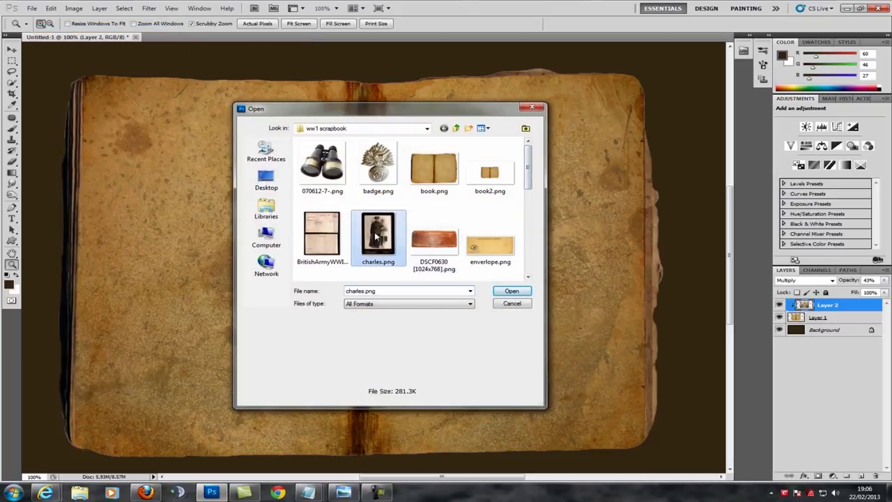
click(517, 292)
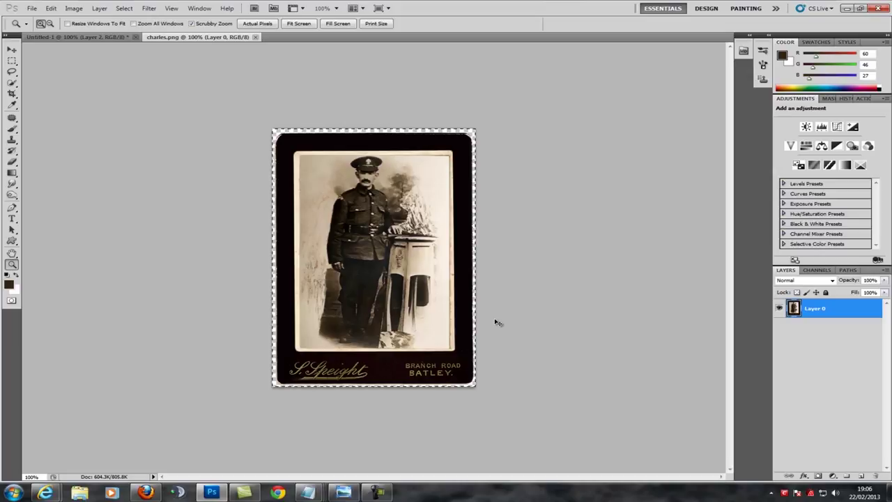
click(78, 36)
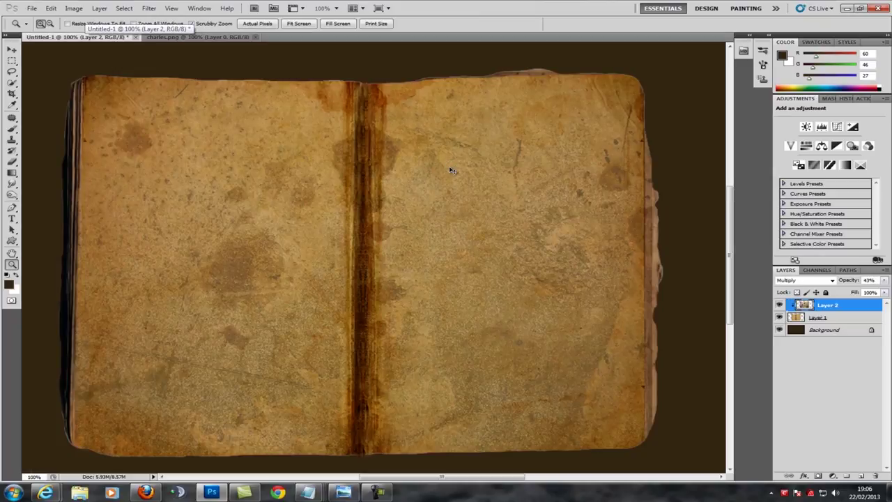
key(ctrl+v)
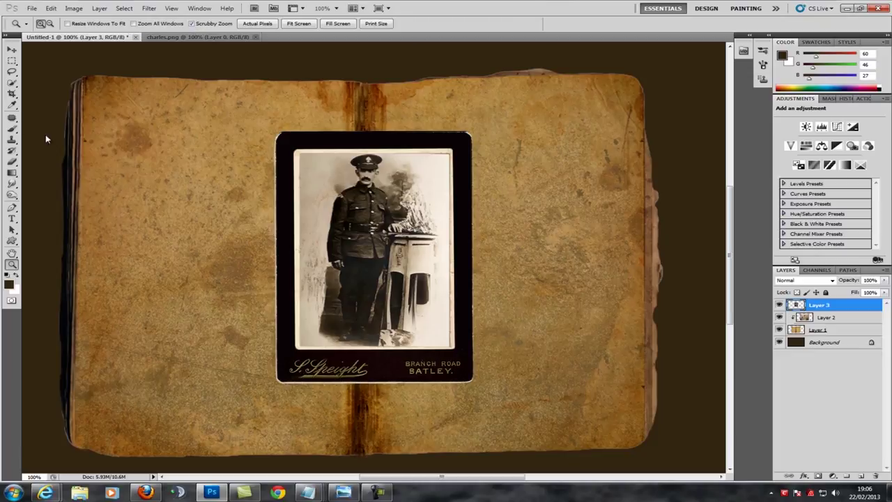
Free-transform the soldier portrait to about 75% with a rotation of about 6°, placing it in the upper-right part of the book's right page
click(12, 51)
drag(344, 225, 464, 213)
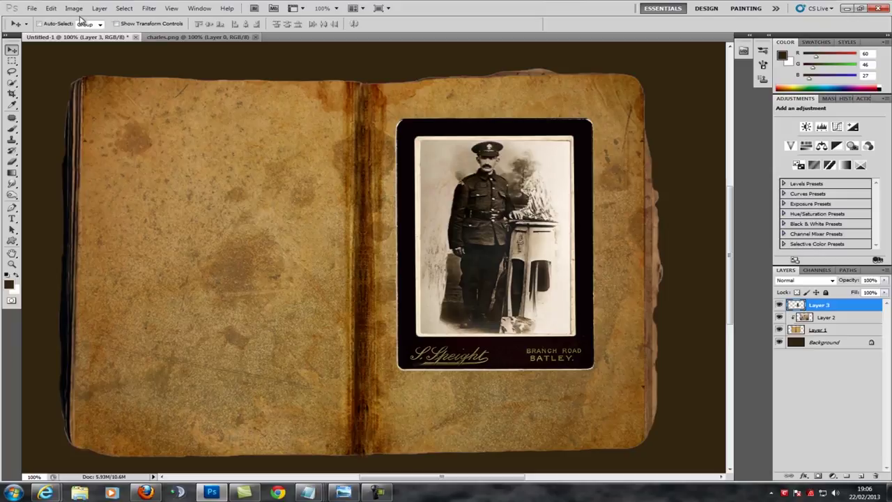
click(50, 7)
click(69, 185)
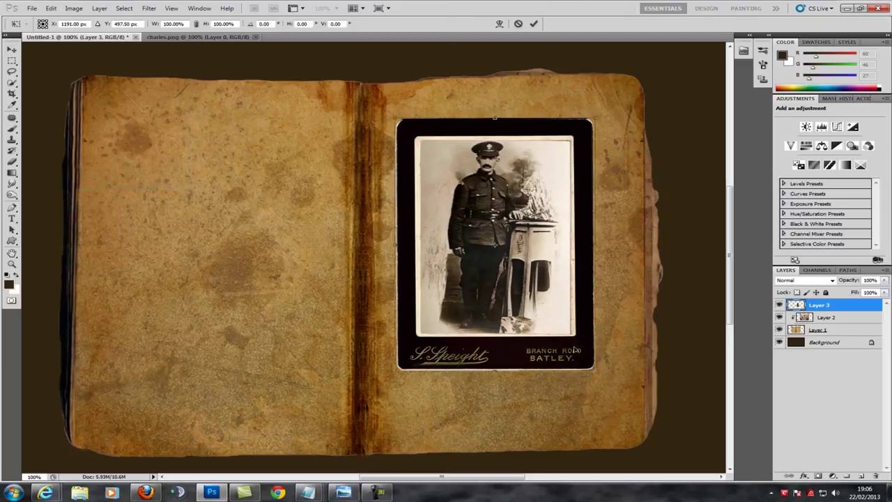
drag(594, 372, 537, 321)
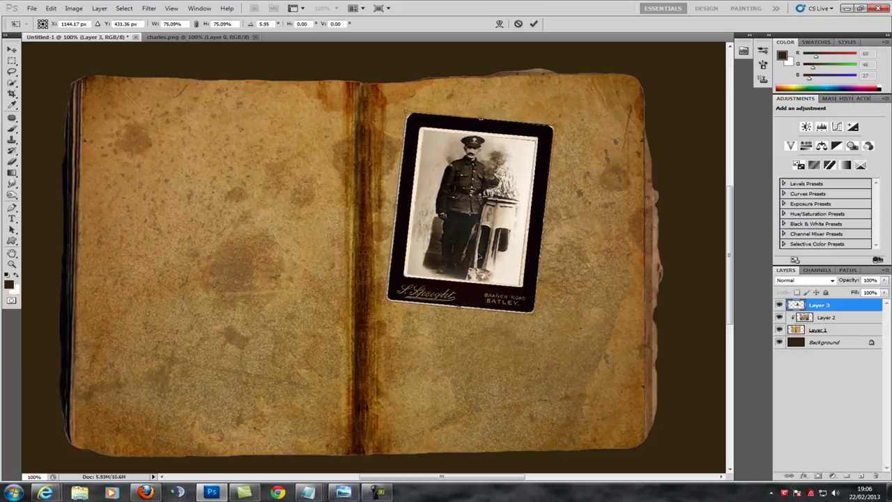
drag(461, 248, 529, 220)
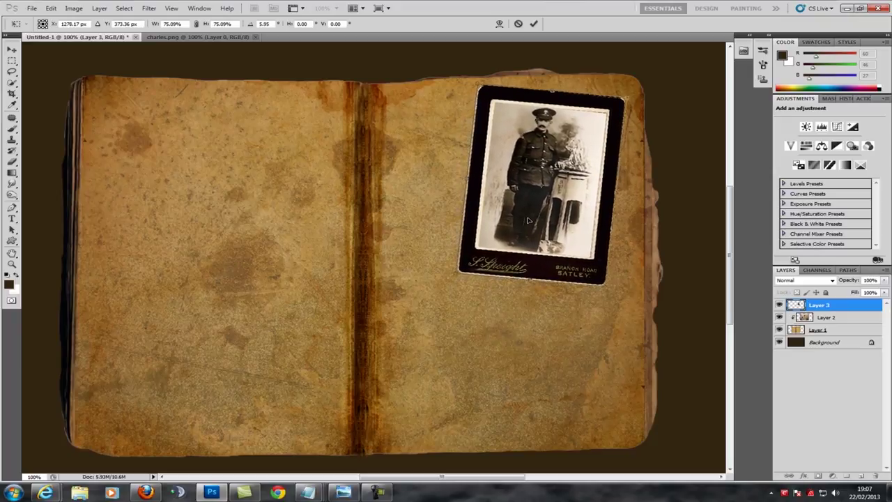
click(534, 24)
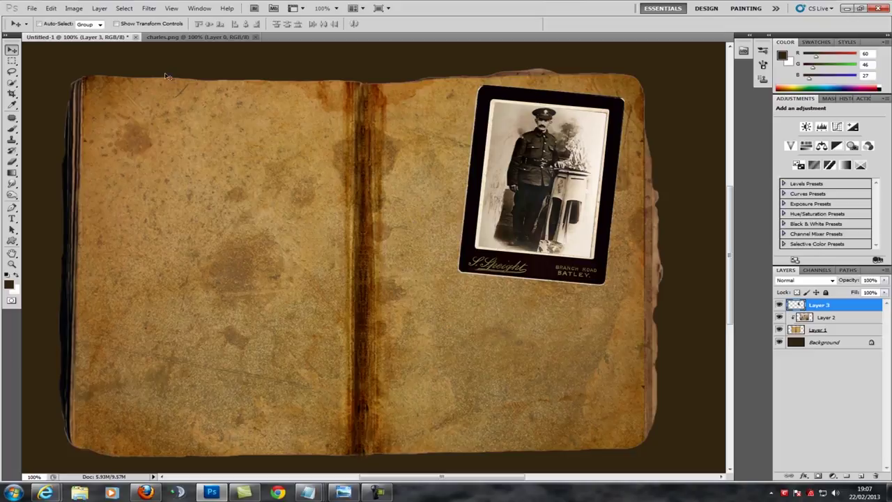
Close the soldier portrait file and open enverlope.png from the ww1 scrapbook folder
click(179, 37)
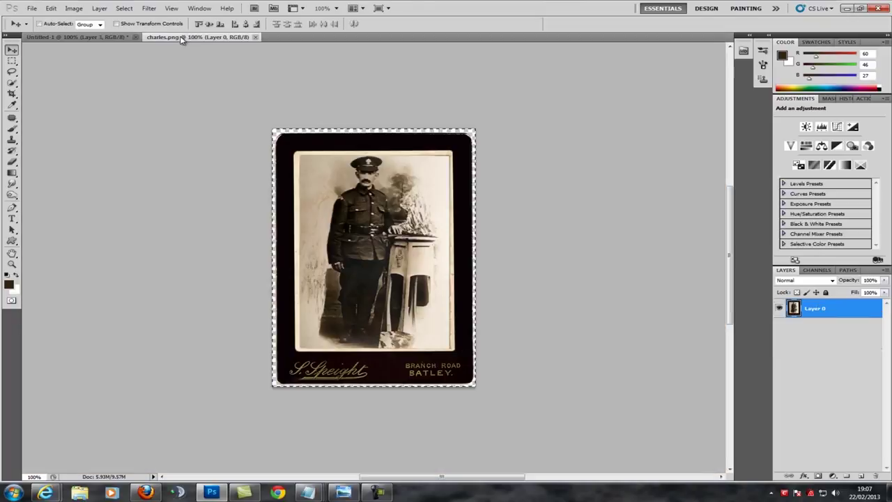
click(256, 37)
click(32, 8)
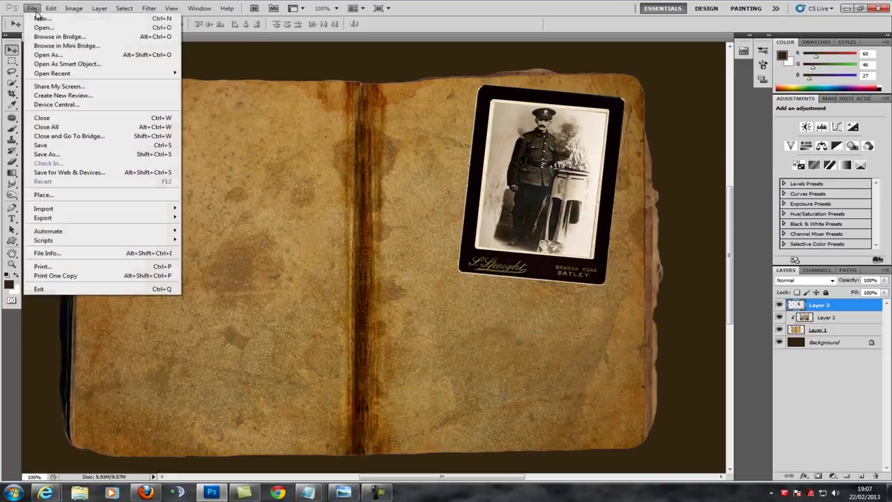
click(43, 28)
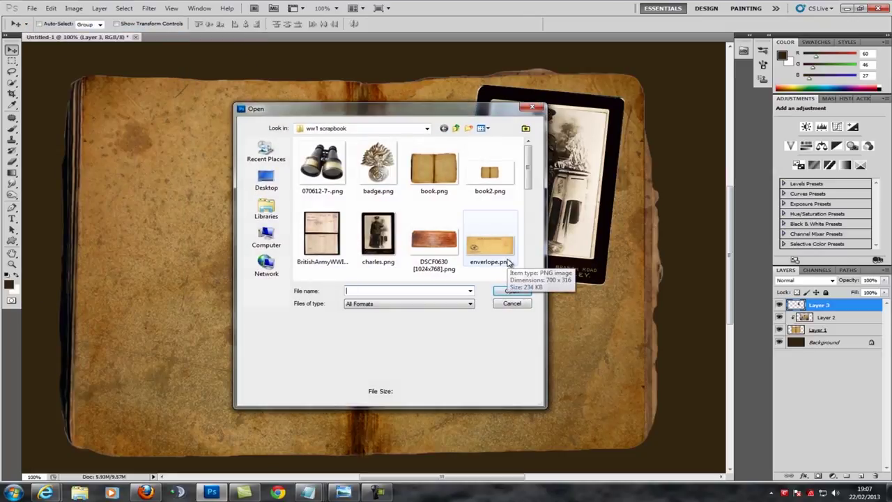
click(490, 257)
click(512, 291)
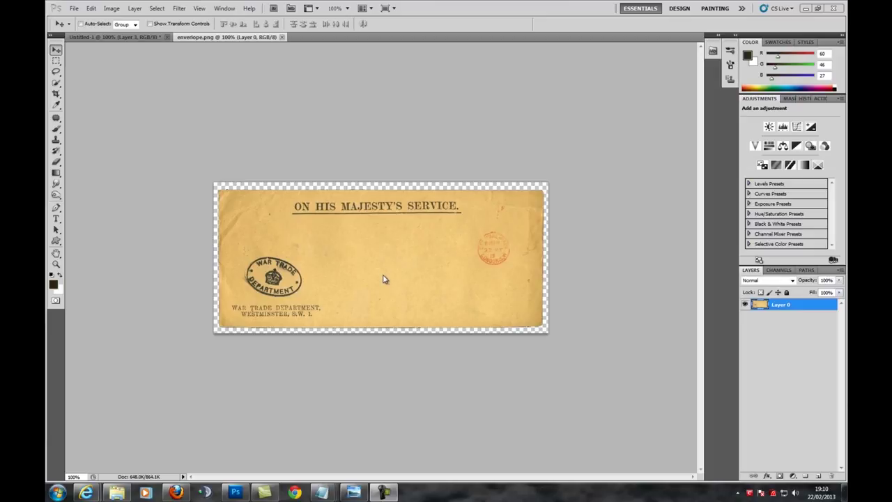
Set the foreground colour to a dark blue with RGB values 5, 20, 116
click(58, 276)
click(54, 283)
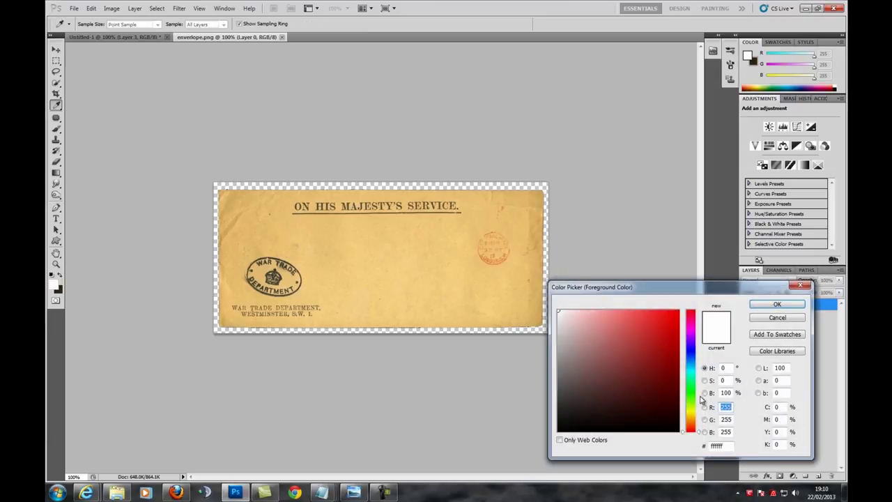
click(689, 353)
drag(636, 341, 675, 378)
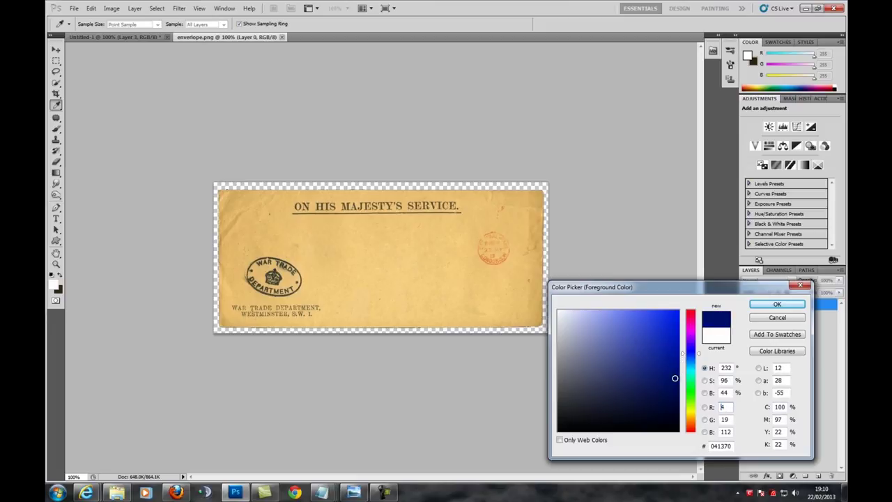
click(777, 305)
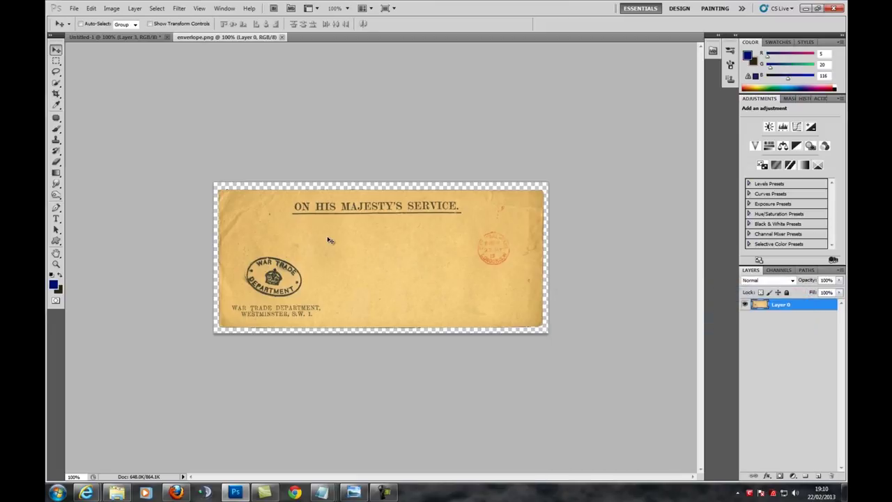
Create a text layer in the middle of the envelope and paste the recipient's name and postal address into it
click(57, 219)
click(321, 237)
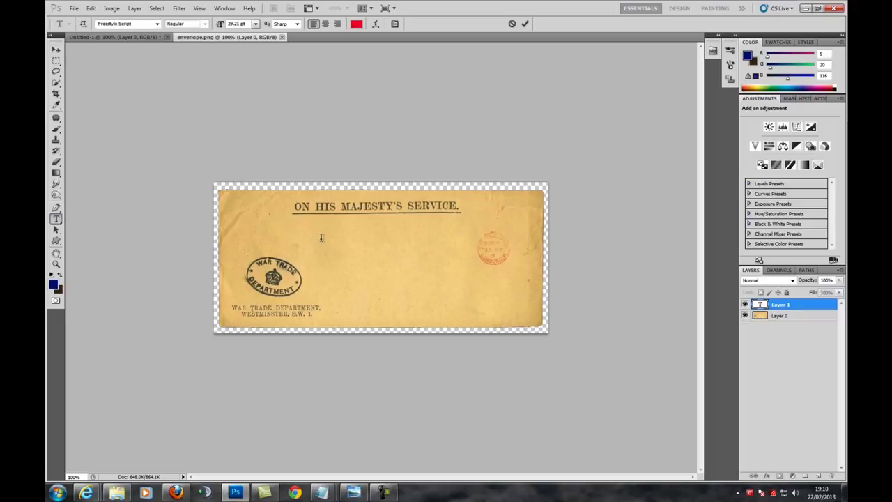
right_click(322, 238)
click(359, 282)
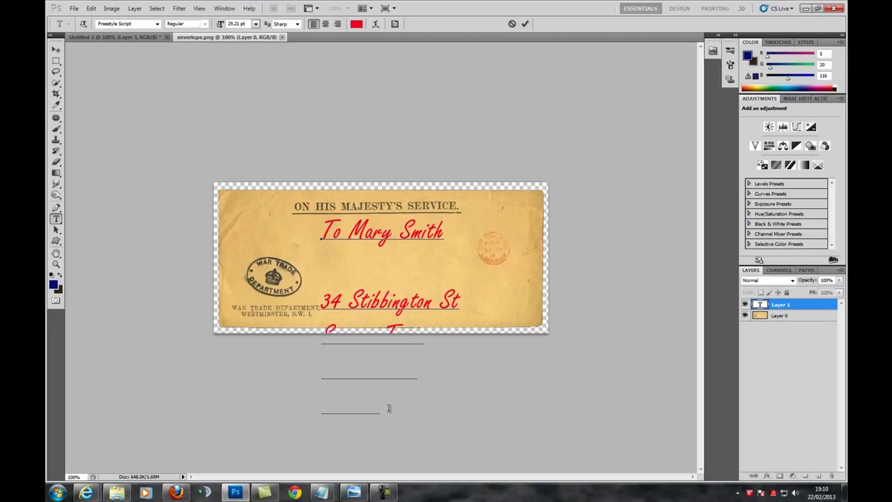
Set the font size of the whole address text to 18 pt
drag(380, 407, 286, 238)
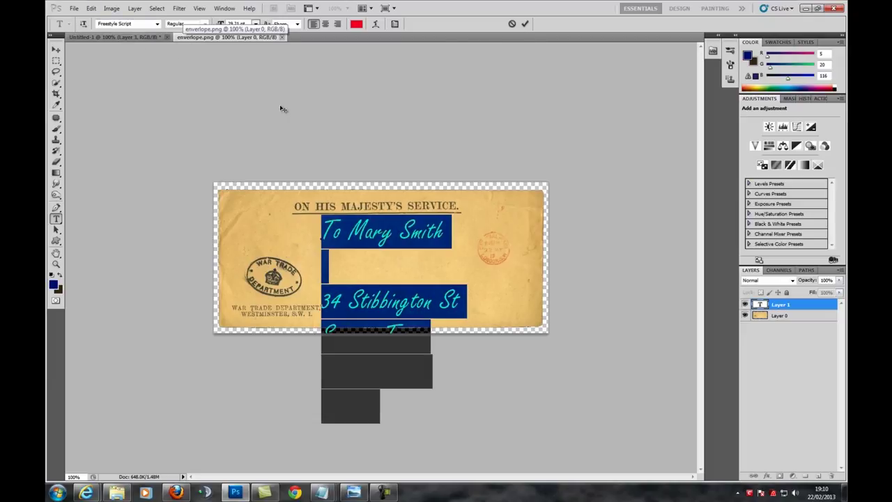
click(256, 24)
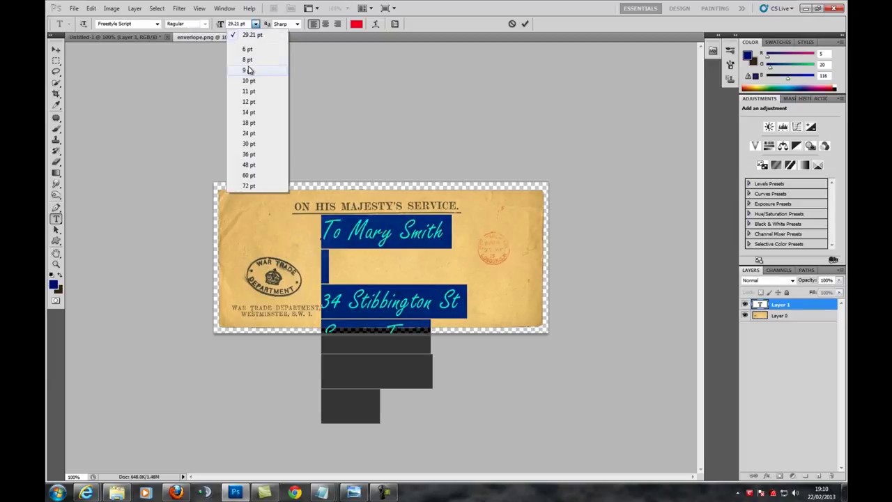
click(253, 123)
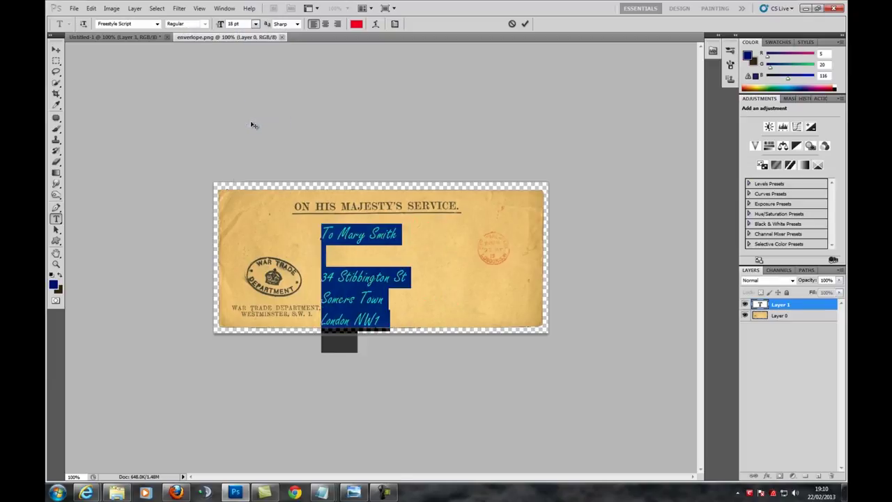
click(525, 24)
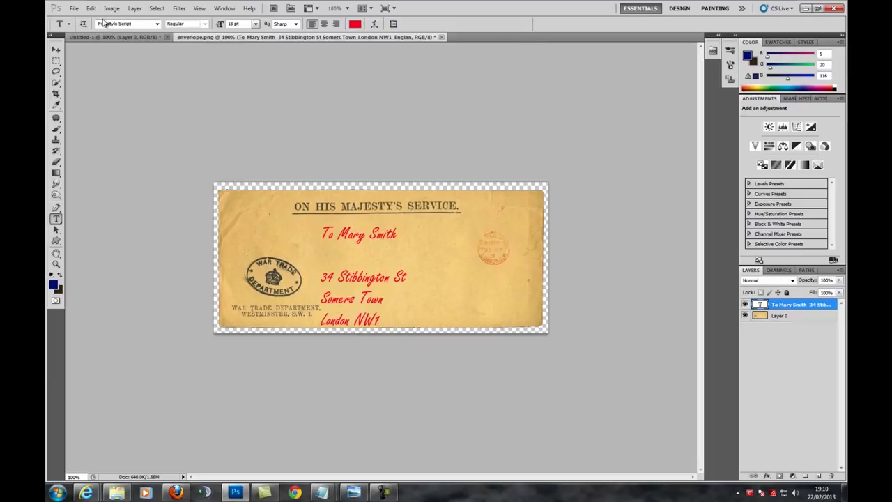
Free-transform the address text to about 80% so that all its lines fit on the envelope
click(91, 9)
click(150, 185)
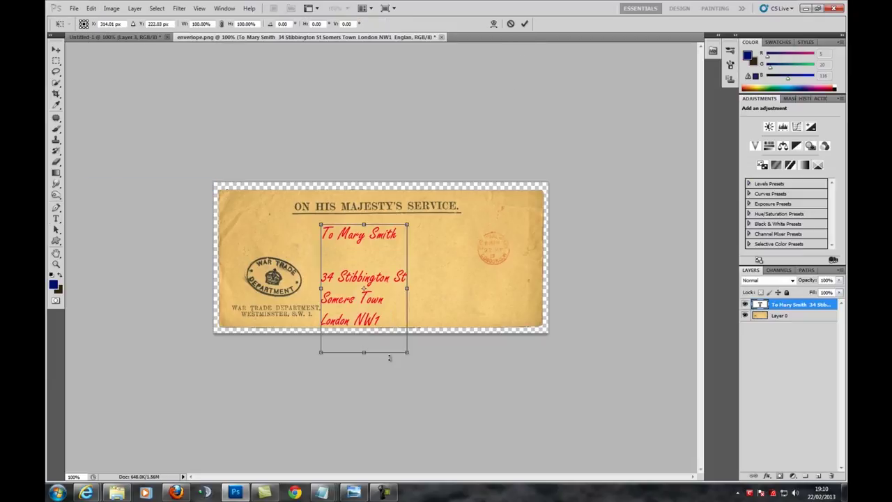
drag(408, 354, 391, 327)
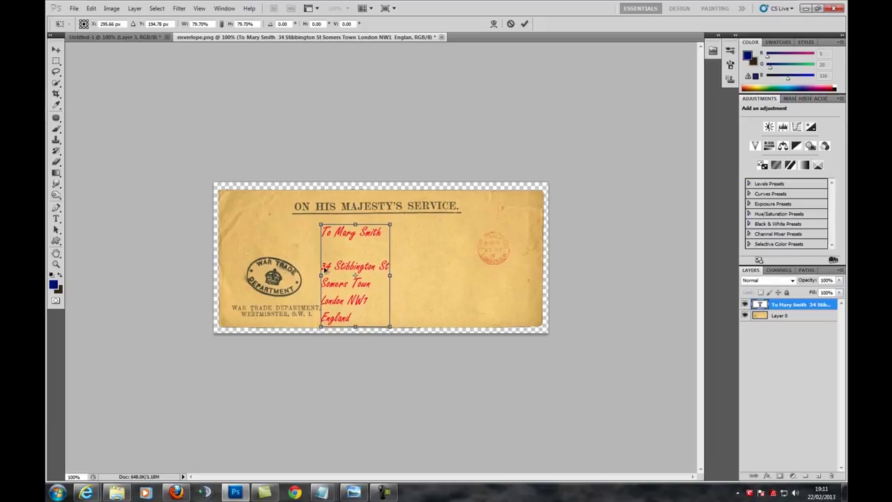
click(525, 24)
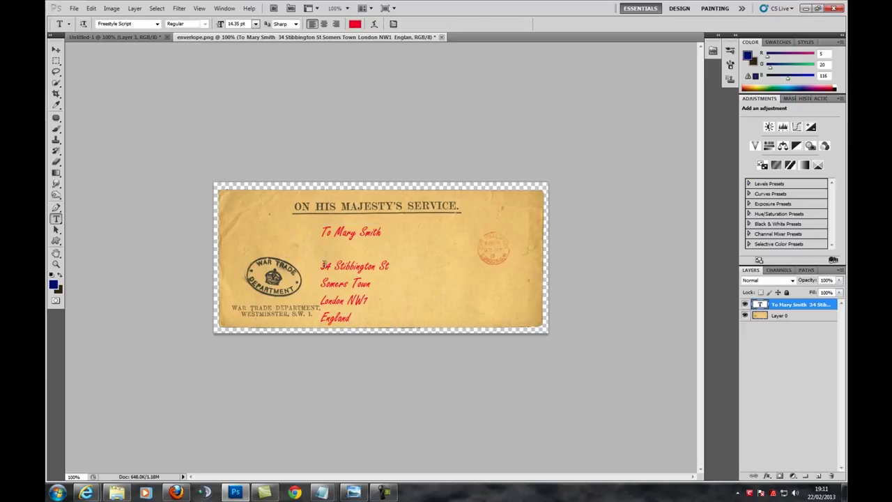
Remove the blank line between the recipient's name and the street line of the address text
click(324, 264)
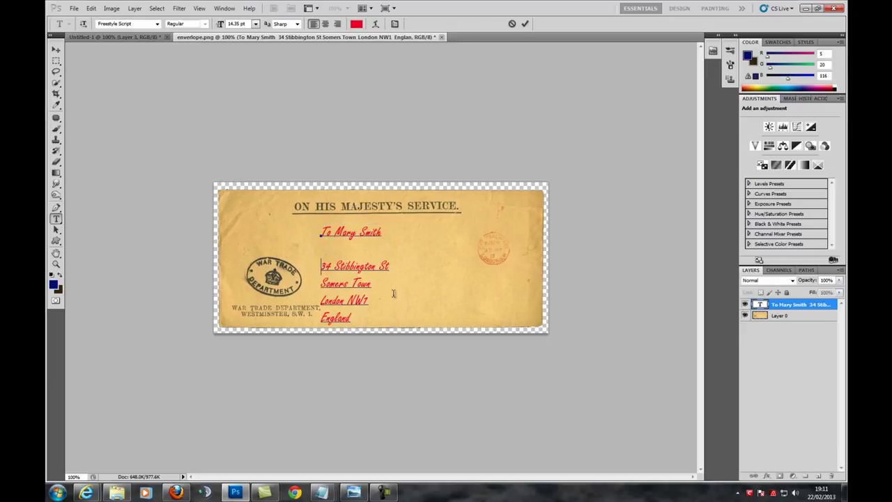
key(BackSpace)
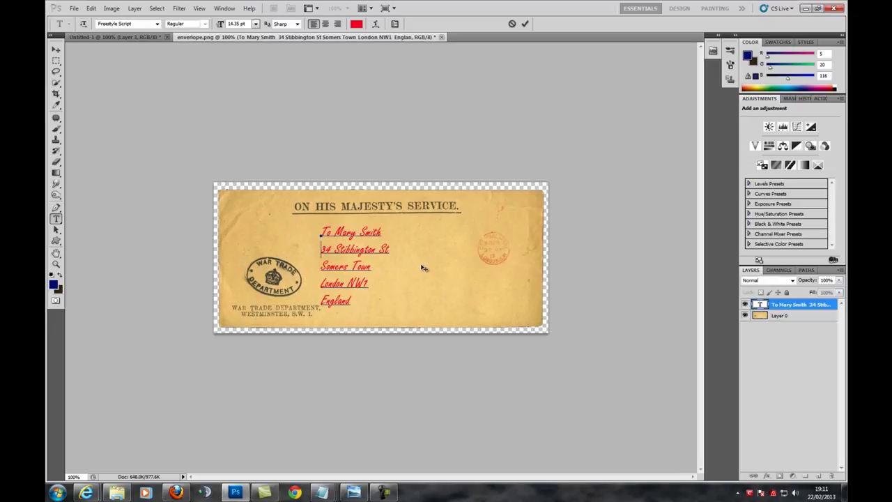
click(525, 24)
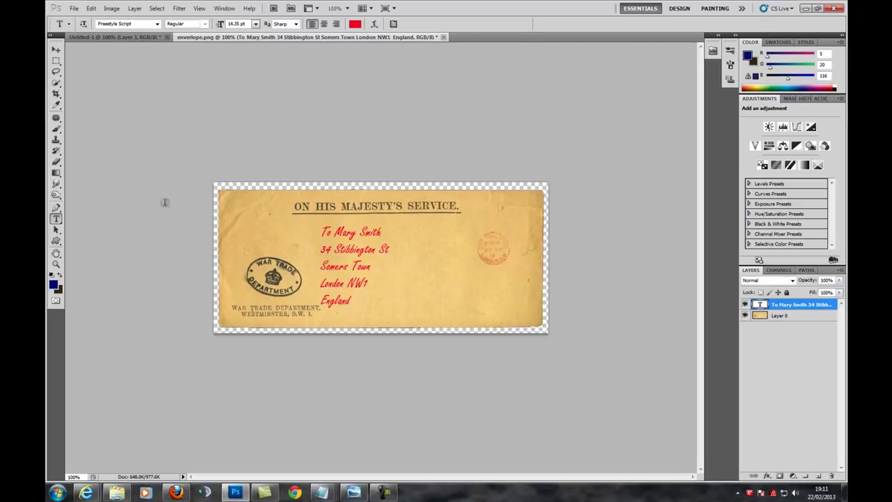
Move the address text slightly to the right on the envelope, clear of the War Trade Department stamp
click(57, 51)
drag(341, 248, 362, 248)
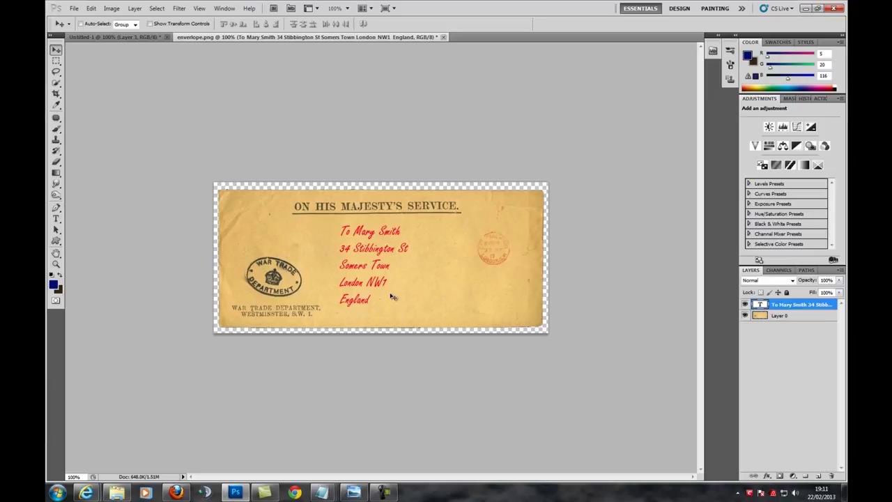
Recolour the whole address text on the envelope from red to the dark blue foreground colour, 051474
click(56, 218)
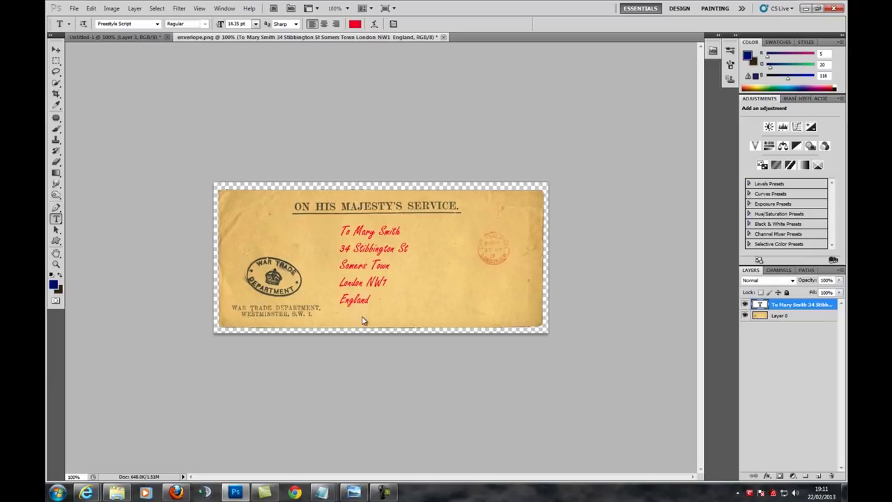
drag(373, 299, 341, 231)
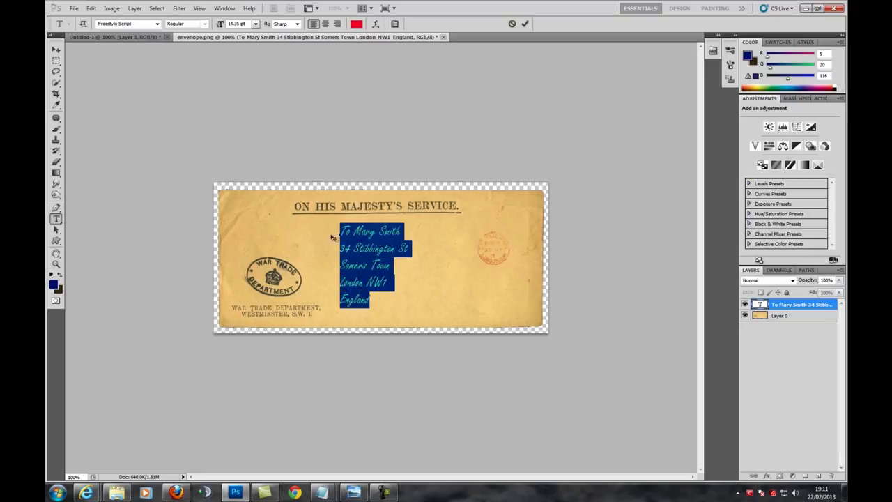
click(54, 286)
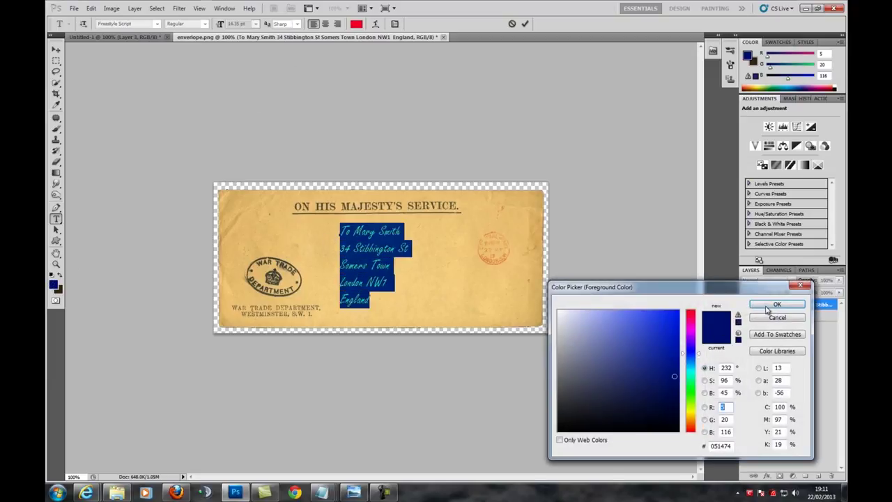
click(768, 307)
click(525, 24)
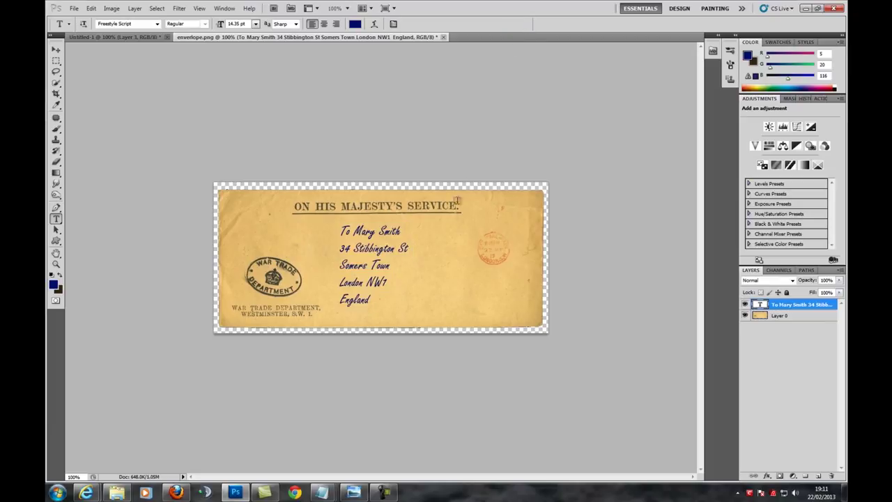
Lower the fill of the address text layer to 63% so the ink looks faded
click(839, 295)
drag(836, 305, 818, 305)
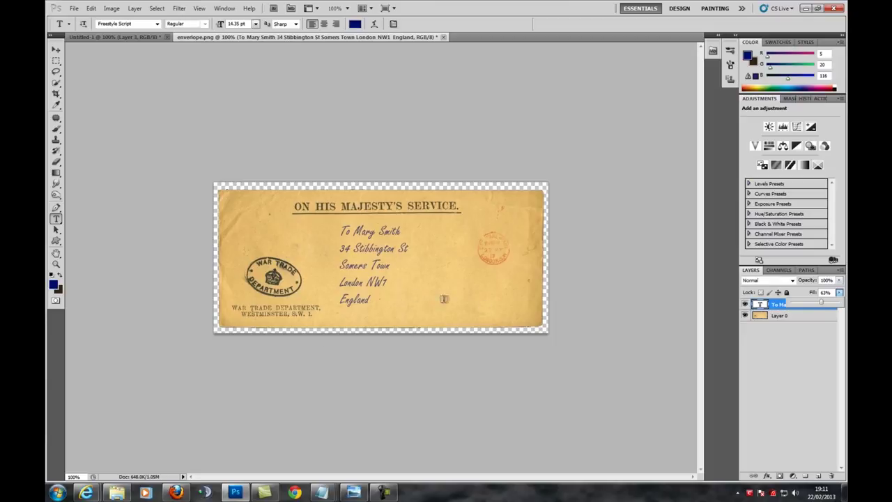
click(814, 335)
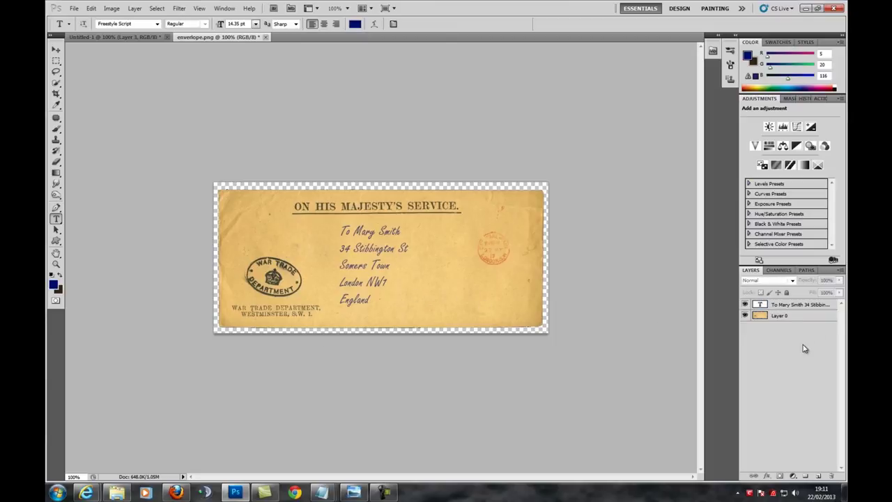
Merge the visible address text and envelope layers into a single layer
click(775, 307)
right_click(774, 307)
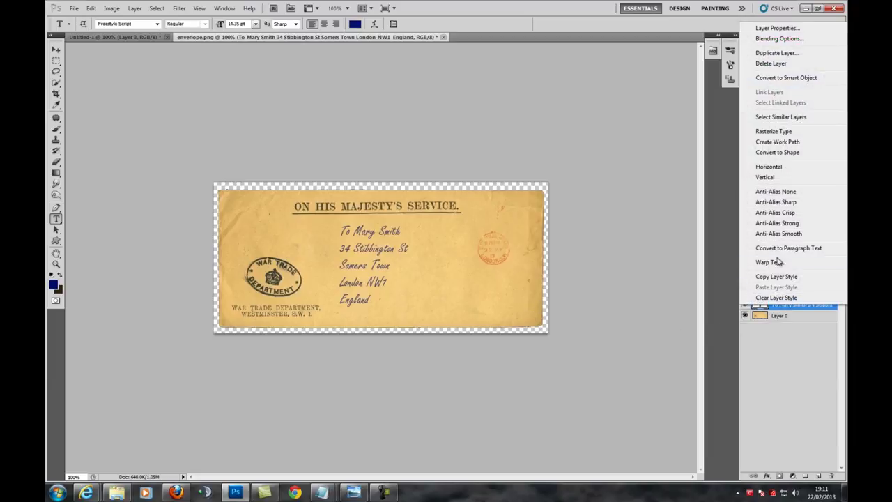
click(772, 361)
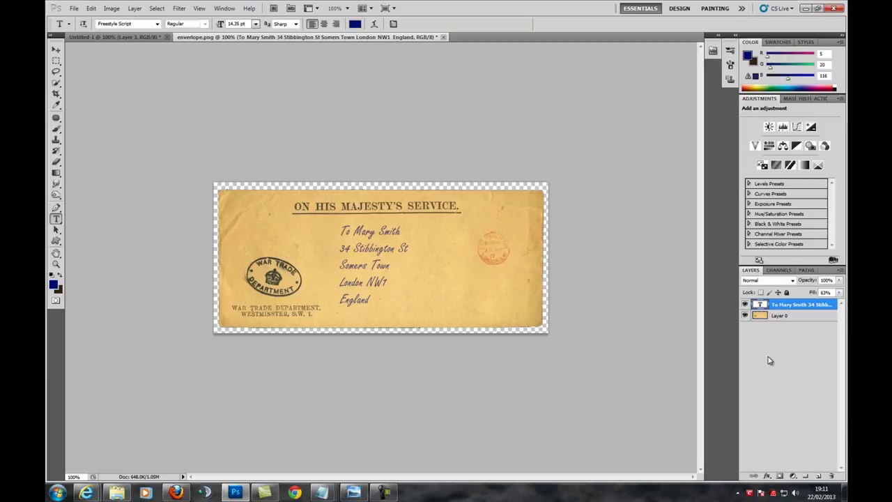
click(775, 318)
right_click(775, 317)
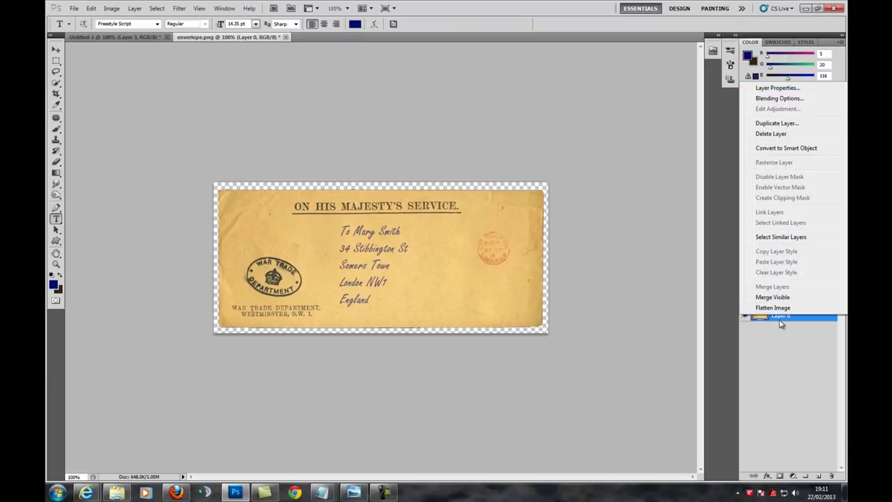
click(777, 299)
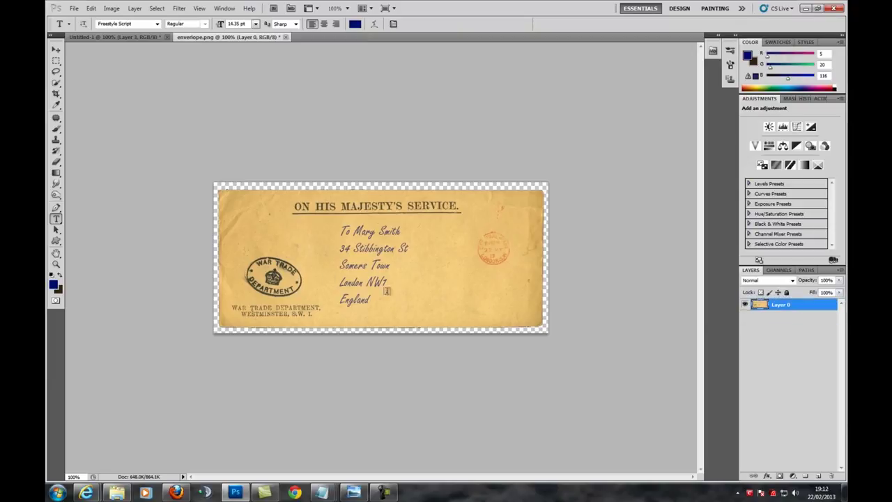
Copy the entire merged envelope image and paste it into the Untitled-1 book composition
click(73, 11)
click(401, 91)
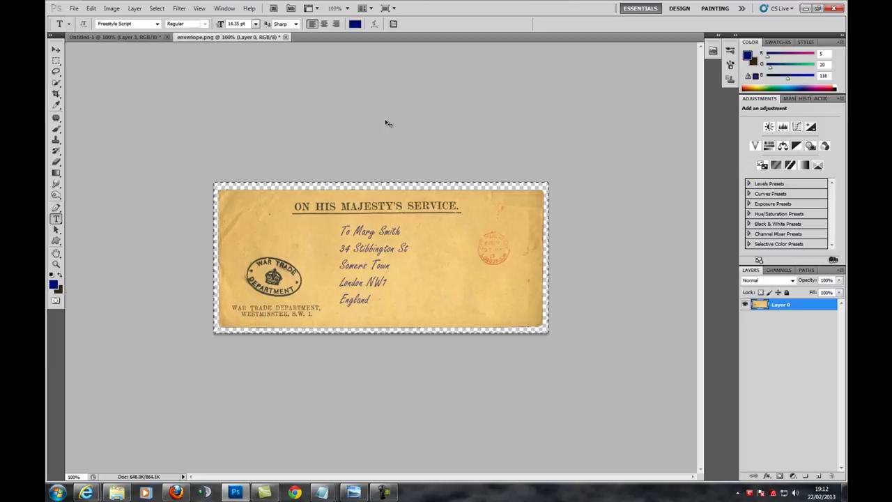
click(101, 39)
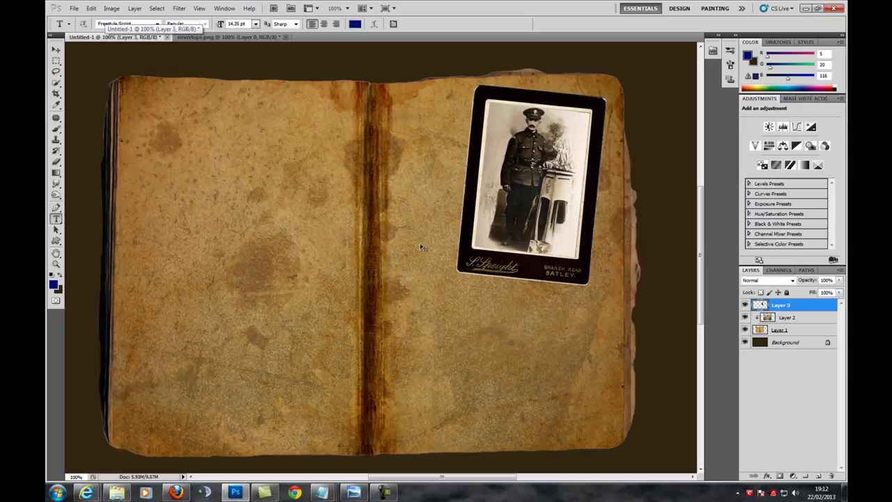
key(ctrl+v)
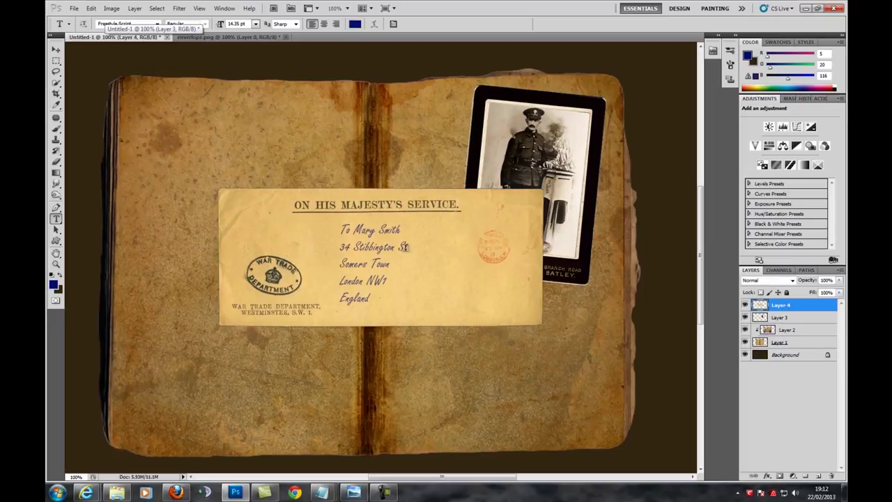
Free-transform the pasted envelope, rotating it to about -70° and scaling it proportionally to about 78%
click(92, 8)
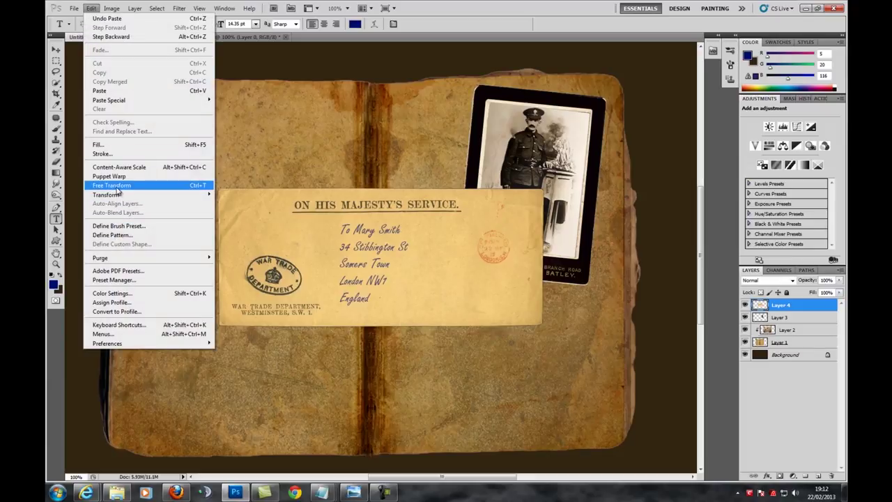
click(112, 186)
drag(534, 186, 369, 98)
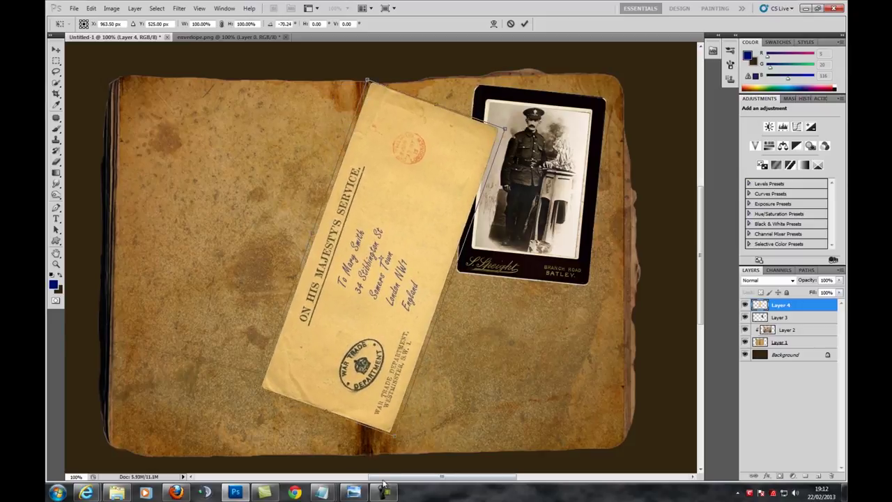
drag(392, 434, 384, 357)
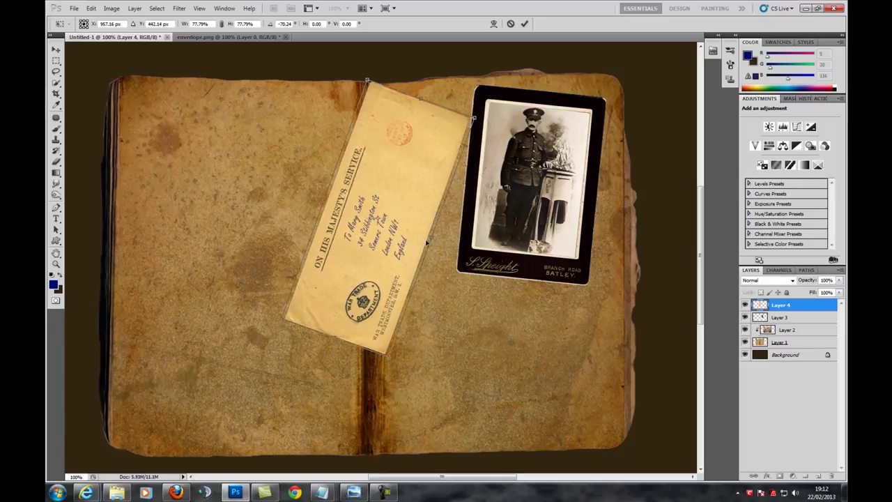
Stretch the rotated envelope across its short side, bringing it to about 76% width and 92% height
drag(433, 239, 448, 243)
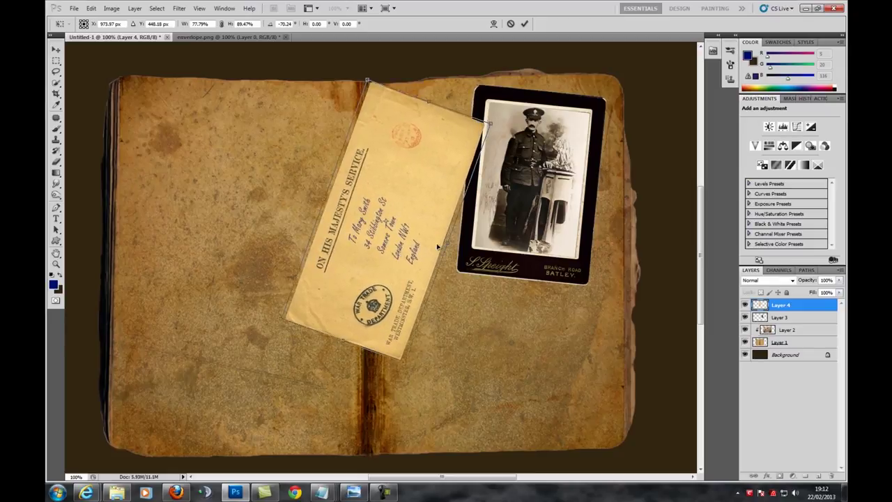
drag(407, 362, 410, 366)
drag(449, 248, 454, 245)
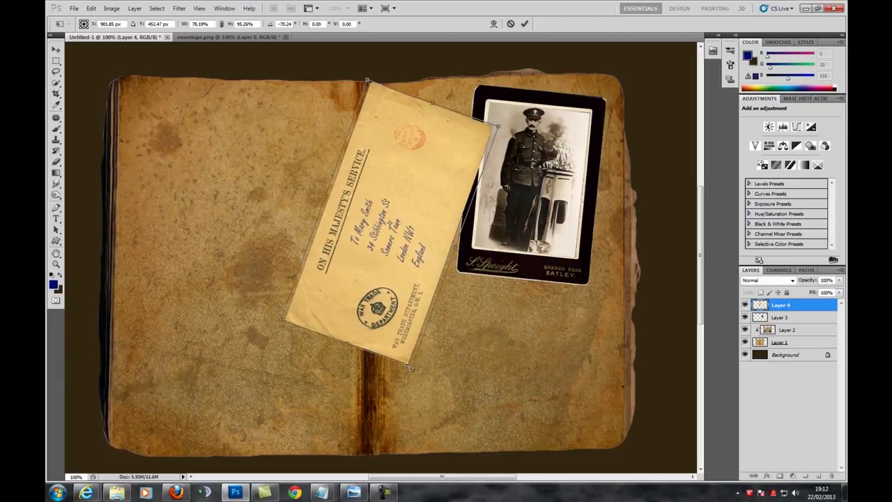
drag(412, 366, 410, 357)
Move the envelope onto the right page overlapping the portrait, resize it to about 71% width and 95% height, and apply the transform
drag(395, 291, 451, 288)
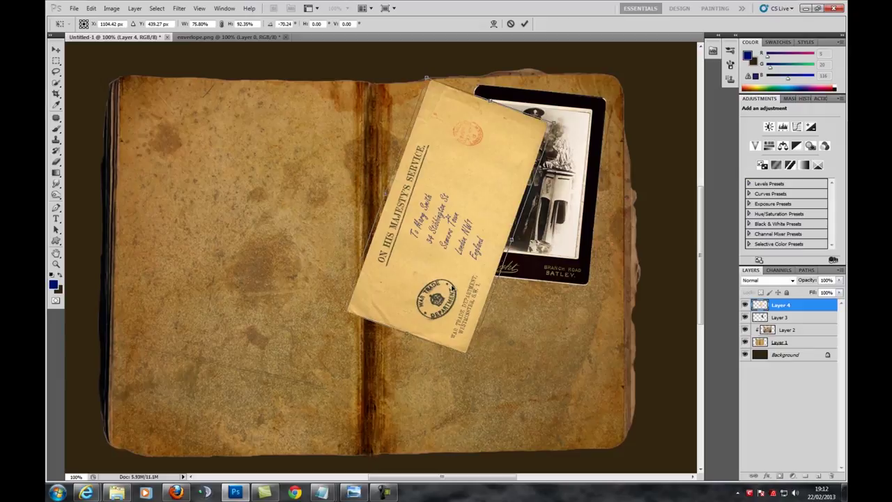
drag(425, 78, 434, 99)
drag(512, 243, 526, 248)
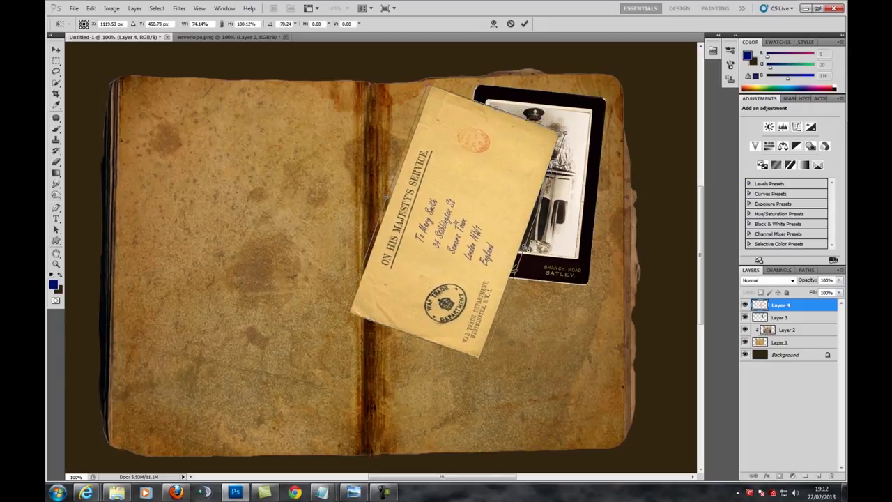
drag(488, 360, 482, 348)
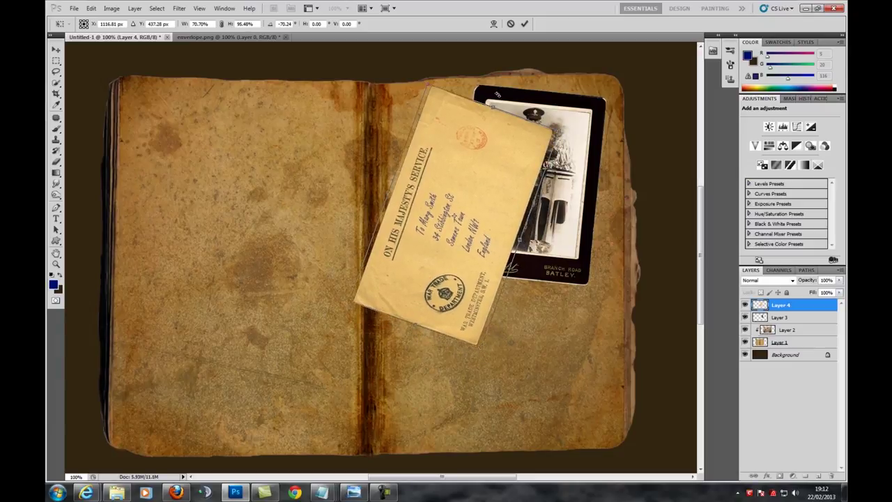
click(524, 23)
Bring the portrait's layer (Layer 3) above the envelope's layer so the photo overlaps the envelope
key(t)
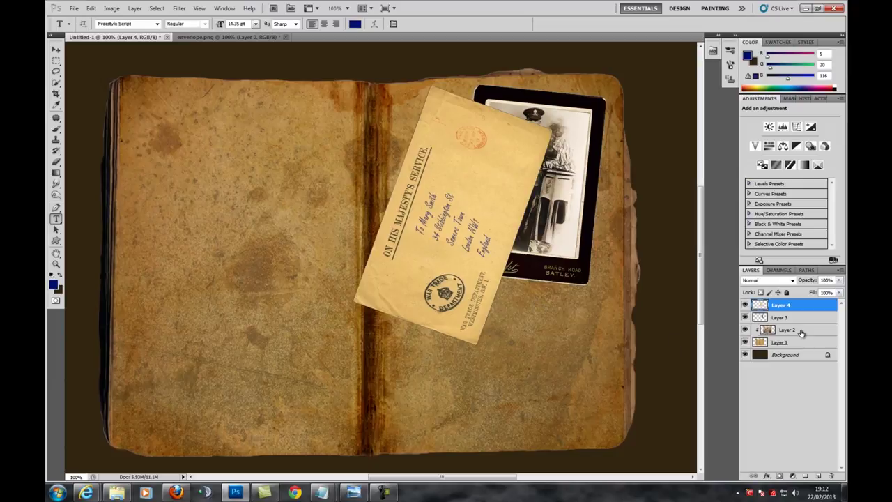
drag(784, 320, 783, 306)
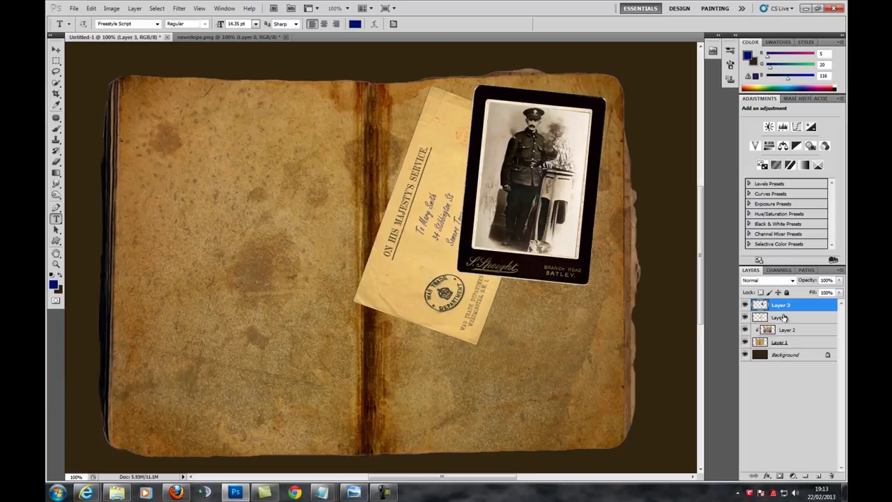
Add a Bevel and Emboss effect with a smooth inner bevel to the envelope layer and reduce its size below 5 px
click(784, 319)
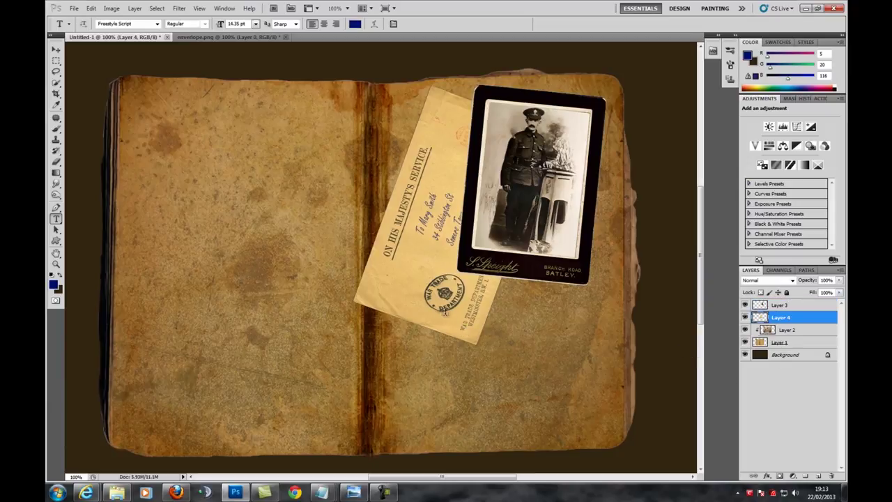
click(767, 476)
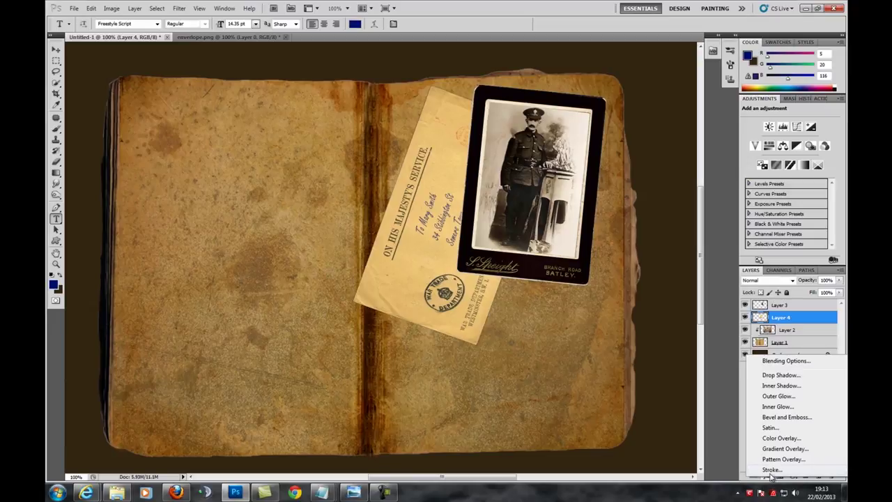
click(775, 362)
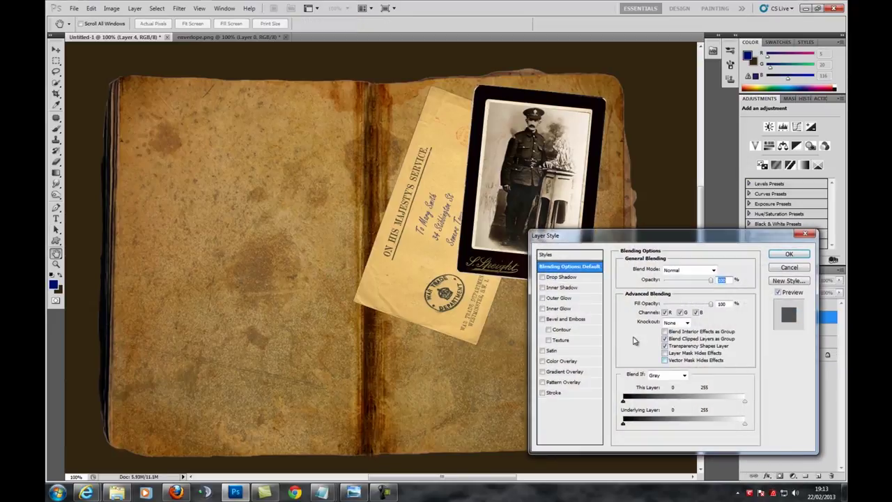
click(563, 320)
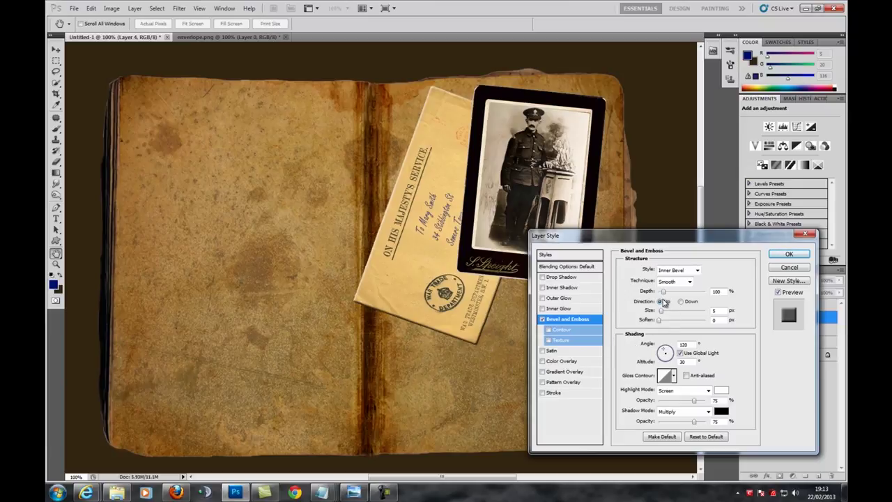
click(661, 312)
drag(662, 315, 661, 315)
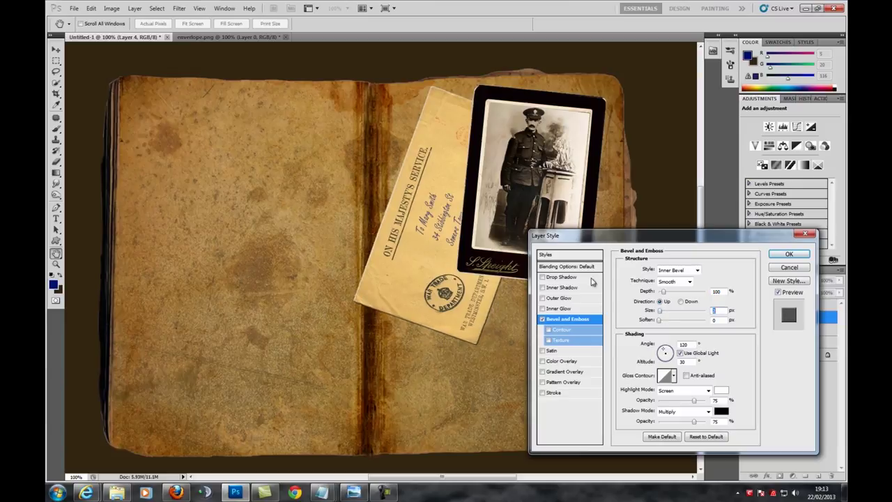
Add a drop shadow to the envelope, reduce its distance below 5 px, and apply the layer style
click(565, 277)
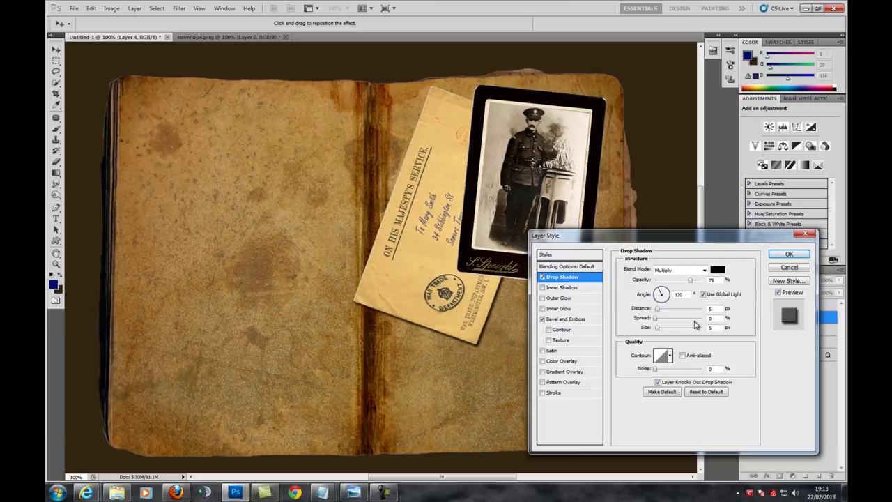
click(657, 311)
drag(659, 314, 656, 313)
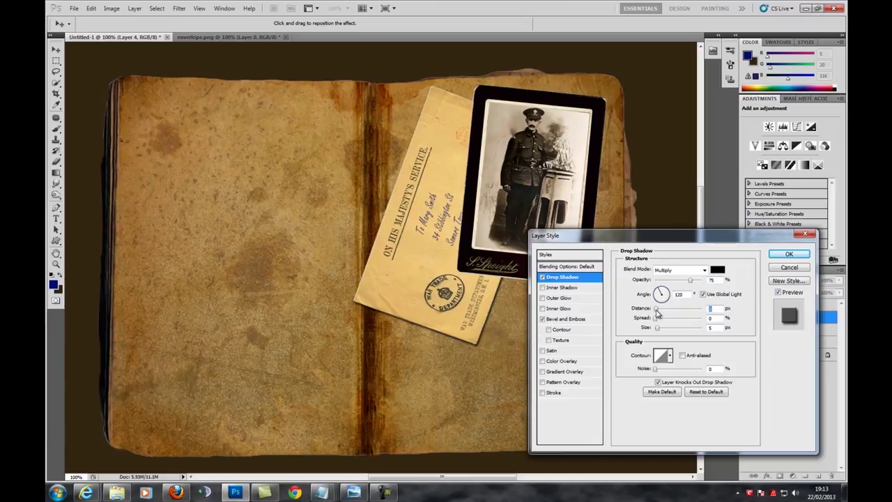
click(789, 253)
key(t)
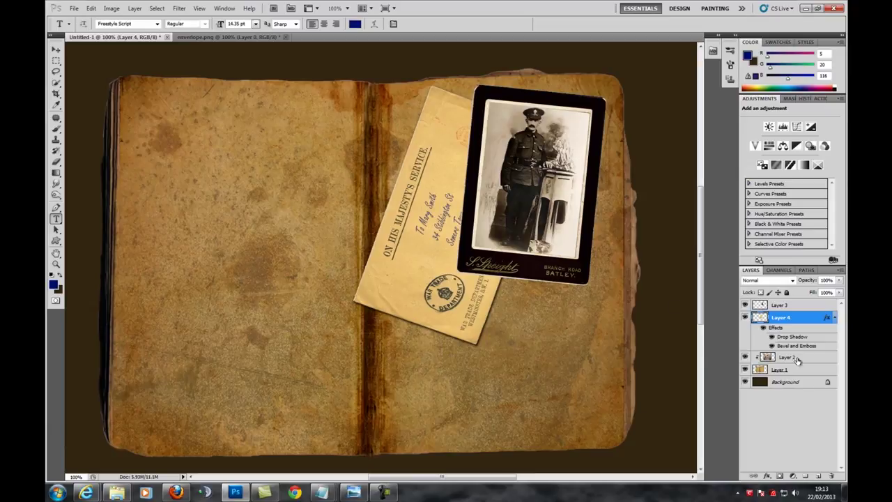
Copy the envelope's layer style and paste it onto the portrait layer, Layer 3
right_click(829, 318)
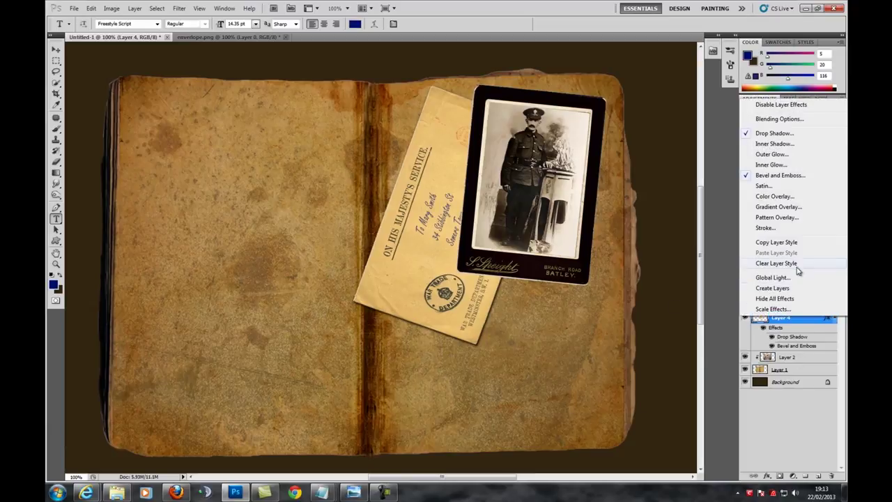
click(797, 243)
click(827, 306)
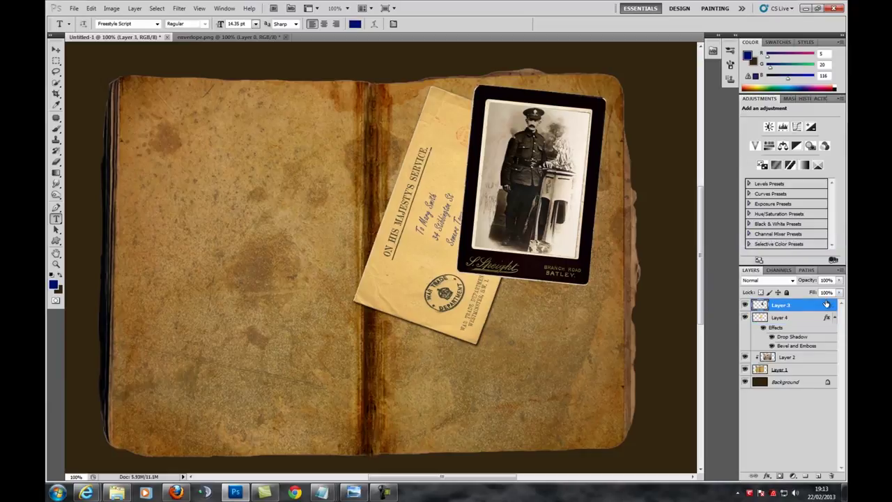
right_click(829, 307)
click(781, 251)
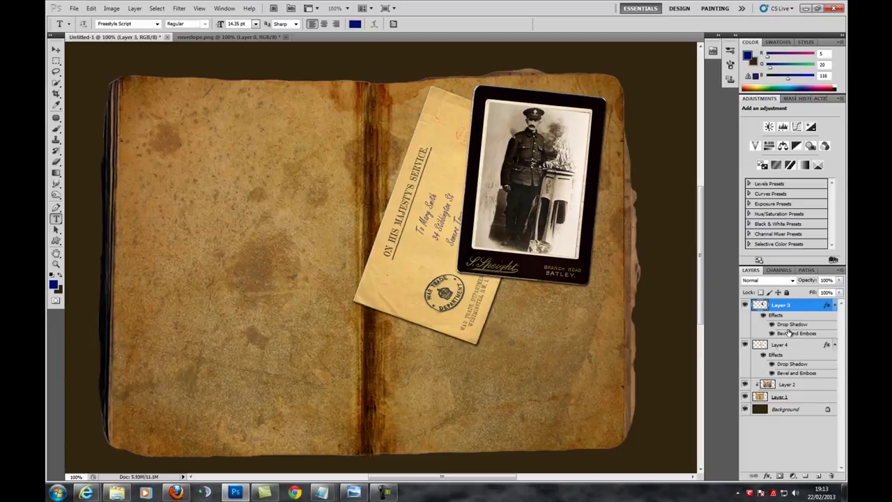
Scale the soldier's portrait proportionally to about 88% with Free Transform and apply it
click(91, 7)
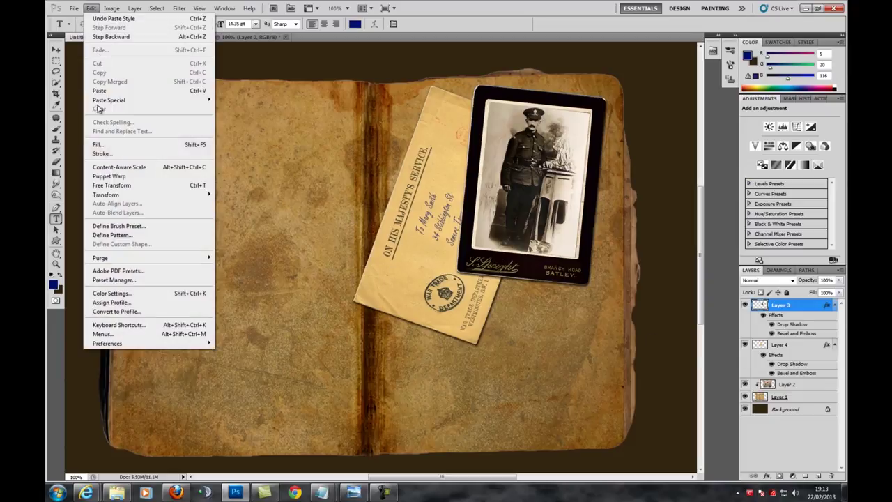
click(108, 185)
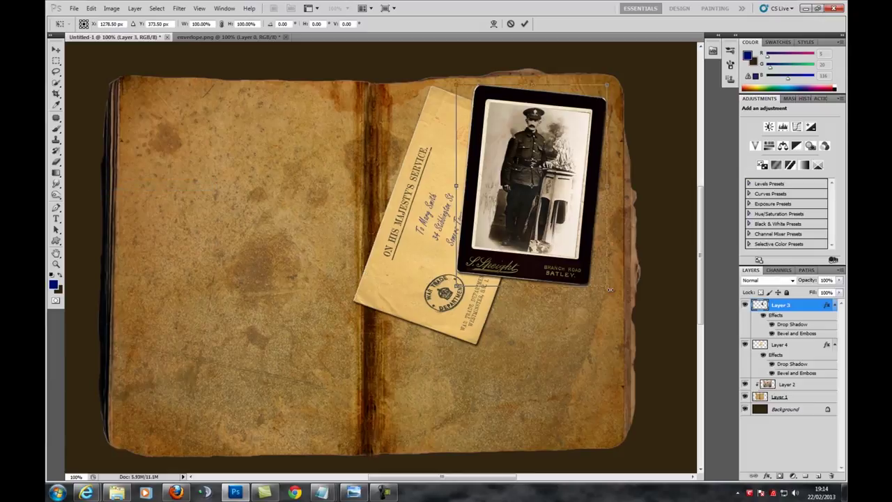
drag(606, 285, 589, 262)
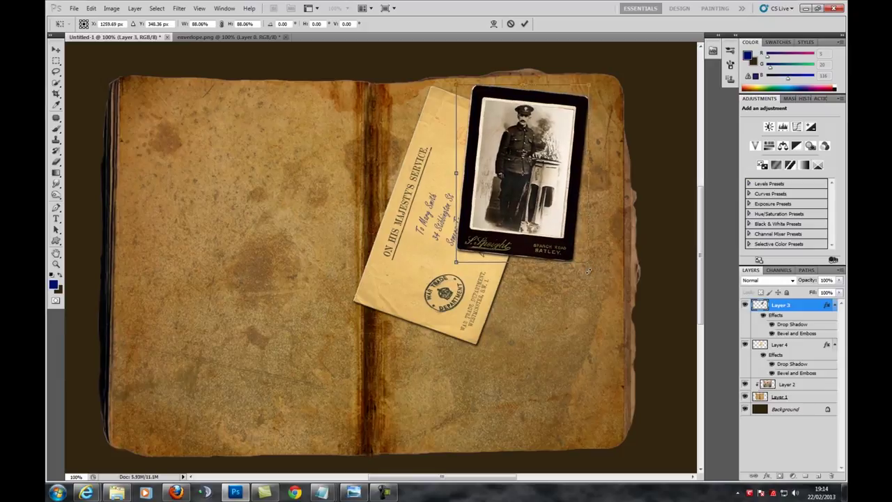
click(525, 24)
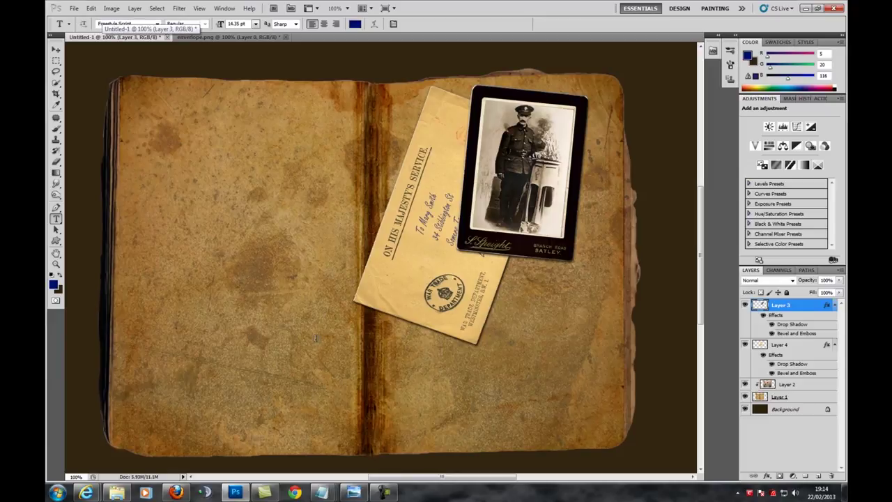
Open Old Paper-1.jpg from the ww1 scrapbook folder
click(74, 9)
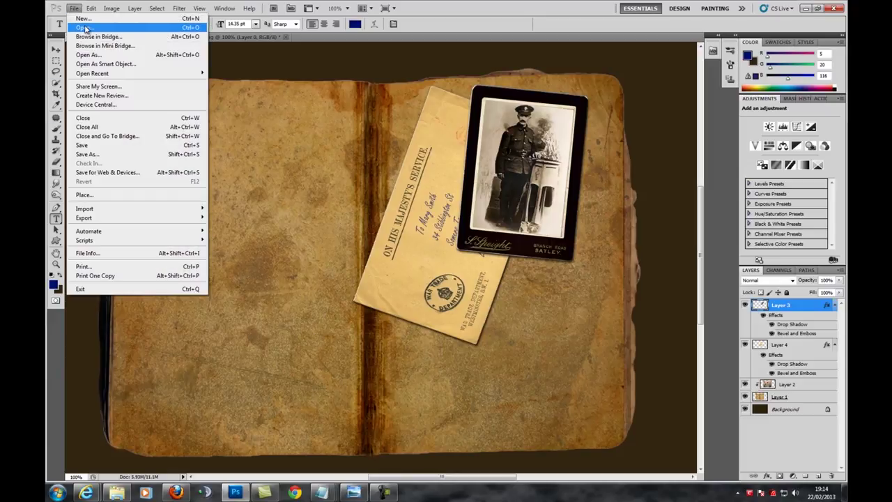
click(83, 28)
drag(520, 167, 517, 223)
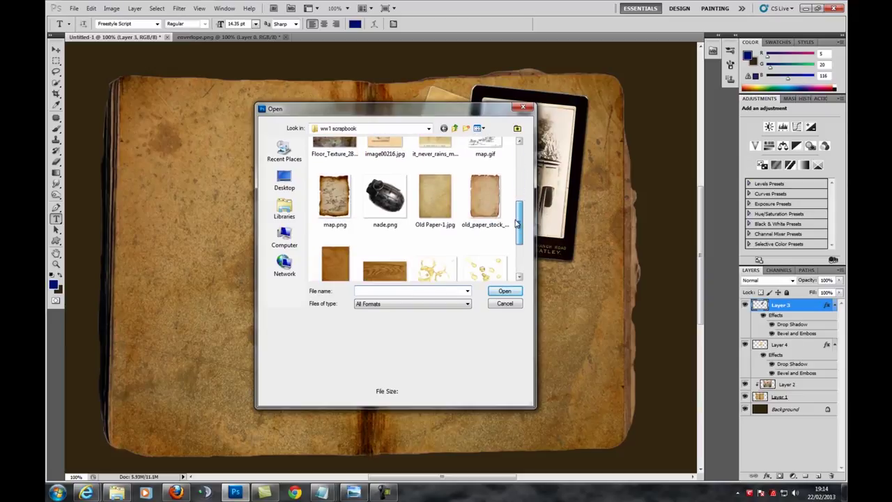
click(435, 199)
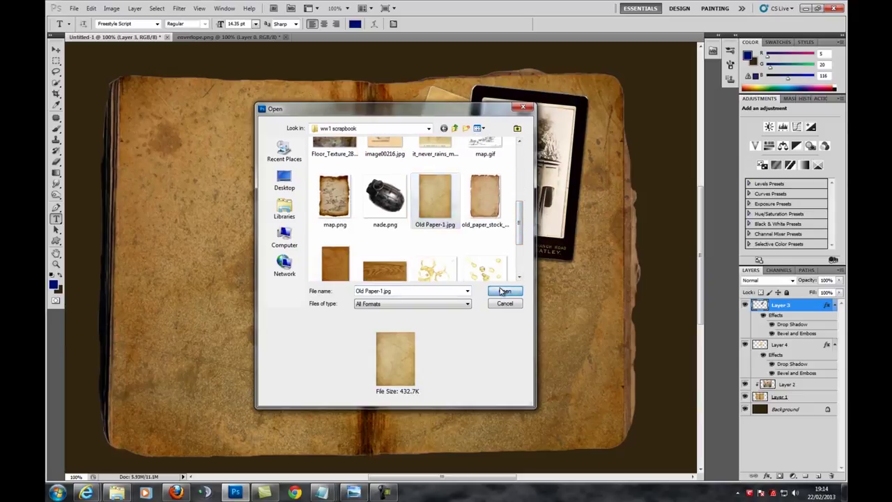
click(505, 291)
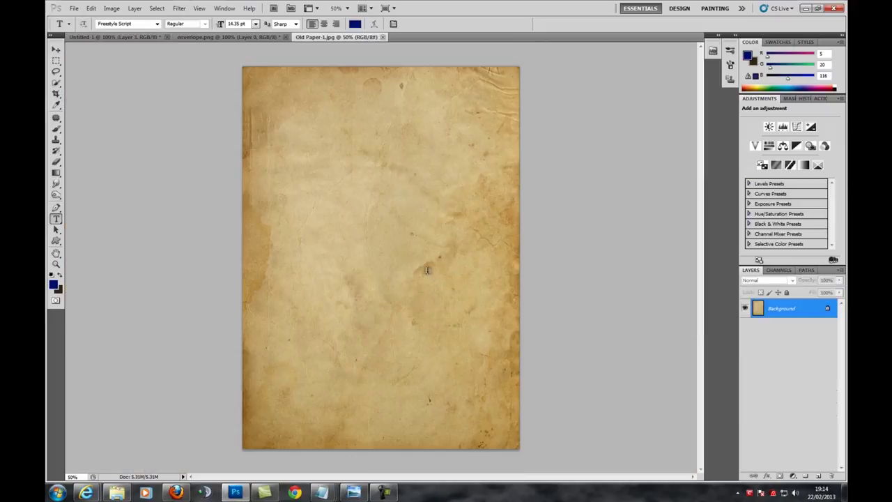
Copy the entire old paper image and paste it into the scrapbook document as a new layer
key(ctrl+a)
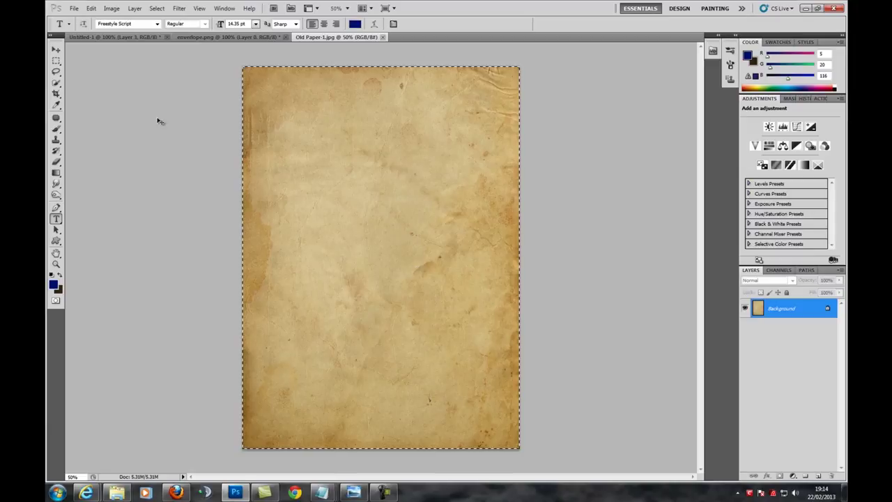
click(115, 36)
key(ctrl+v)
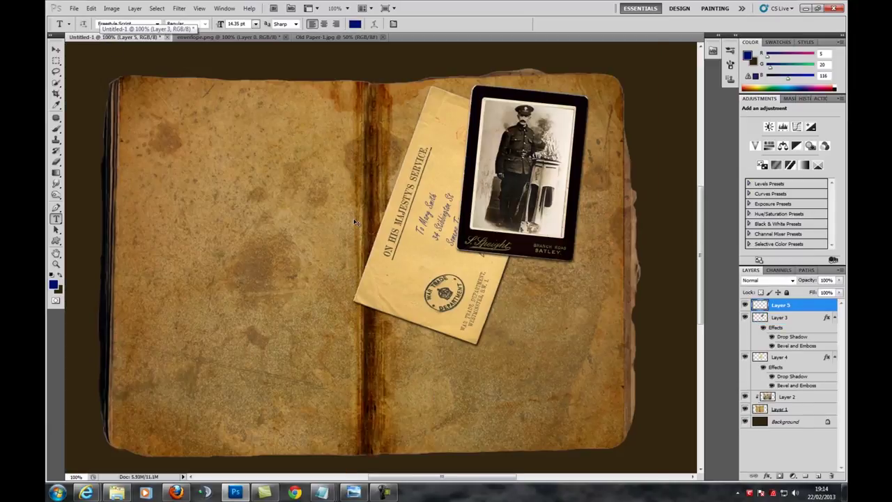
Scale the pasted paper proportionally to about 29% and position it on the upper part of the book's left page
click(91, 8)
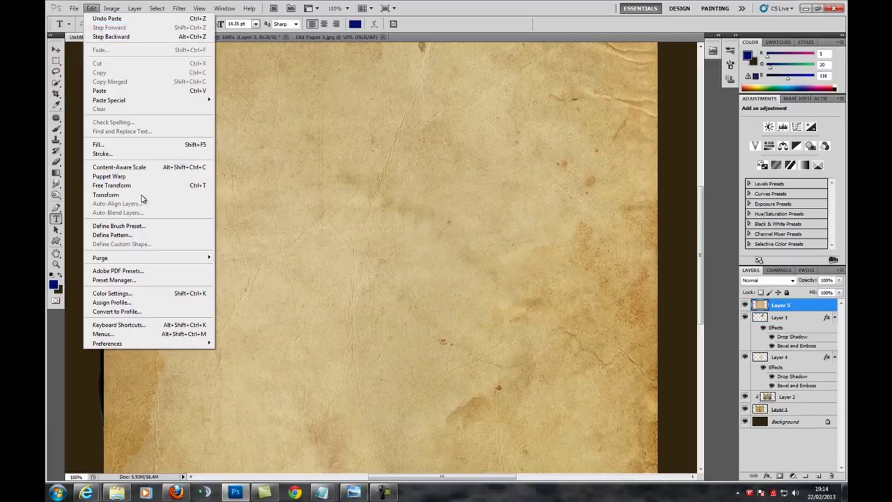
click(126, 186)
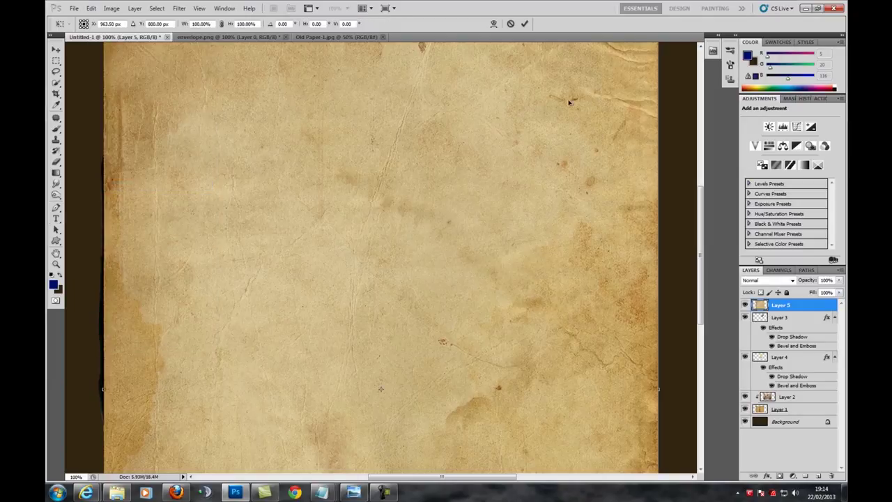
drag(438, 106, 432, 243)
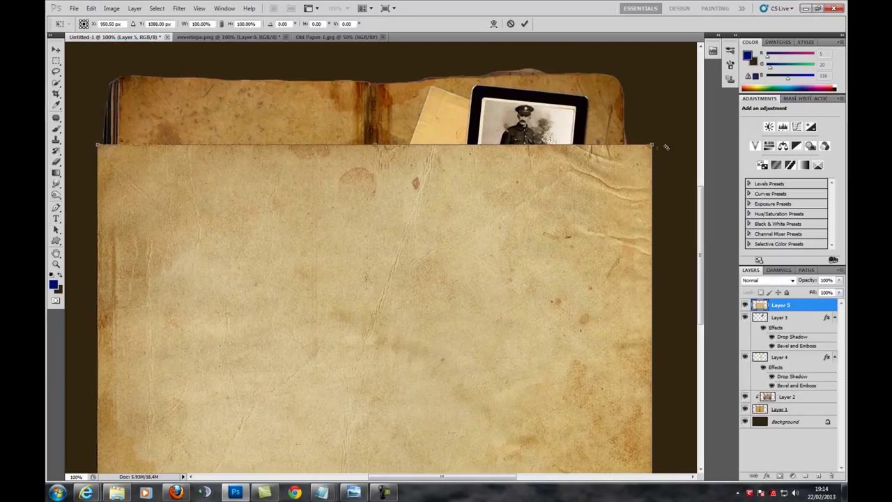
drag(652, 144, 444, 429)
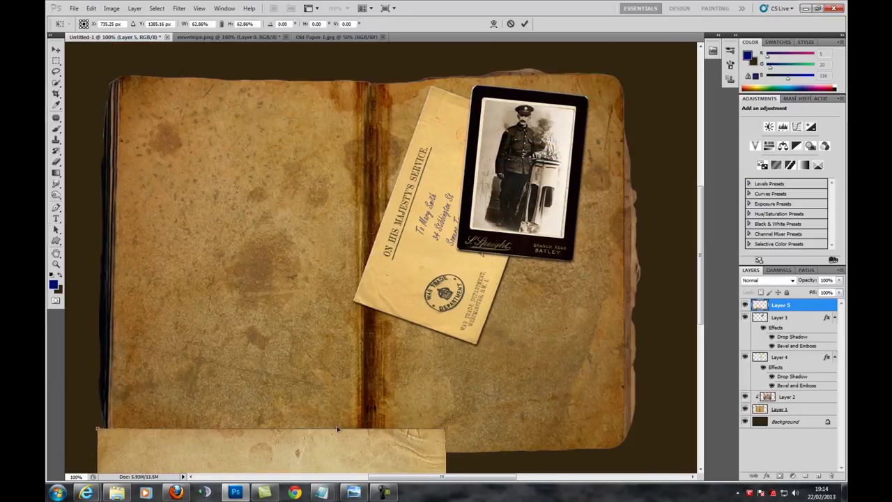
drag(321, 447, 493, 81)
drag(620, 63, 383, 291)
drag(322, 383, 204, 170)
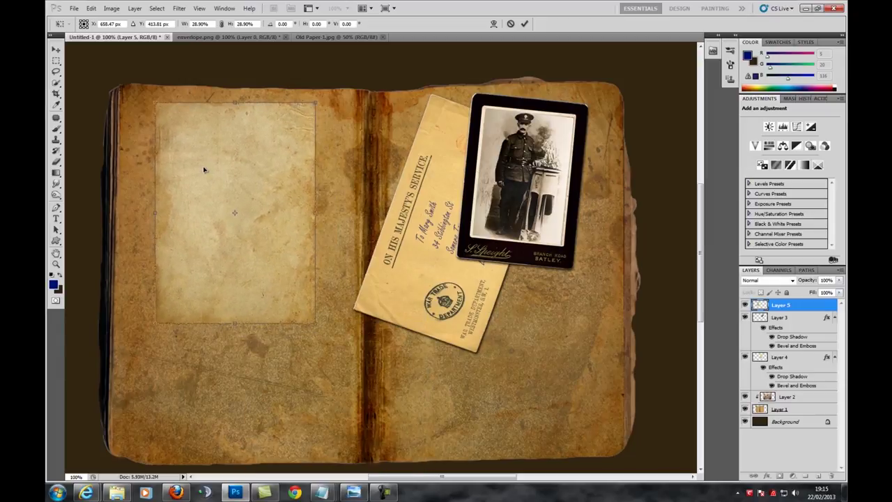
Rotate the paper about 1.6° counterclockwise, nudge it toward the page's upper left, and apply the transform
drag(318, 329, 325, 325)
drag(255, 278, 239, 275)
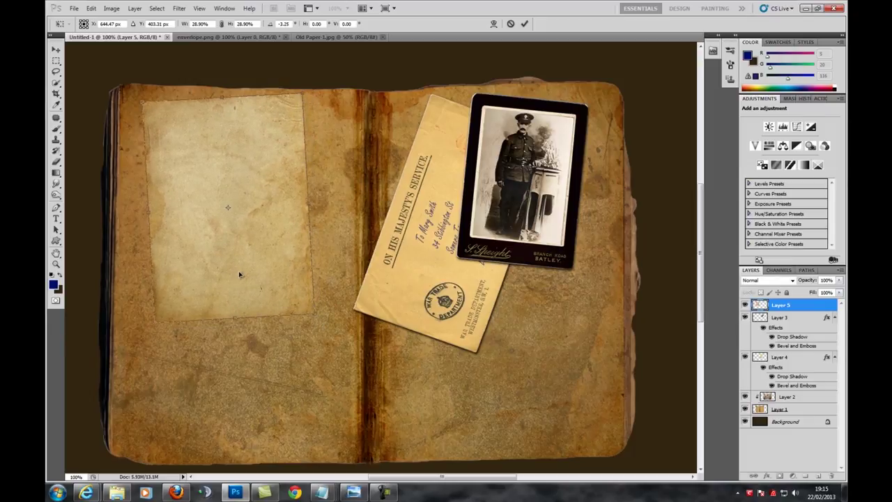
drag(318, 327, 316, 331)
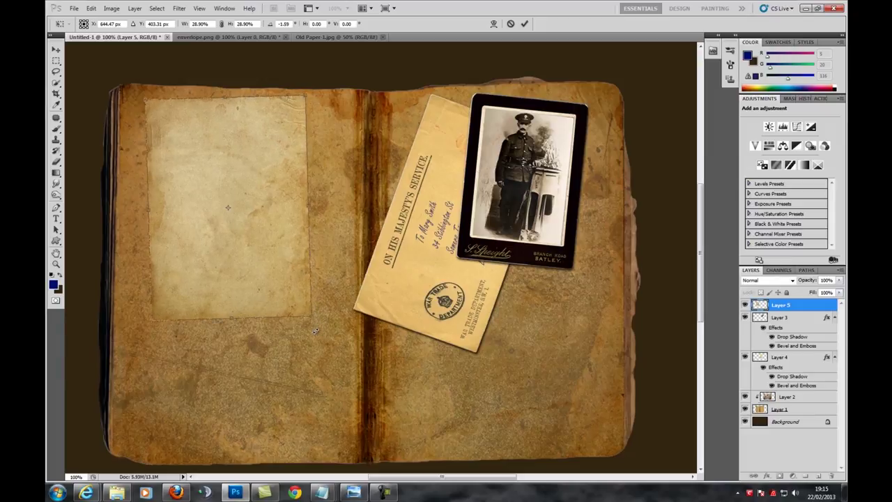
drag(248, 272, 247, 267)
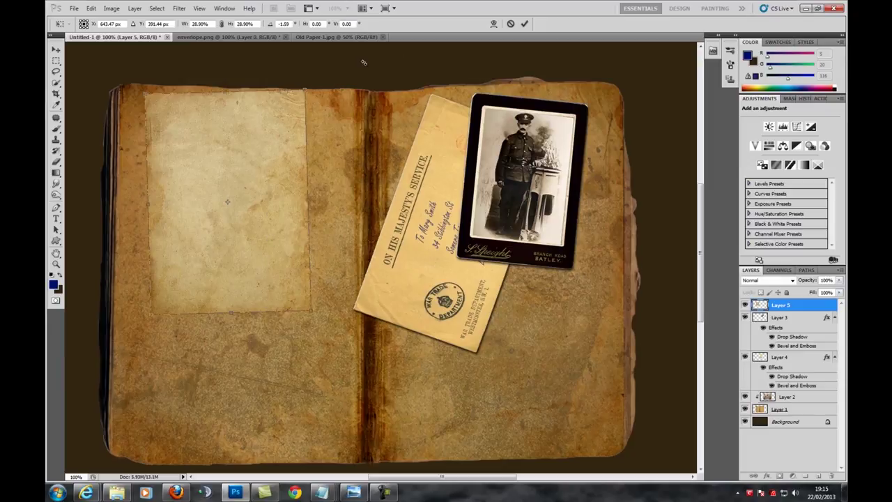
click(525, 23)
key(t)
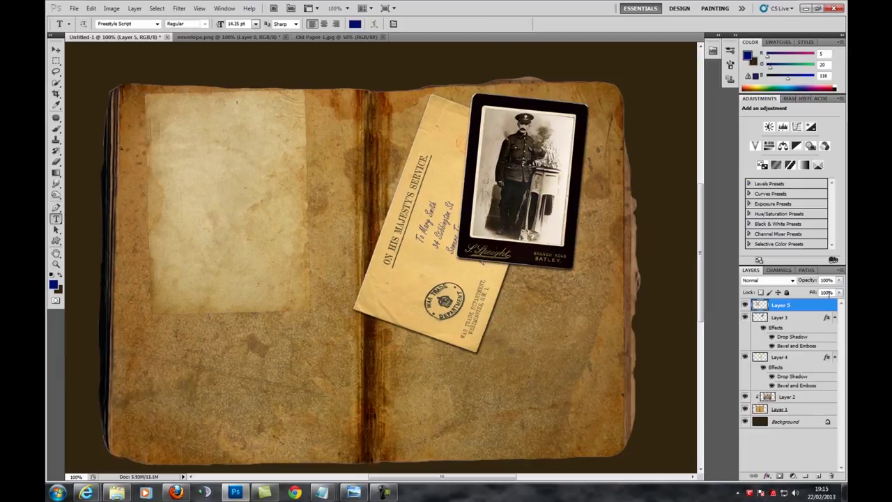
Copy the portrait's layer style from Layer 3 and paste it onto the paper layer, Layer 5
click(828, 319)
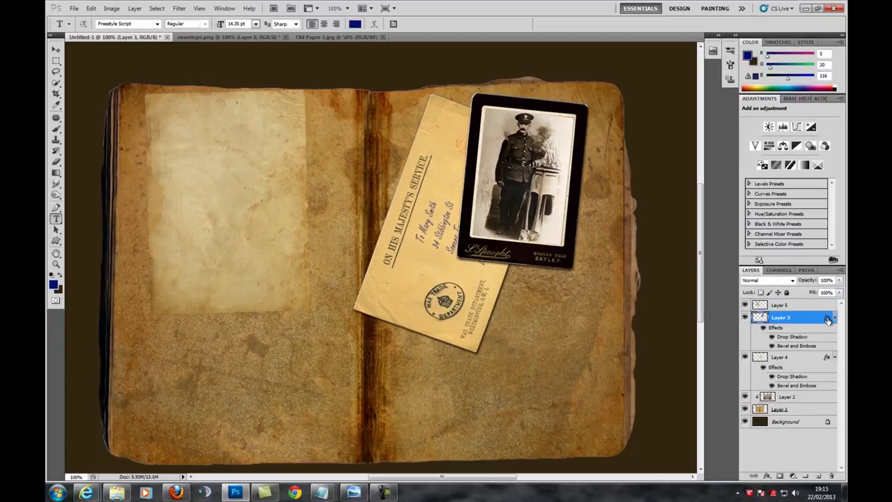
right_click(828, 320)
click(816, 243)
key(ctrl+shift+alt+n)
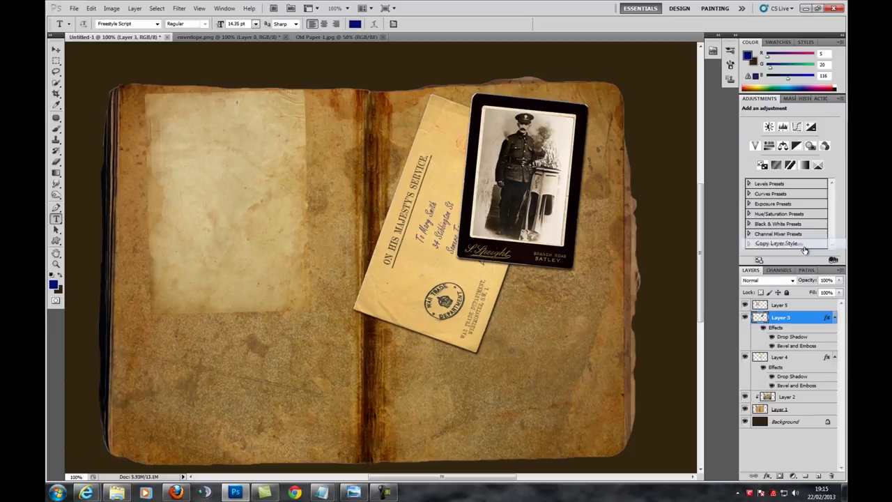
right_click(823, 307)
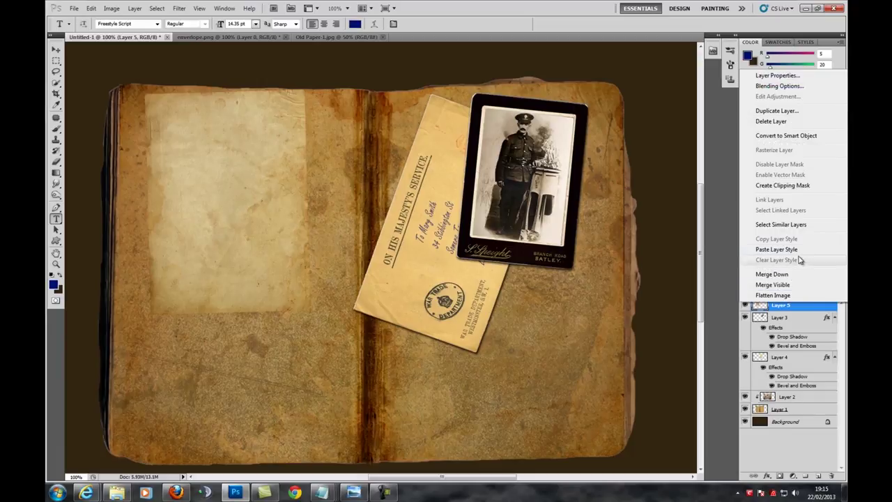
click(794, 252)
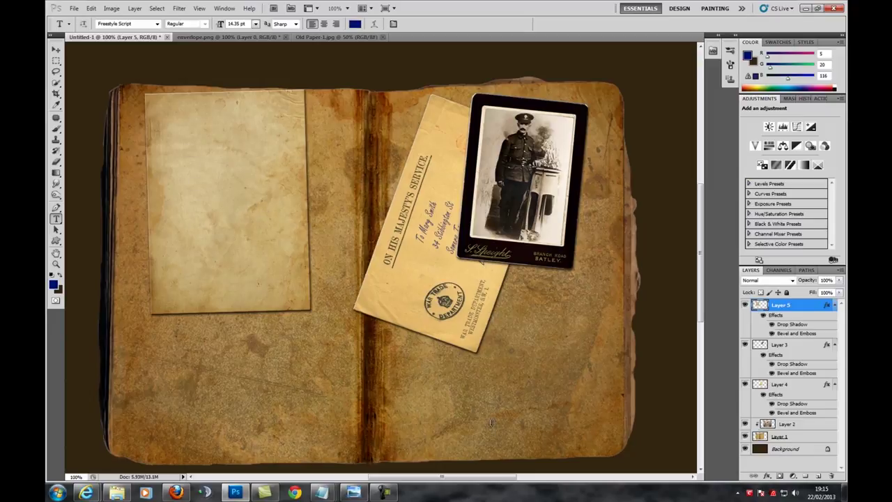
Switch to the test.txt window in Notepad, copy the letter from its greeting to "xxx", and return to Photoshop
mouse_move(322, 492)
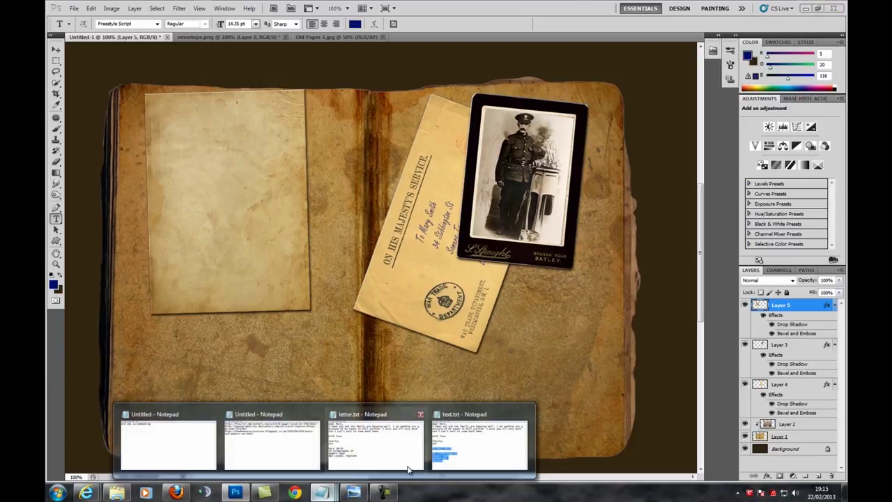
click(496, 458)
drag(246, 311, 187, 189)
right_click(224, 222)
click(251, 256)
click(643, 183)
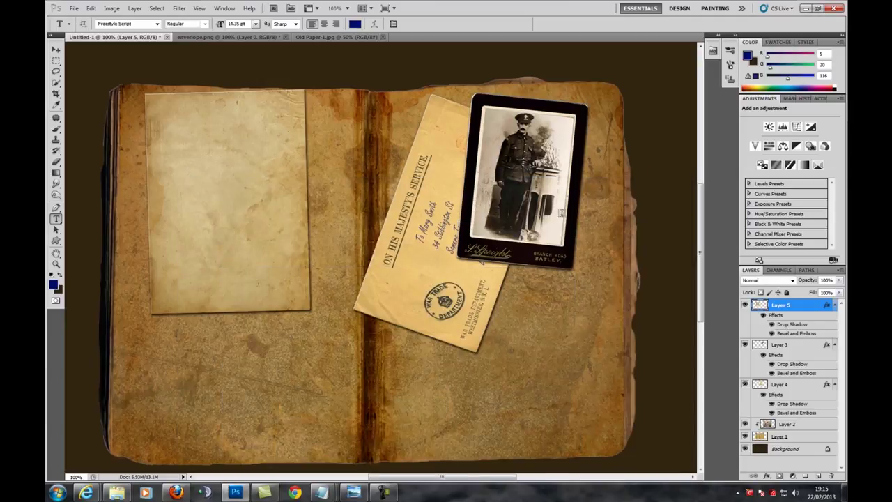
Paste the letter onto the paper as 18 pt text, breaking lines before "I am sending you" and "I miss you all"
click(170, 153)
right_click(172, 156)
click(200, 197)
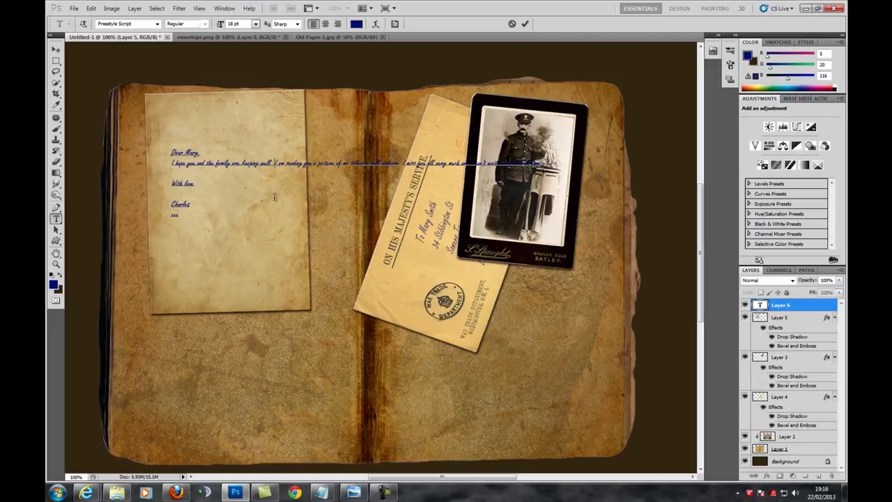
key(Return)
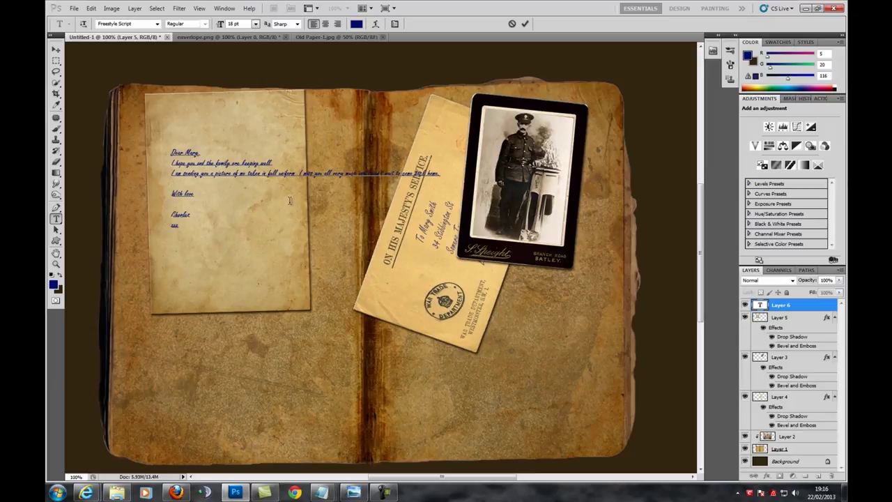
key(Return)
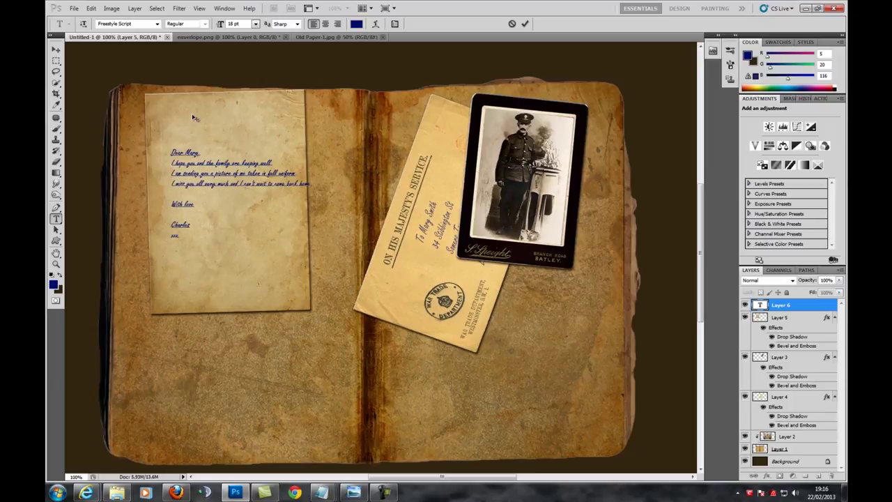
Rotate the letter text about 1.65° counterclockwise, move it up and left on the paper, scale it to 115%, and apply
click(92, 8)
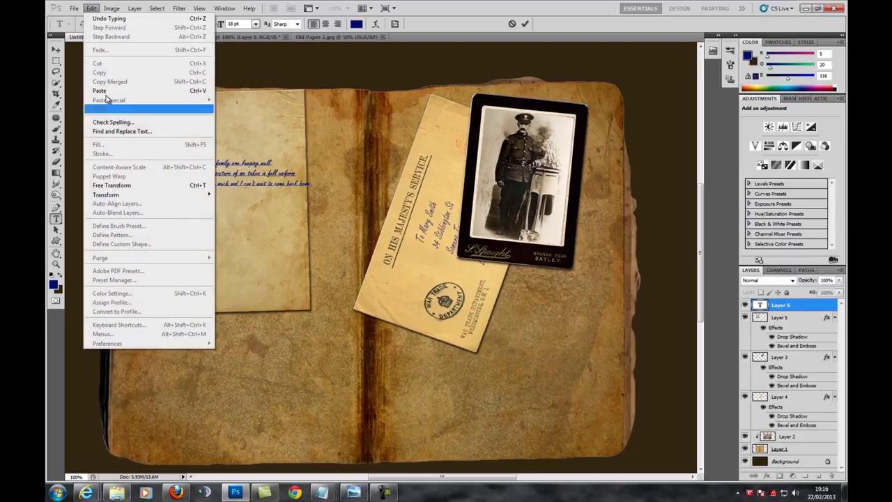
click(111, 185)
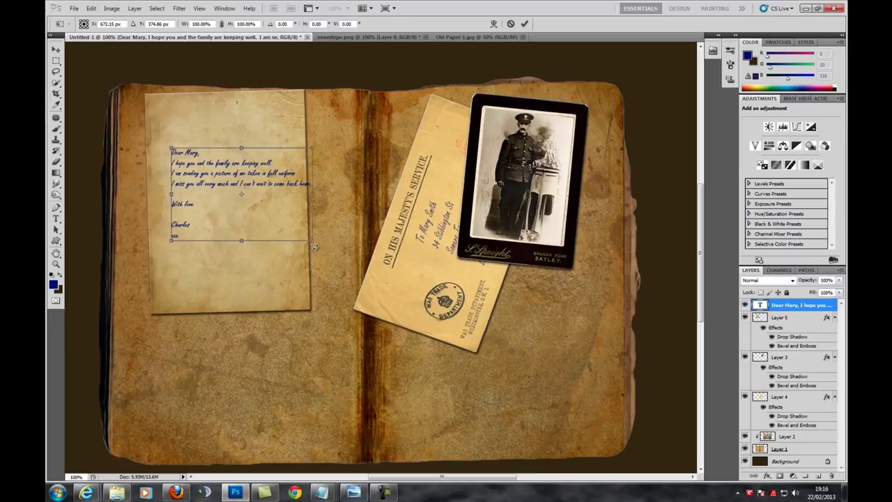
drag(315, 247, 315, 244)
drag(259, 222, 243, 202)
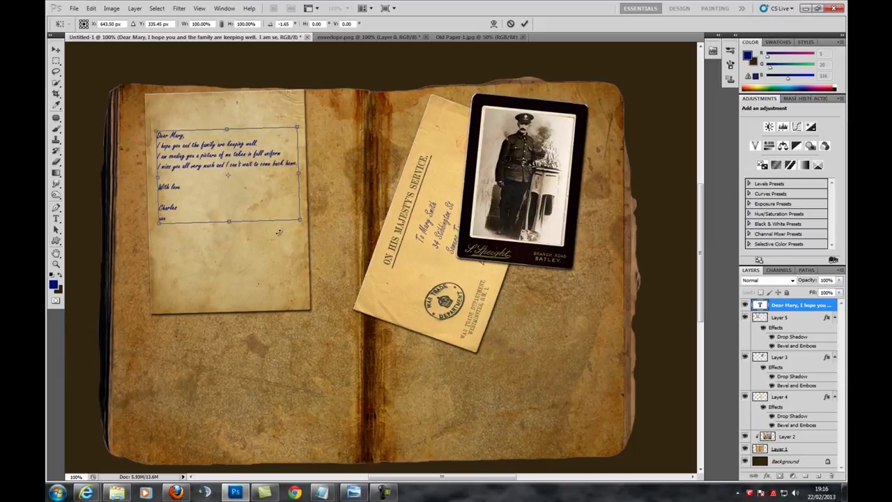
mouse_move(299, 220)
mouse_down()
mouse_move(315, 242)
mouse_move(290, 228)
mouse_up()
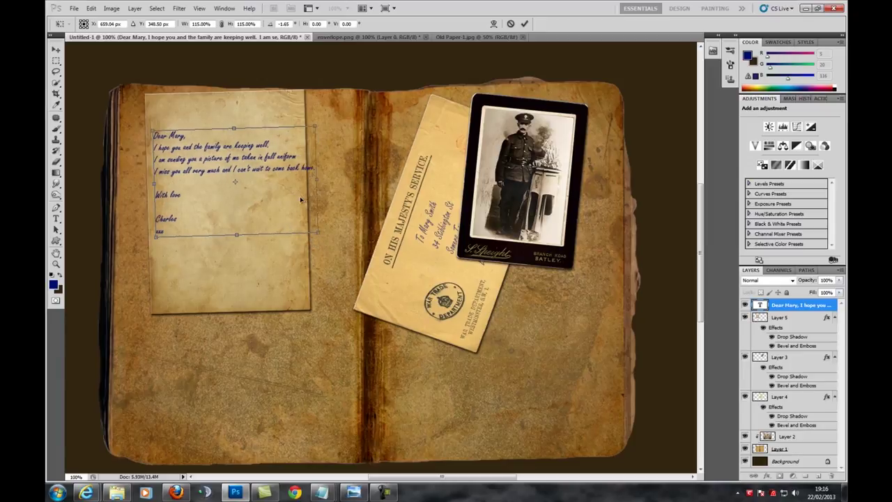
click(524, 23)
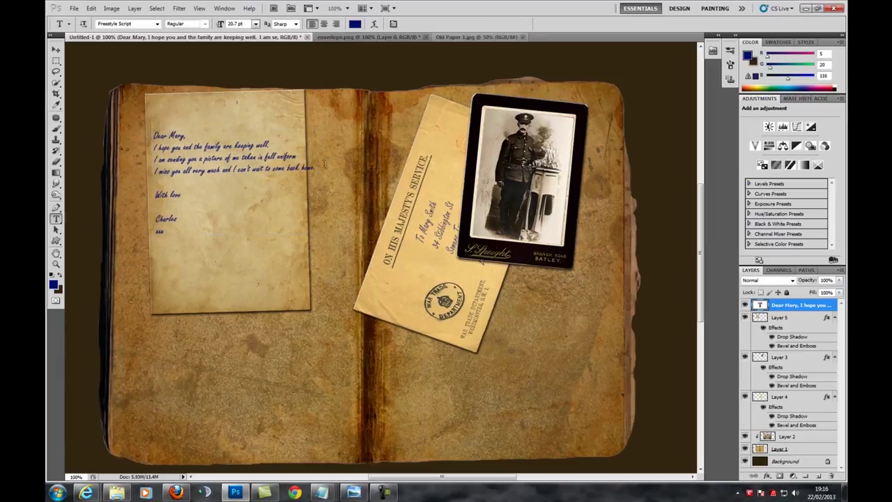
Insert a line break before "I can't wait to come back home" in the letter text
click(235, 170)
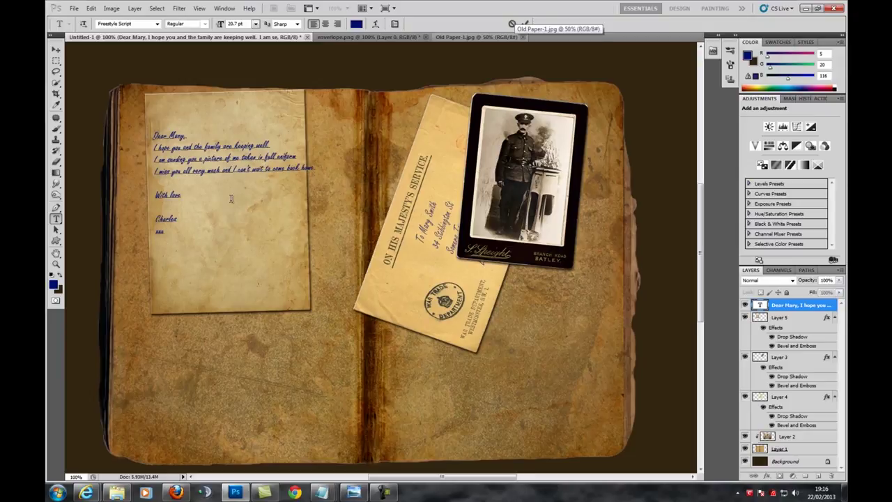
key(Return)
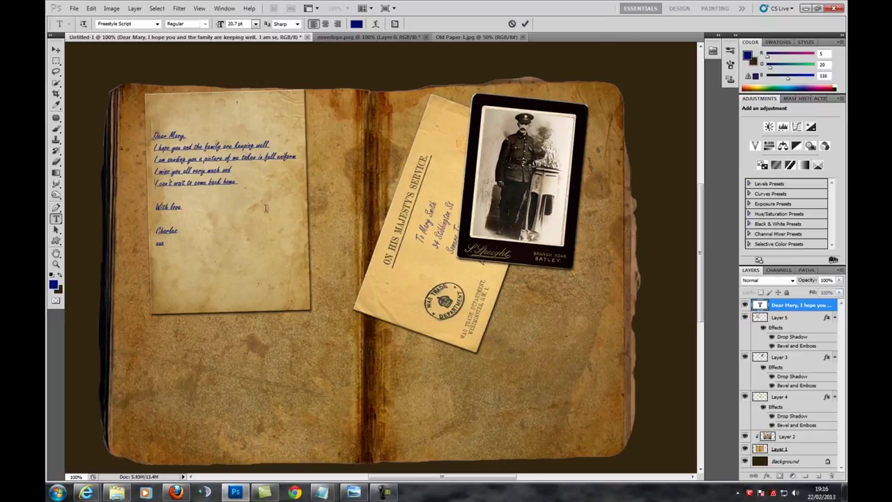
Move the letter's last line break to before "to come back home", commit the text, and set the layer's fill to 81%
key(BackSpace)
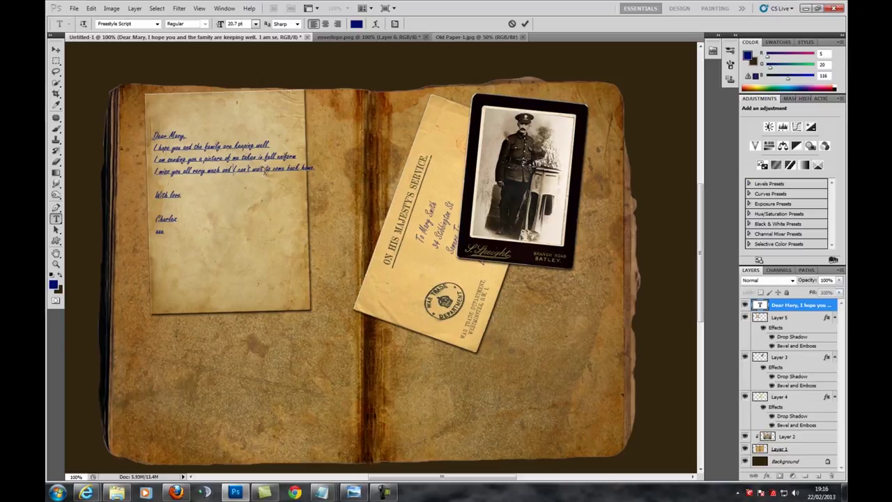
key(Return)
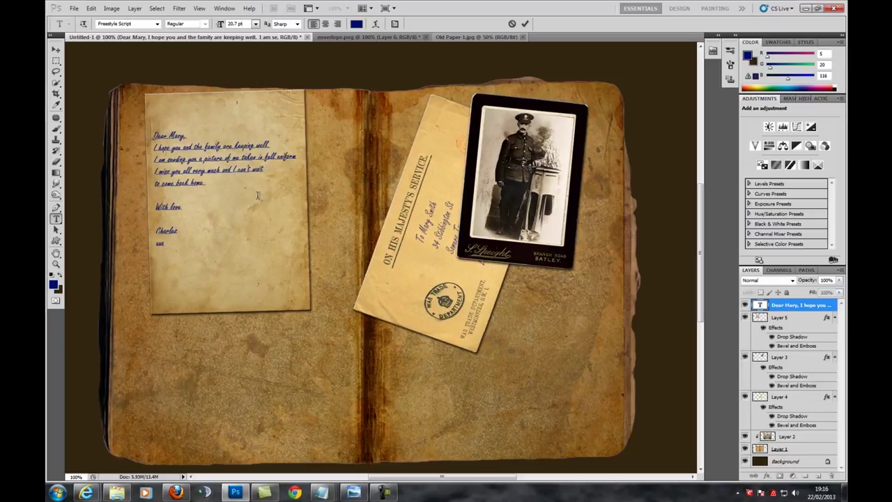
key(ctrl+Return)
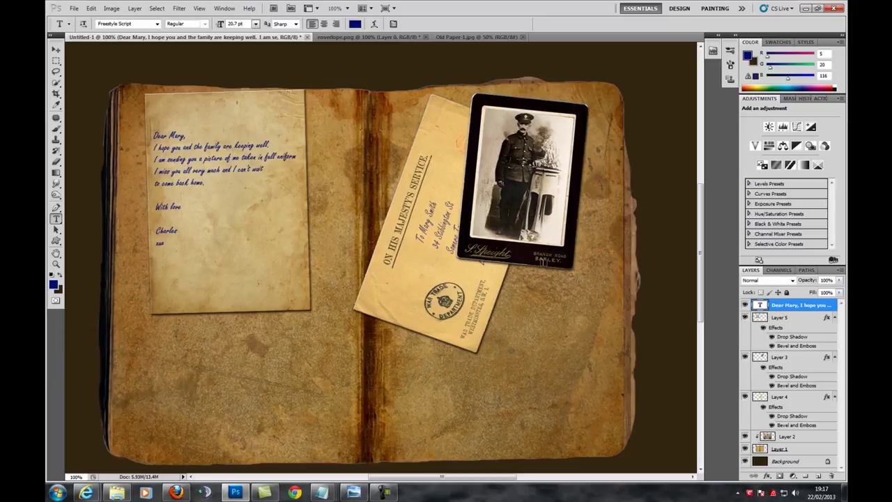
double_click(835, 305)
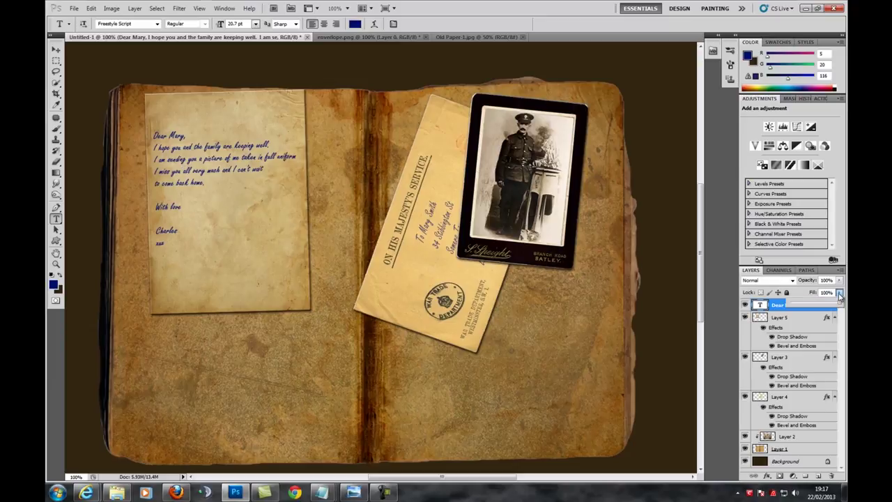
drag(836, 305, 834, 306)
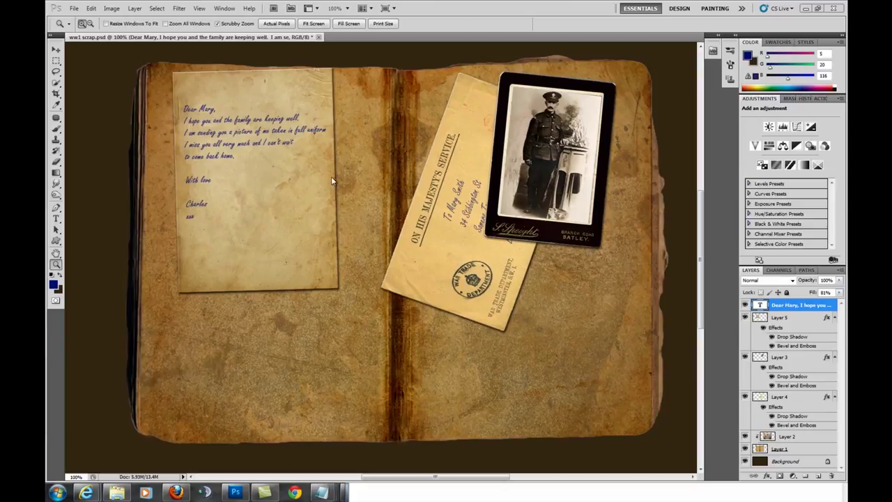
Open the image Paperclip).png from the ww1 scrapbook folder
click(73, 10)
click(83, 27)
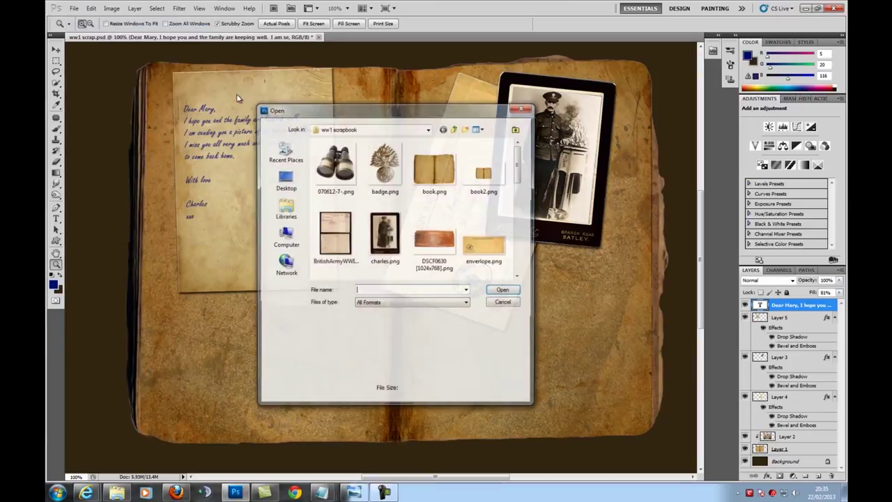
scroll(510, 193, down, 3)
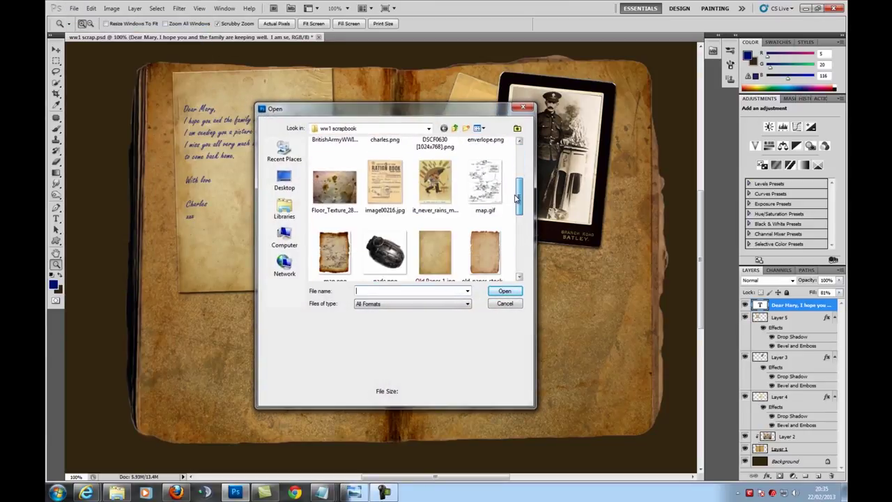
click(386, 229)
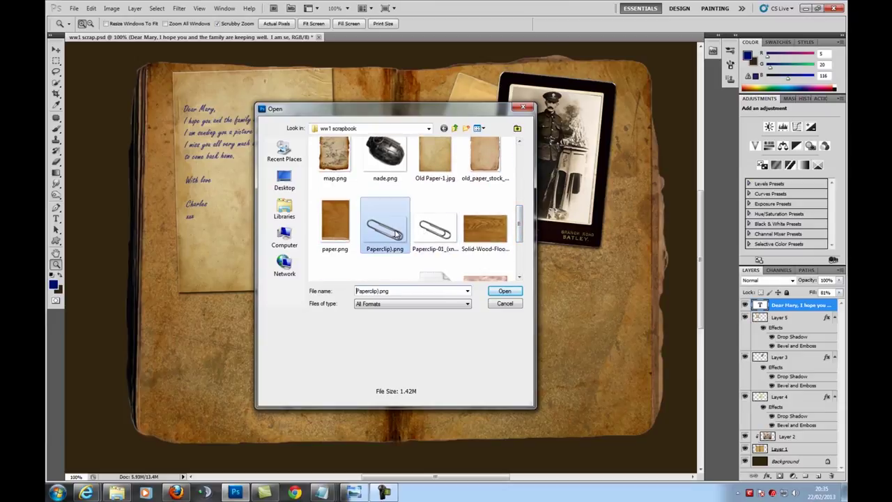
click(503, 291)
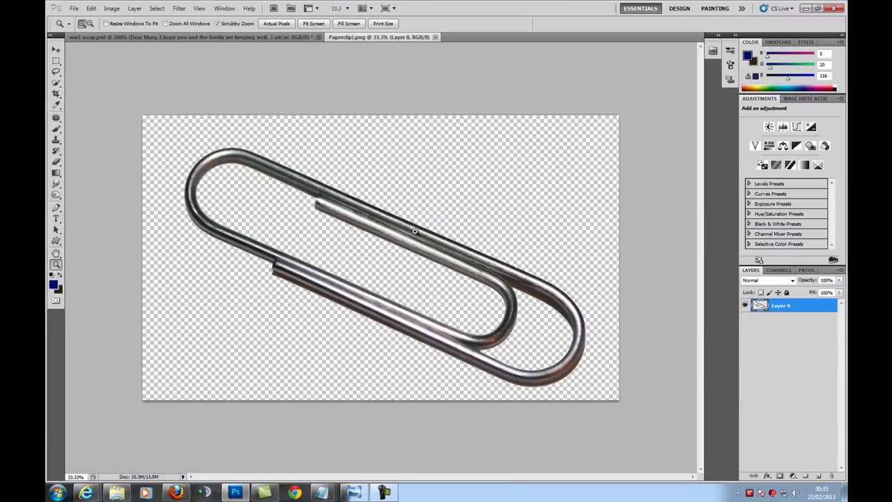
Copy the whole paperclip image and paste it into ww1 scrap.psd as a new layer
key(ctrl+a)
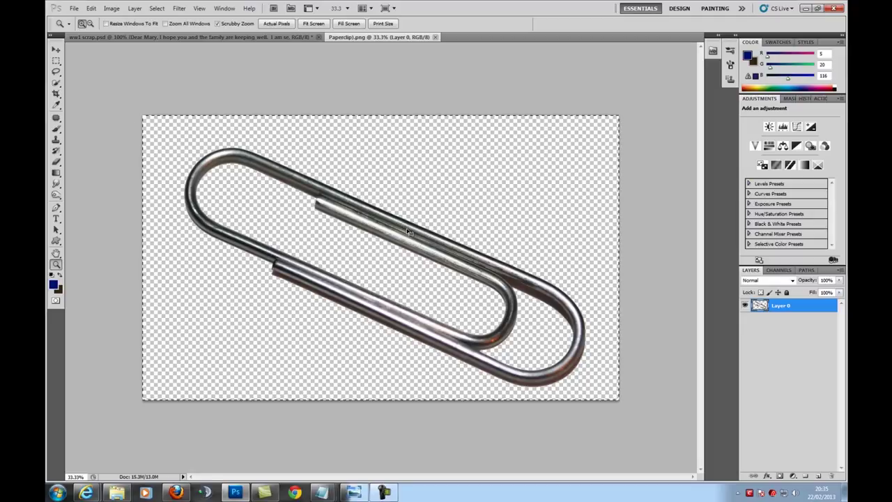
click(110, 37)
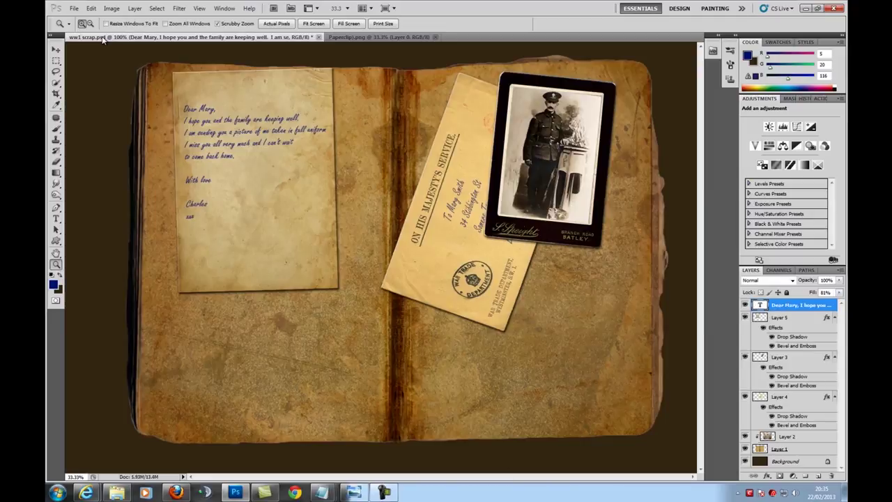
key(ctrl+v)
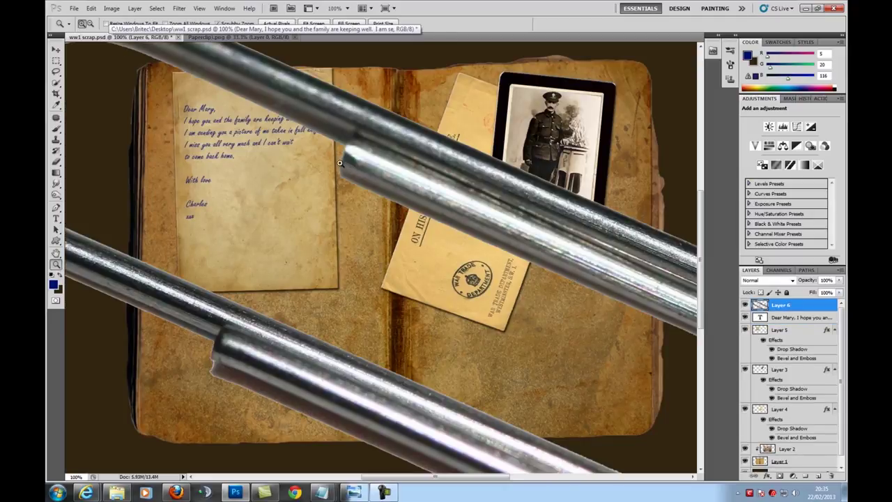
Scale the paperclip to about 4.12%, rotate it about 59.31°, place it over the letter paper's upper edge near its right corner, and apply
click(92, 8)
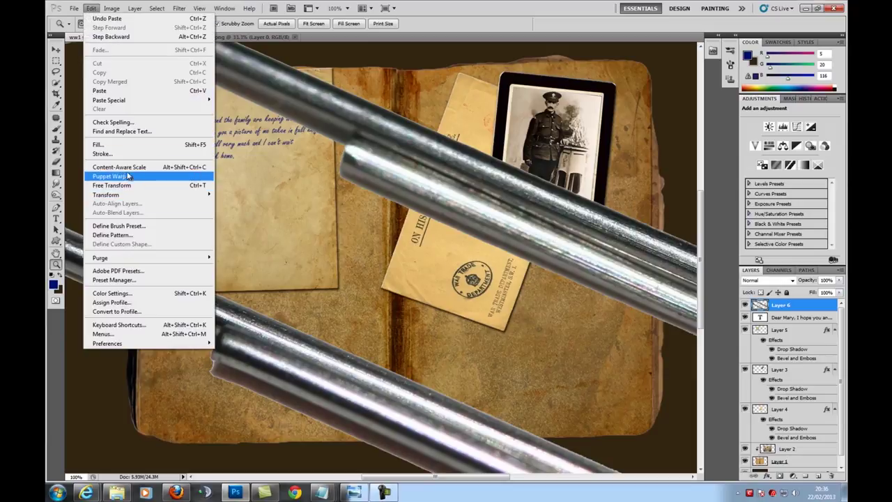
click(127, 186)
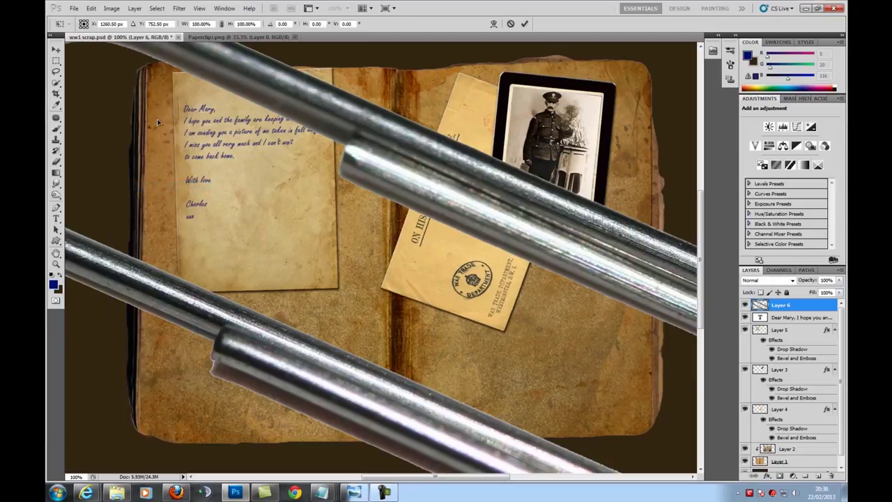
drag(148, 118, 197, 122)
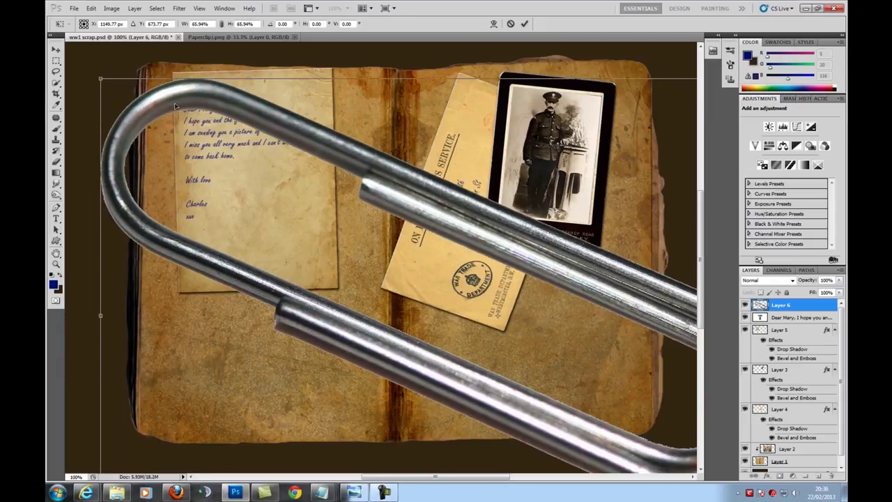
drag(100, 79, 240, 157)
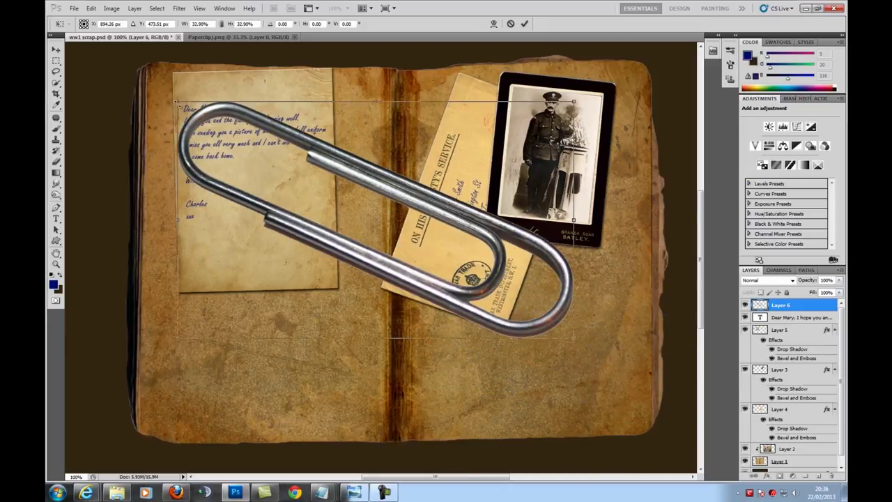
drag(179, 102, 483, 308)
drag(572, 273, 322, 120)
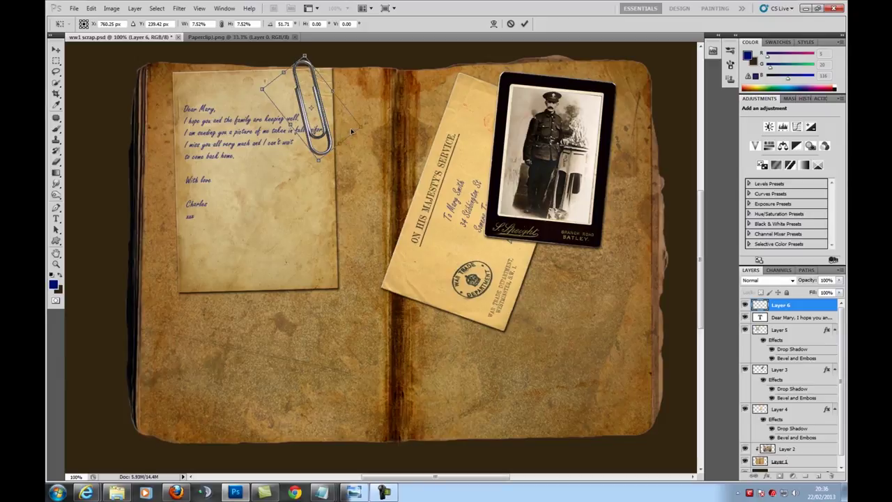
drag(365, 128, 361, 136)
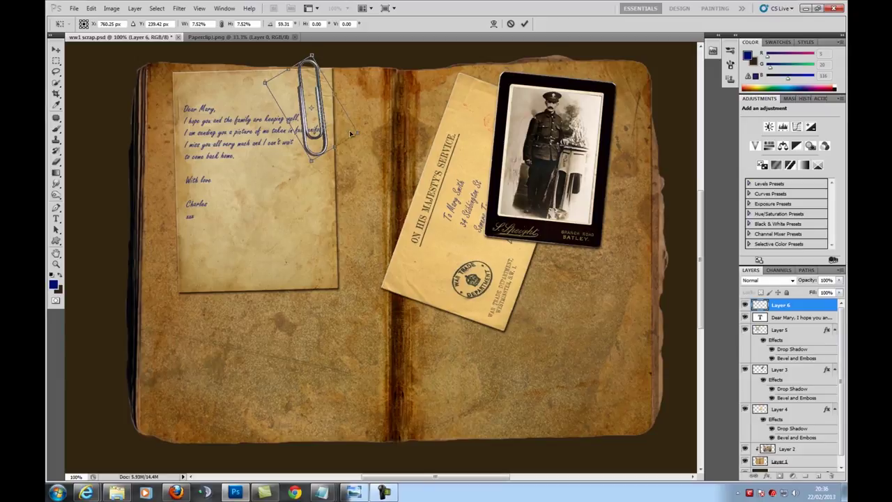
drag(360, 135, 311, 105)
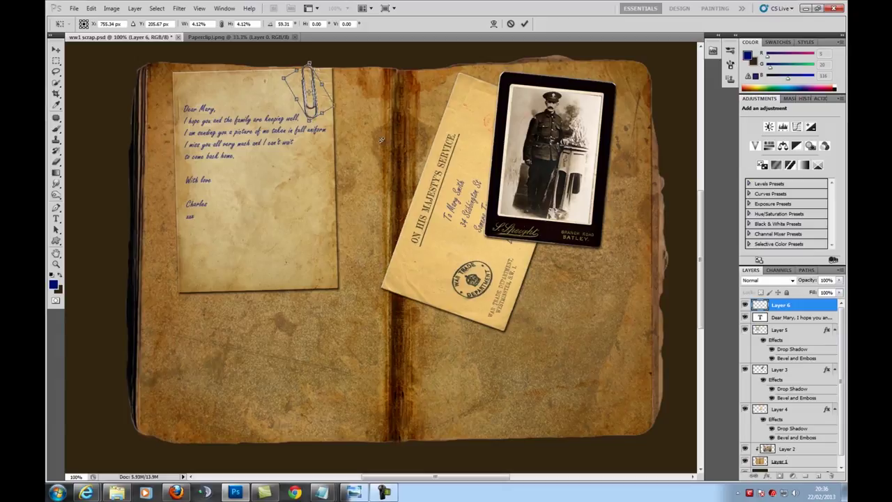
click(525, 24)
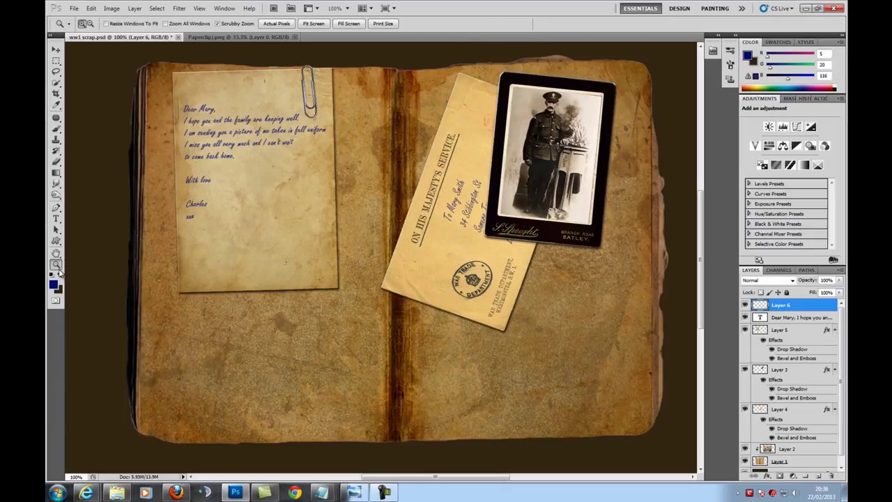
Erase the paperclip's inner loop and the part of its left wire between the loose end and the paper's top edge
click(216, 123)
click(216, 124)
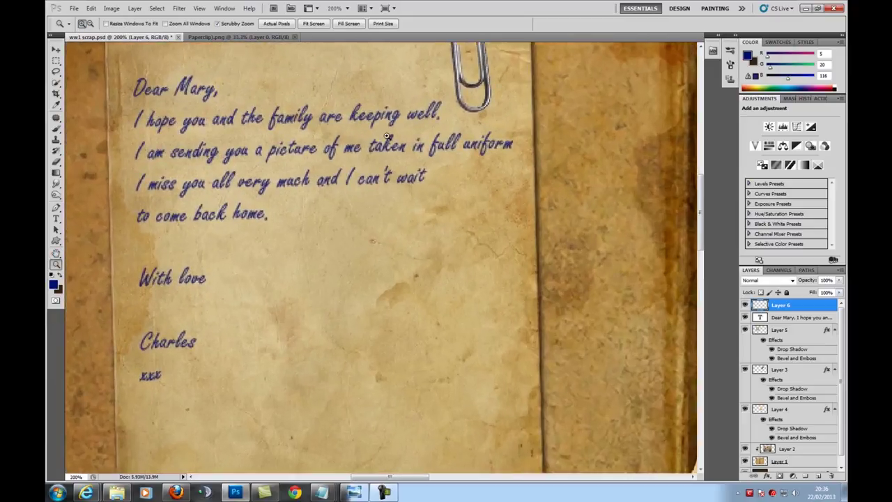
click(480, 185)
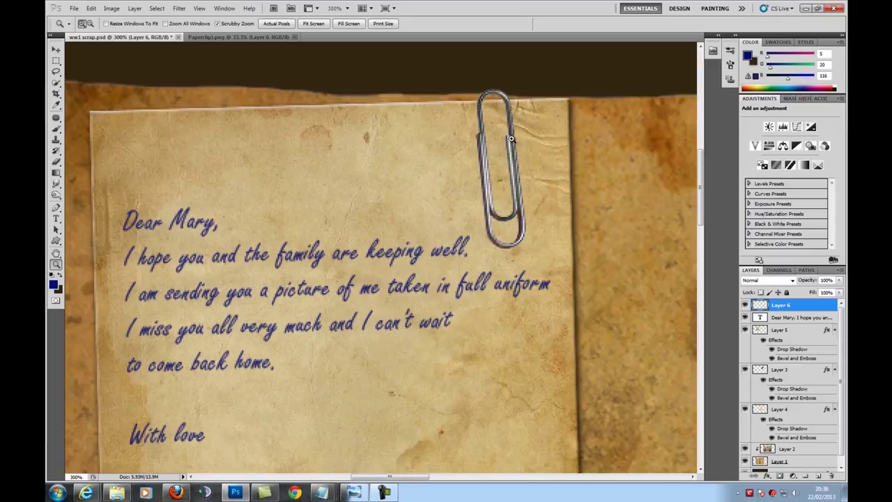
click(56, 162)
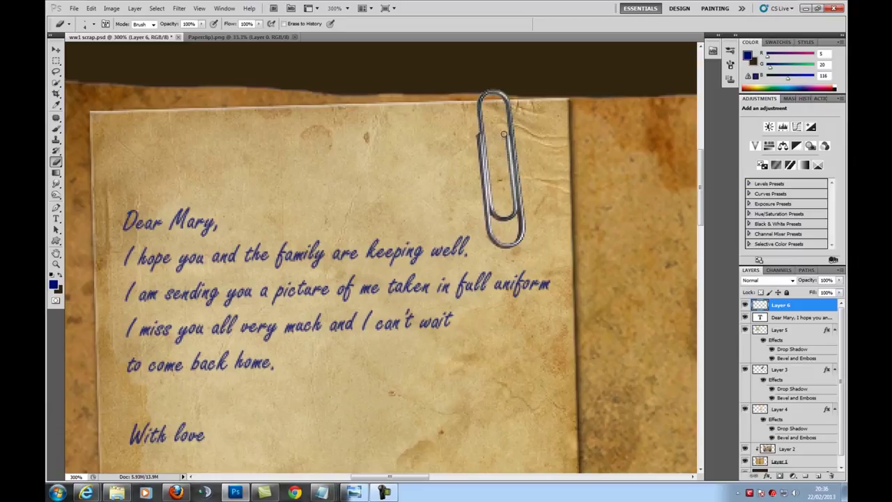
mouse_move(506, 137)
mouse_down()
mouse_move(515, 208)
mouse_move(497, 215)
mouse_move(491, 171)
mouse_move(489, 221)
mouse_move(494, 209)
mouse_up()
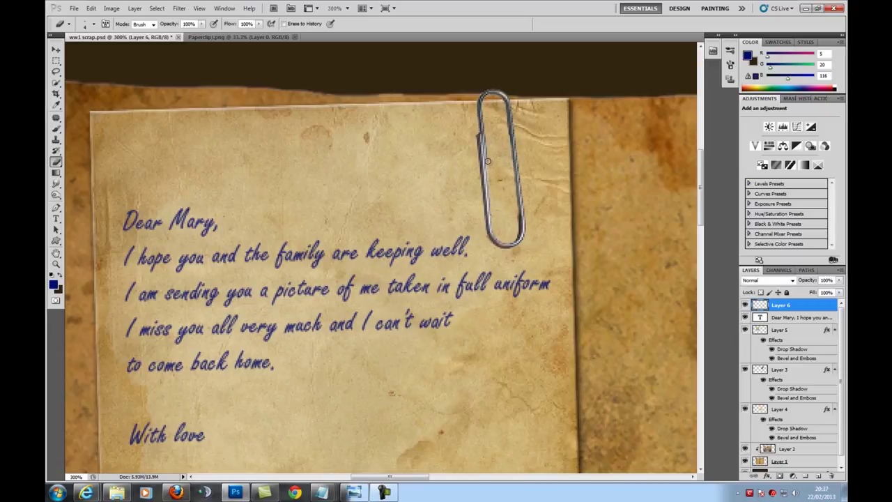
mouse_move(484, 131)
mouse_down()
mouse_move(479, 101)
mouse_move(479, 124)
mouse_up()
Move the trimmed paperclip slightly up and left so it hooks over the letter paper's top edge
click(56, 49)
drag(513, 201, 502, 197)
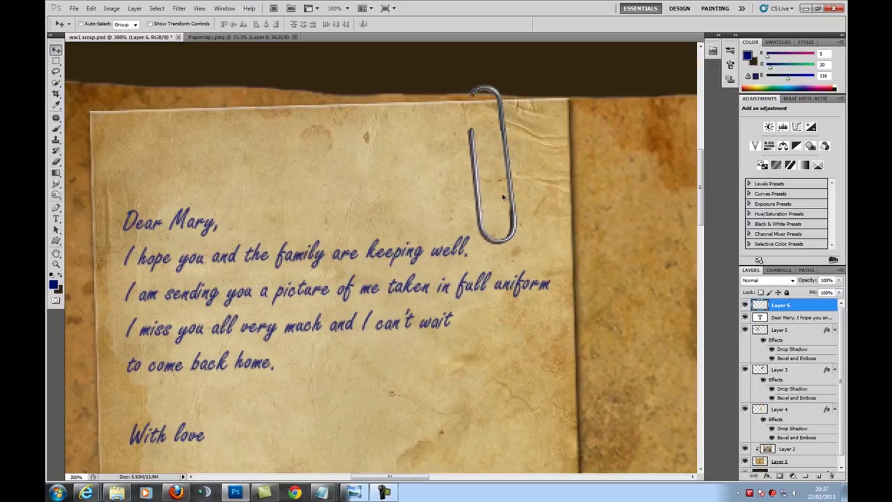
click(56, 161)
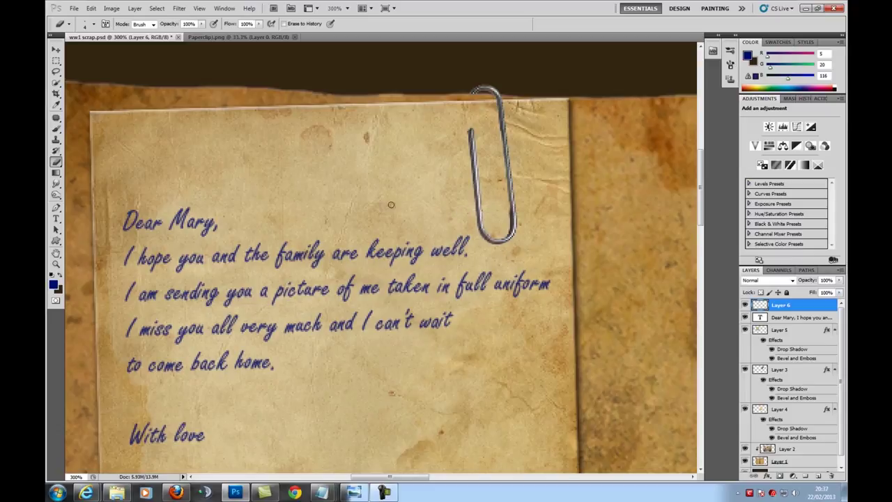
click(59, 264)
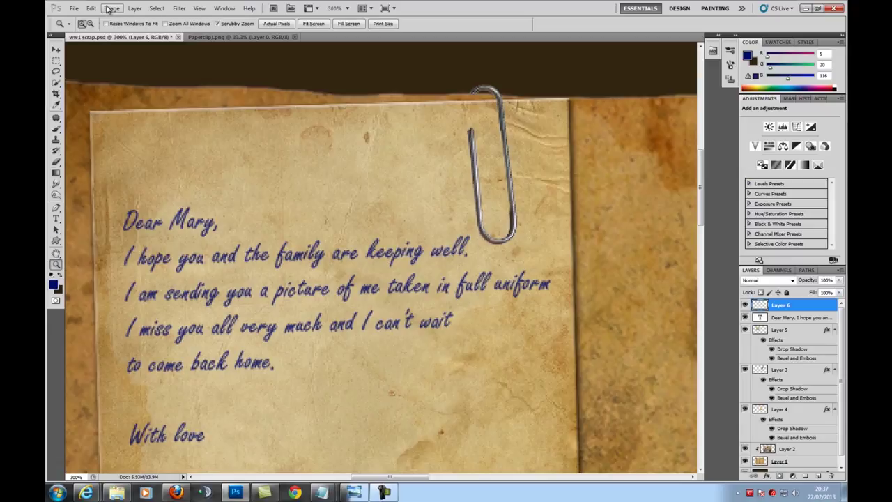
click(90, 23)
click(412, 285)
click(424, 311)
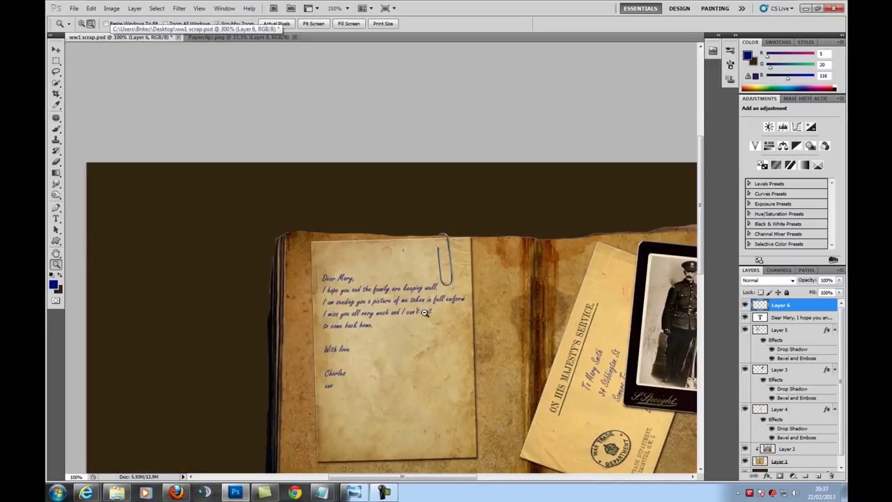
drag(700, 240, 702, 291)
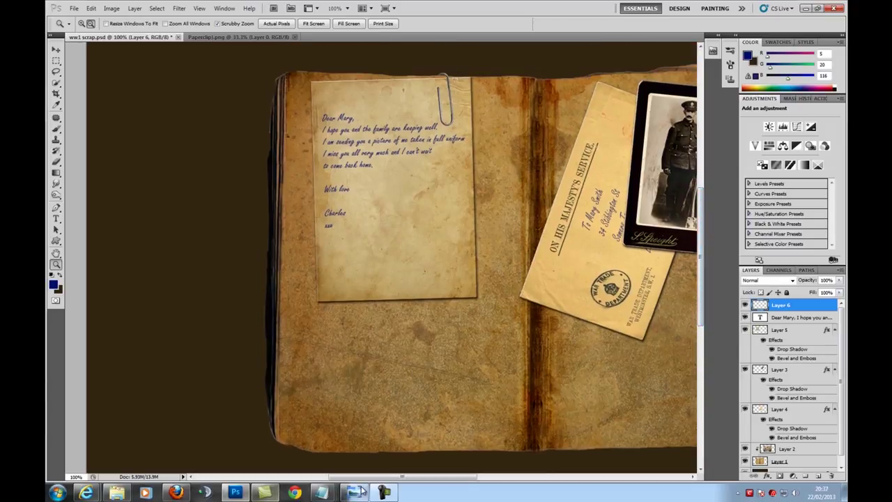
drag(374, 480, 407, 481)
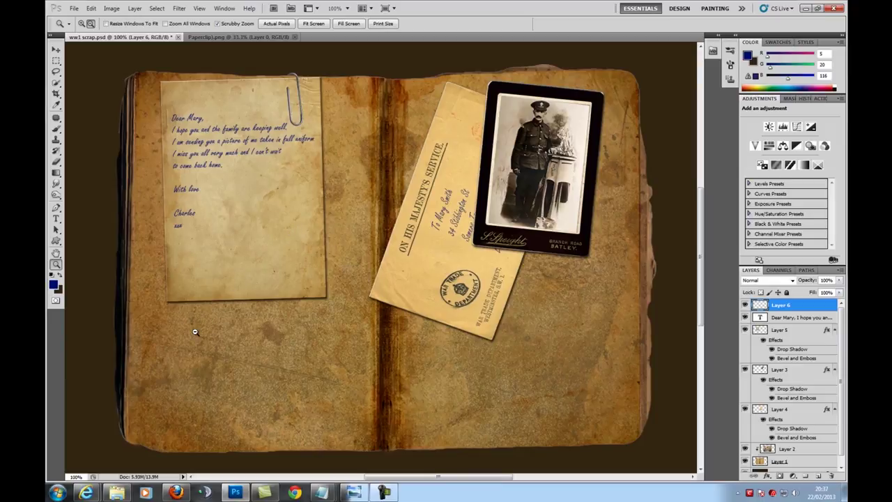
click(74, 8)
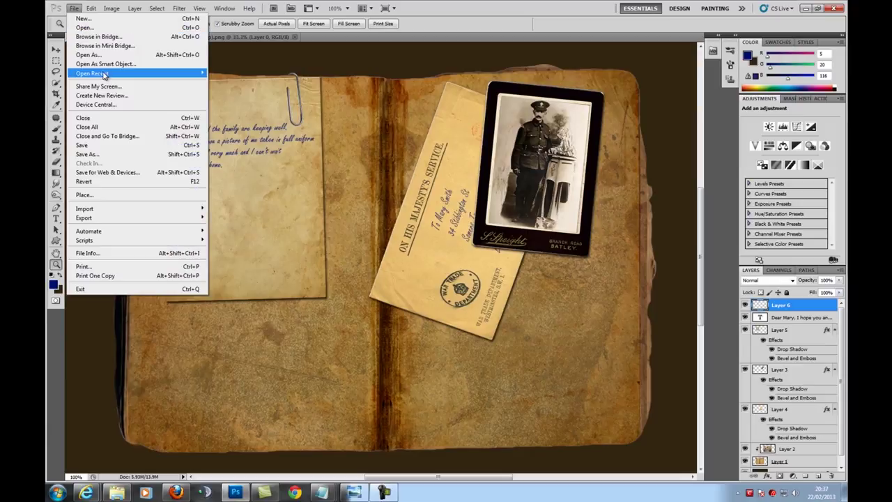
click(87, 27)
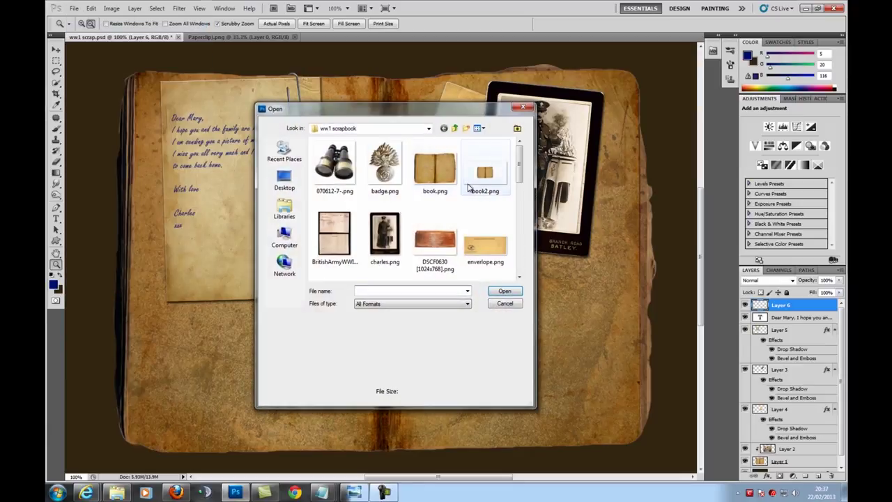
drag(519, 158, 519, 137)
click(505, 303)
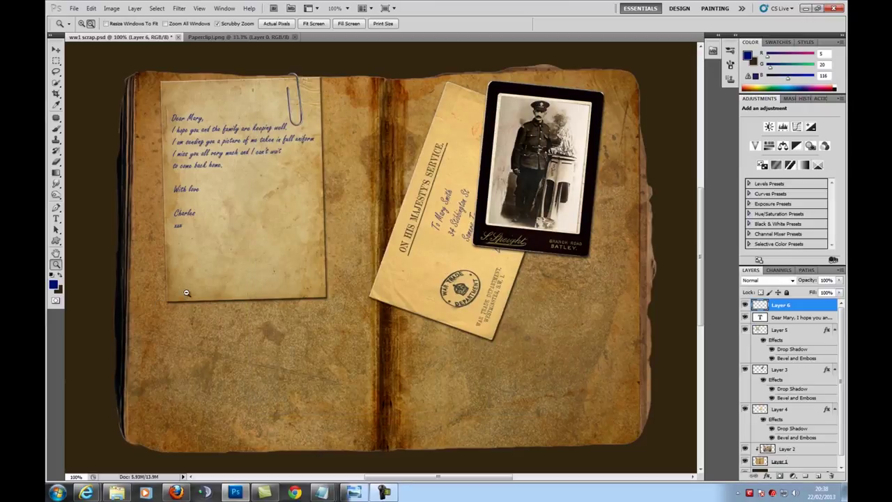
Open 489.png, copy the whole medals image and paste it into ww1 scrap.psd as a new layer
click(73, 8)
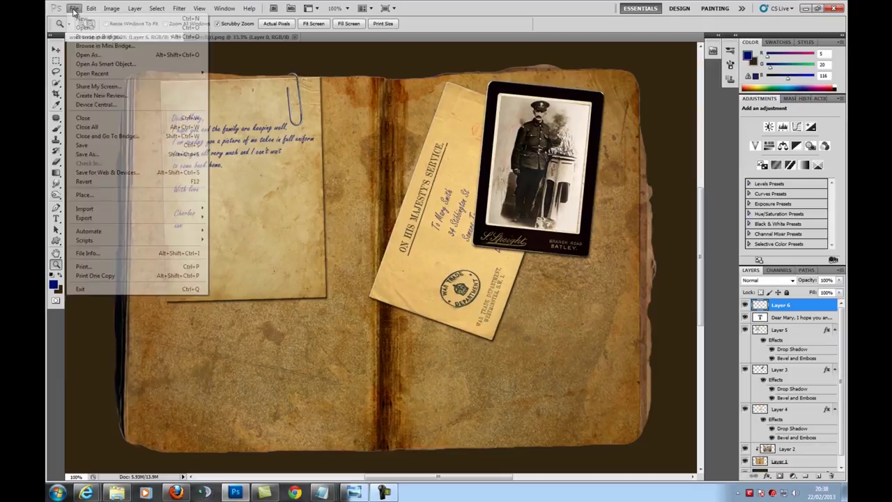
click(80, 27)
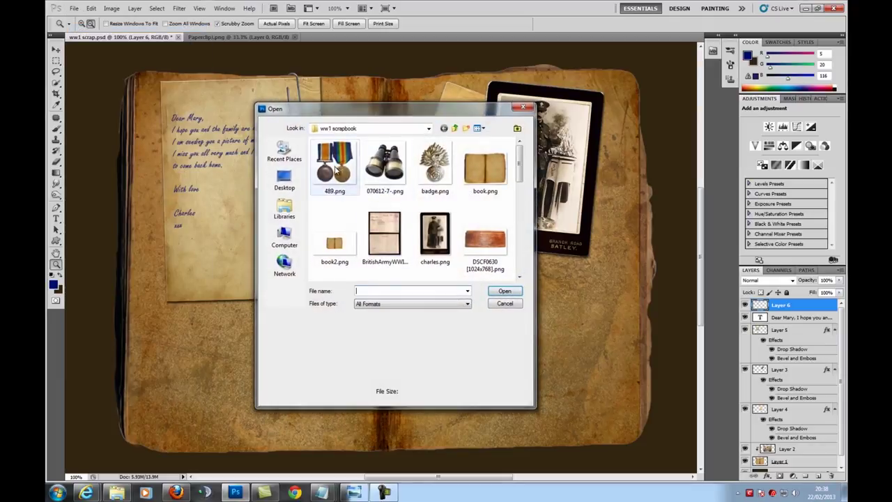
click(335, 168)
click(504, 292)
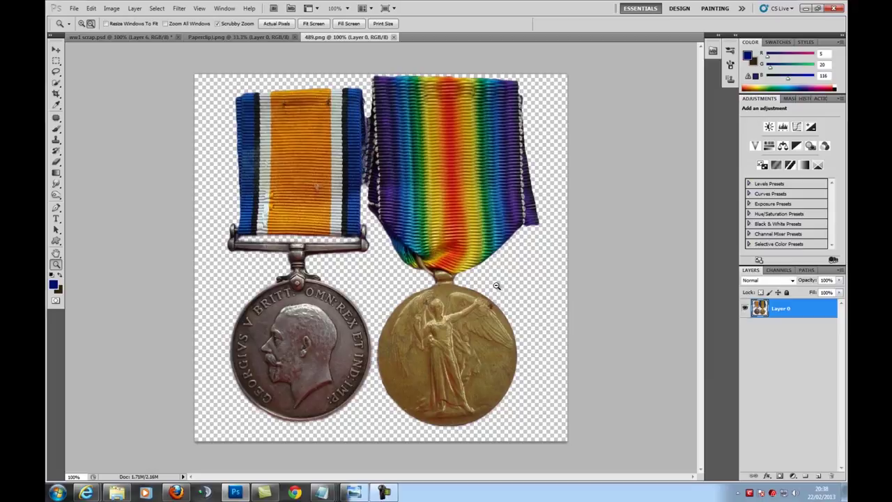
key(ctrl+a)
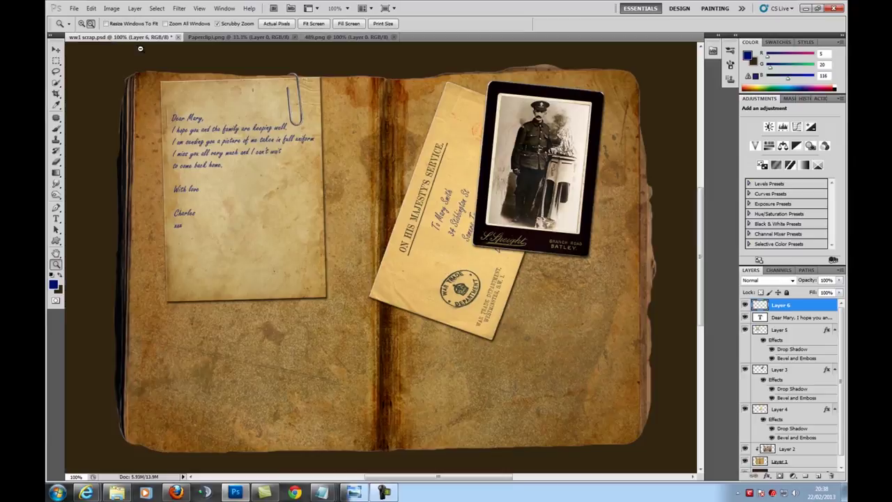
click(122, 37)
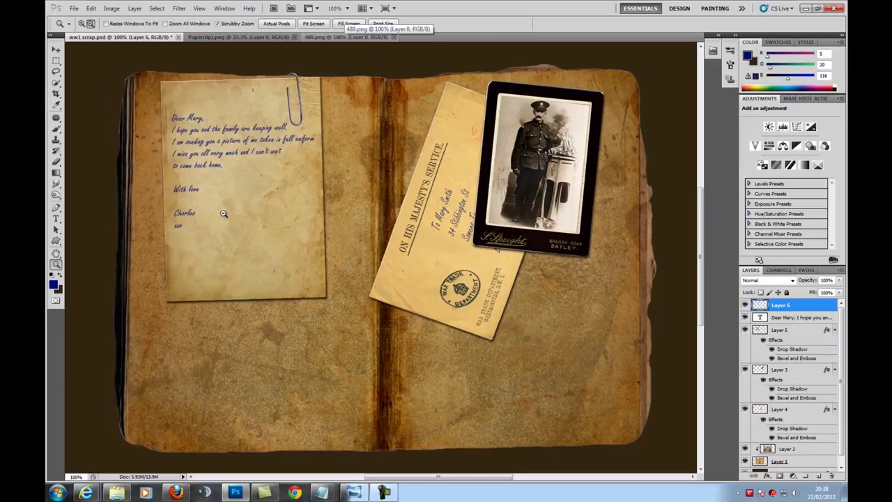
key(ctrl+v)
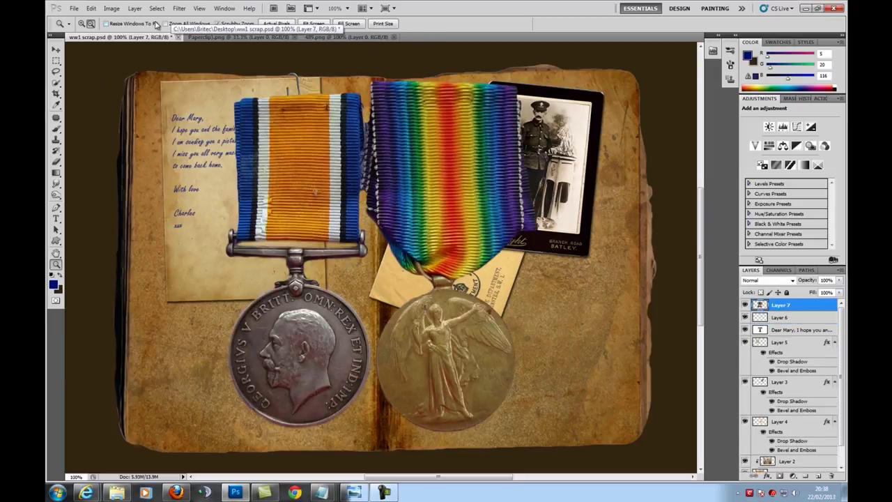
Scale the medals to about 42.48%, rotate them about -9.17°, place them overlapping the letter paper's bottom edge, and apply
click(91, 8)
mouse_move(118, 195)
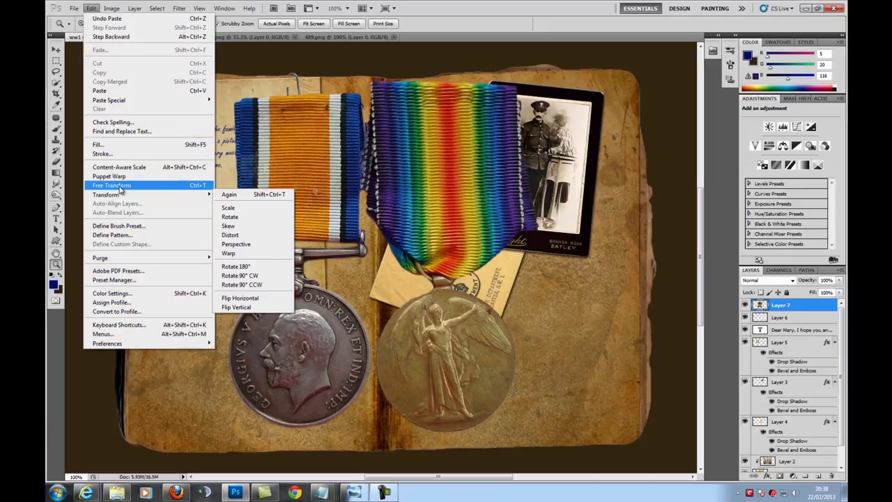
click(230, 207)
drag(539, 79, 332, 256)
drag(360, 440, 359, 429)
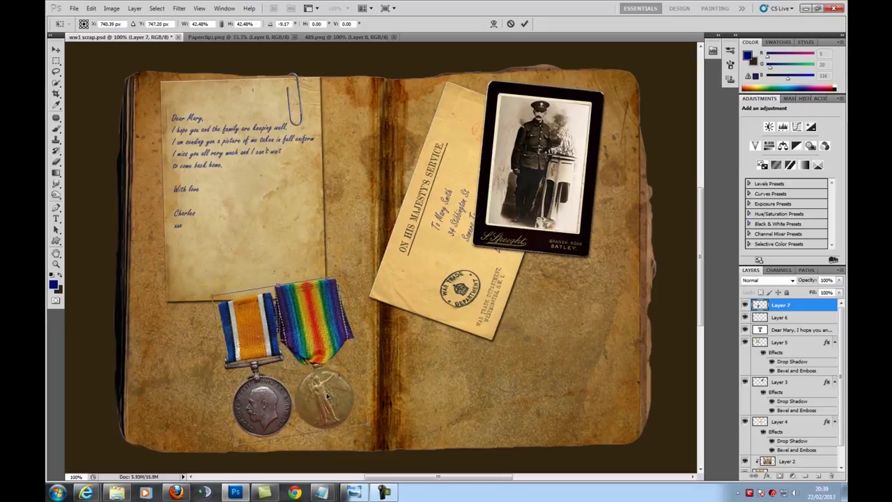
drag(312, 374, 316, 358)
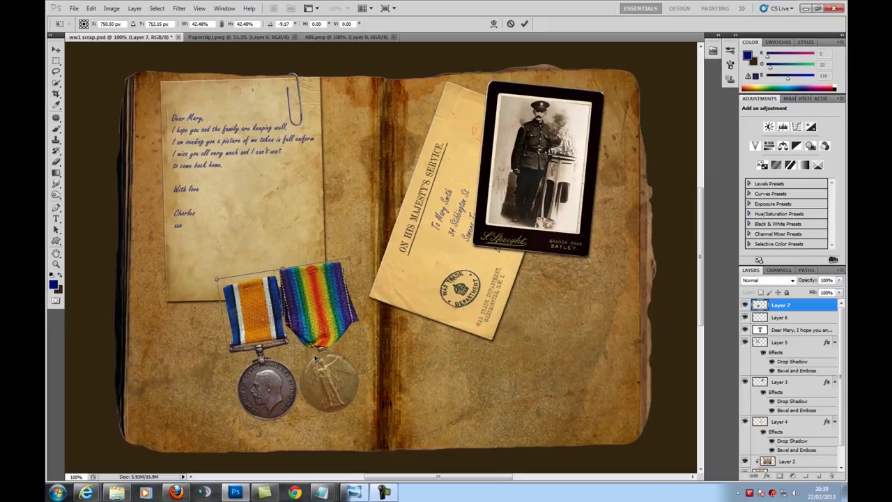
drag(315, 357, 312, 357)
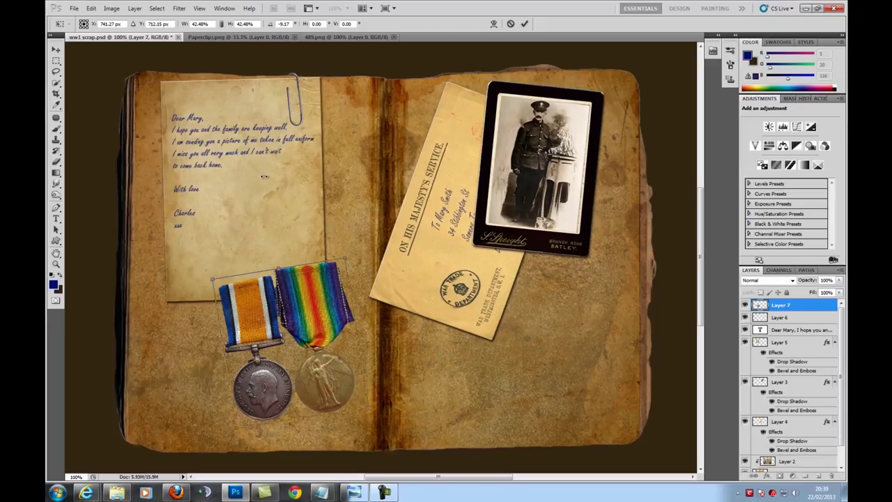
click(524, 24)
key(z)
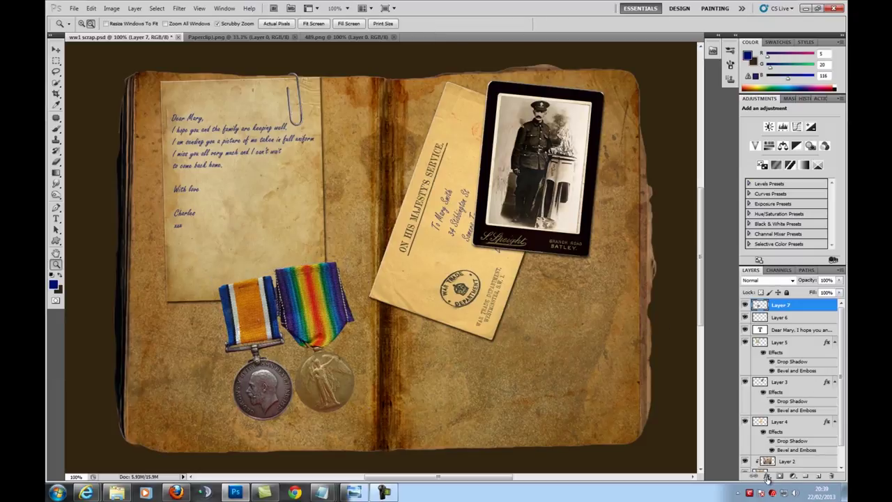
Copy the letter paper's layer style from Layer 5 and paste it onto the medals layer, Layer 7
click(829, 346)
right_click(829, 346)
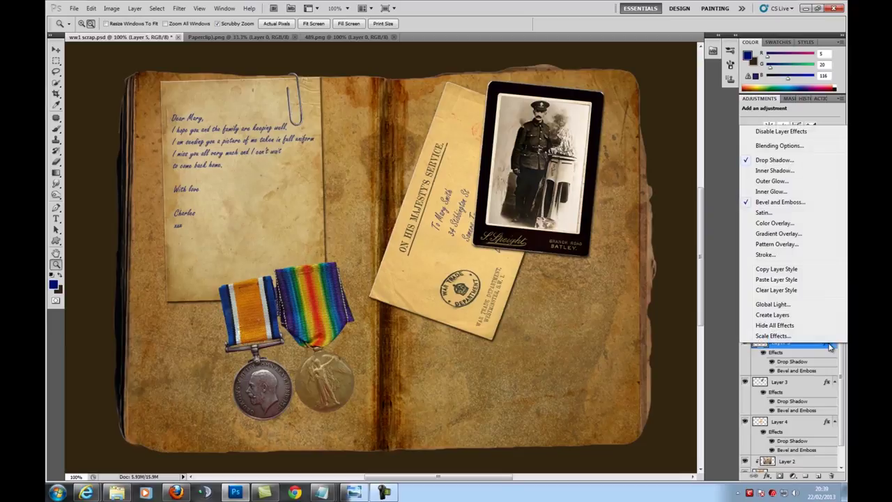
click(792, 270)
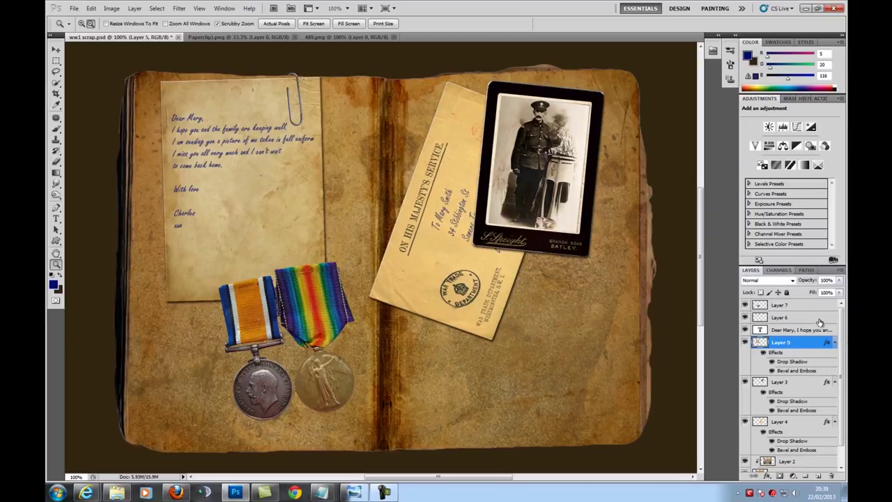
click(828, 311)
right_click(827, 311)
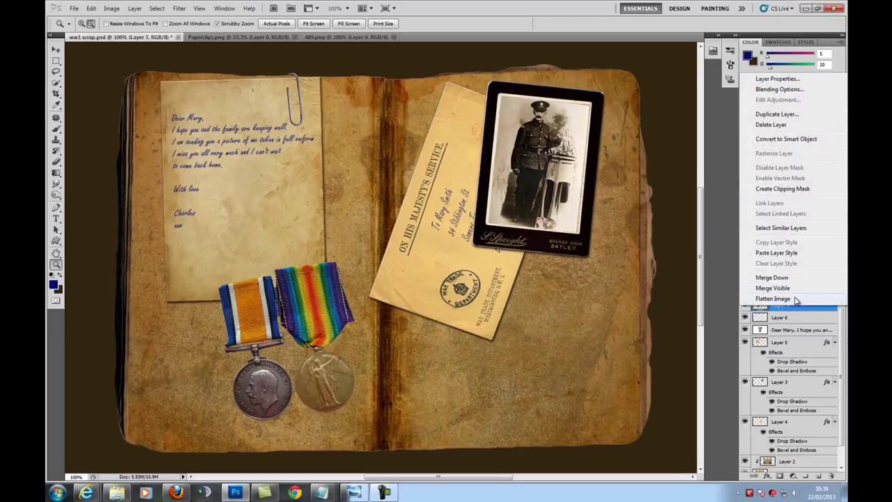
click(777, 252)
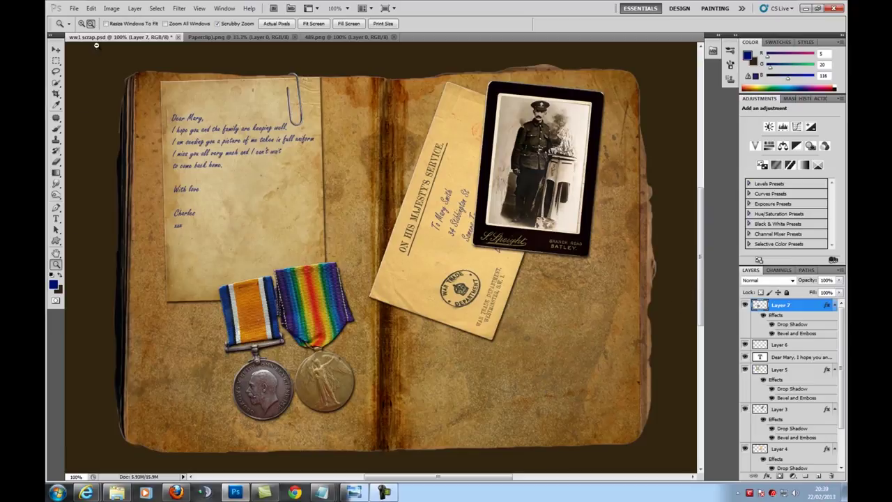
Open woodfloor.jpg, copy the whole image and paste it into ww1 scrap.psd as a new layer
click(405, 232)
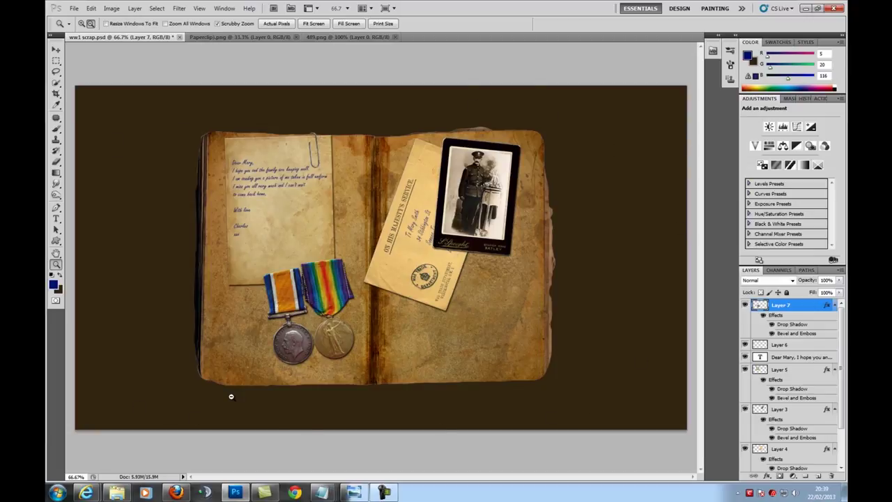
click(75, 10)
click(82, 28)
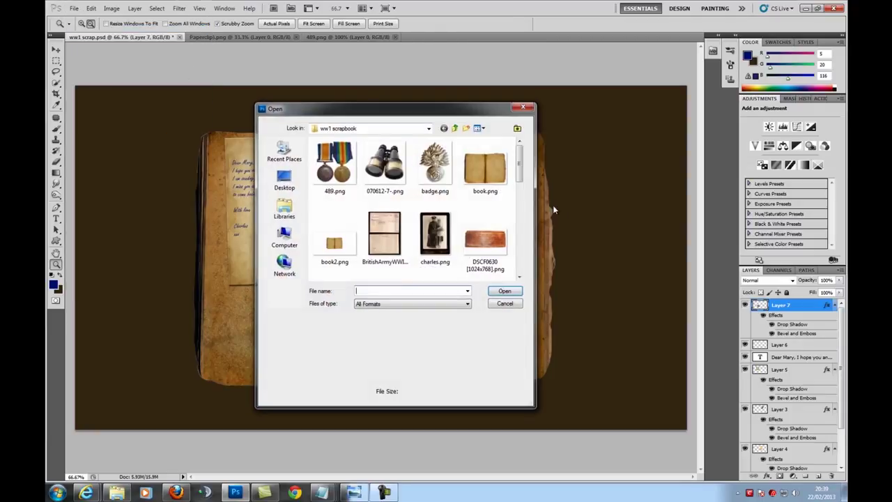
drag(518, 164, 508, 265)
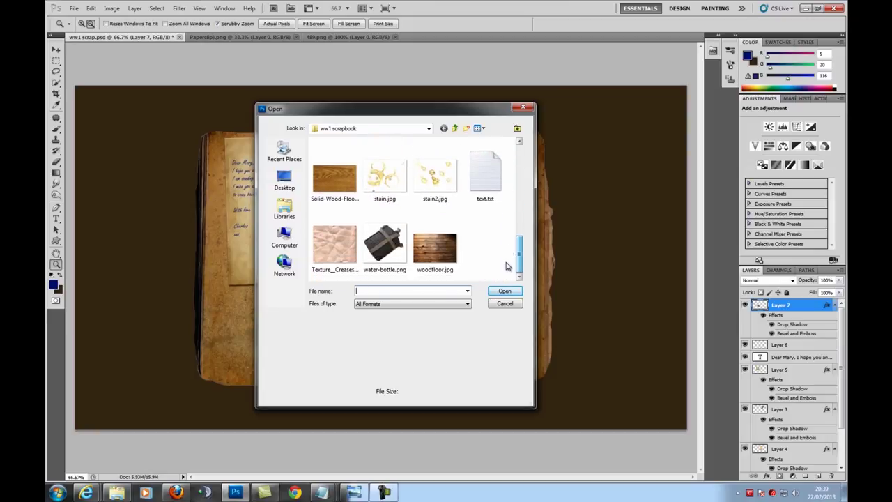
click(435, 250)
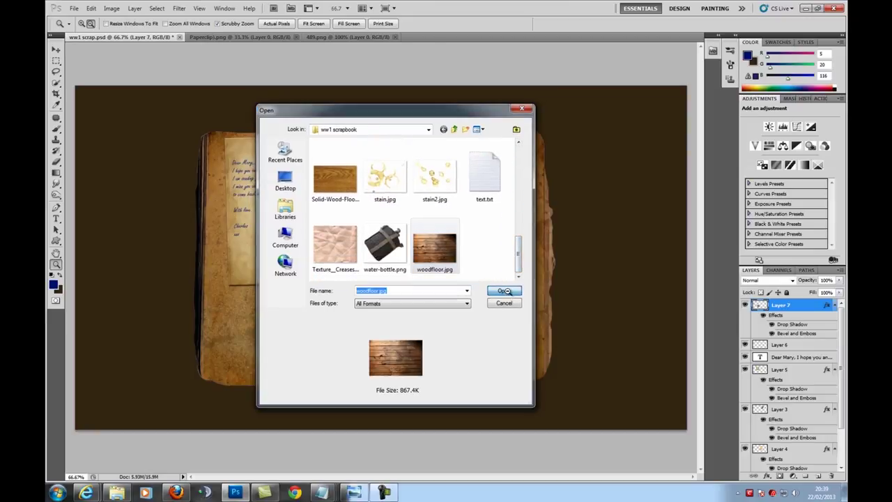
click(504, 291)
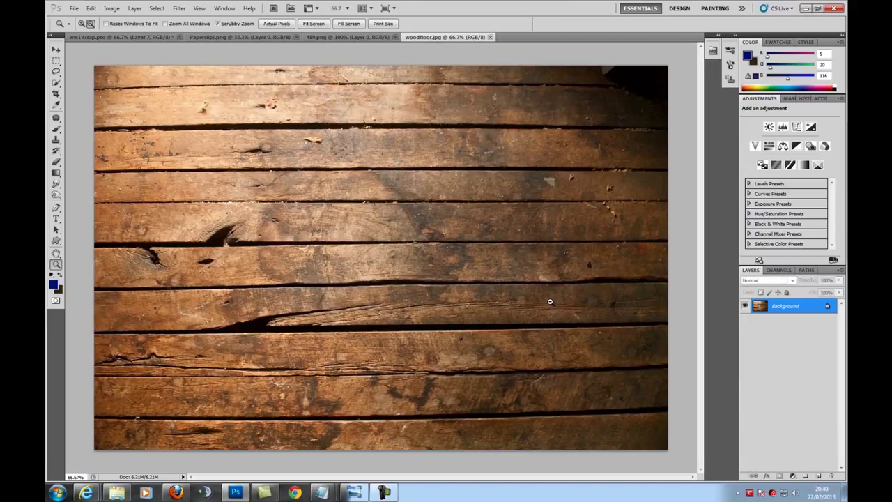
key(ctrl+a)
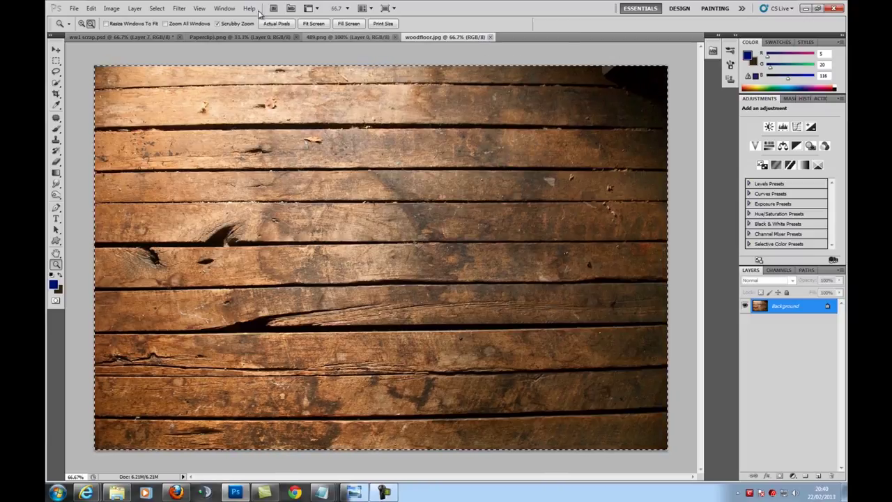
click(126, 36)
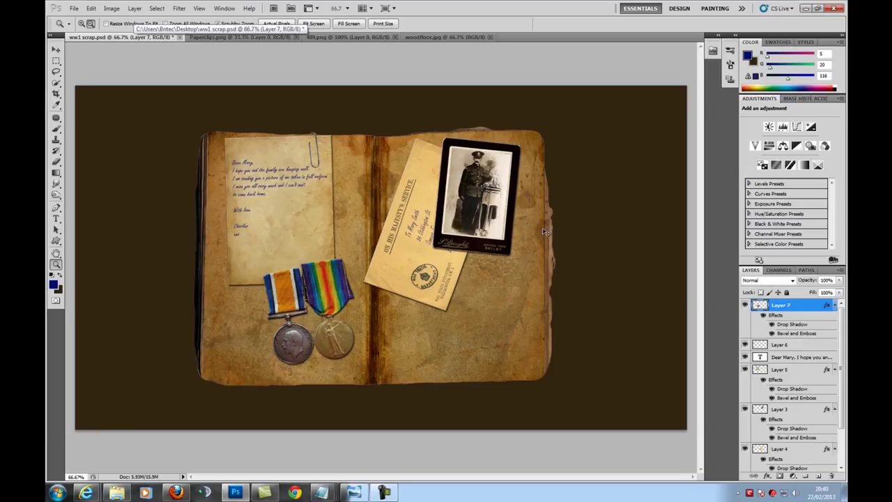
key(ctrl+v)
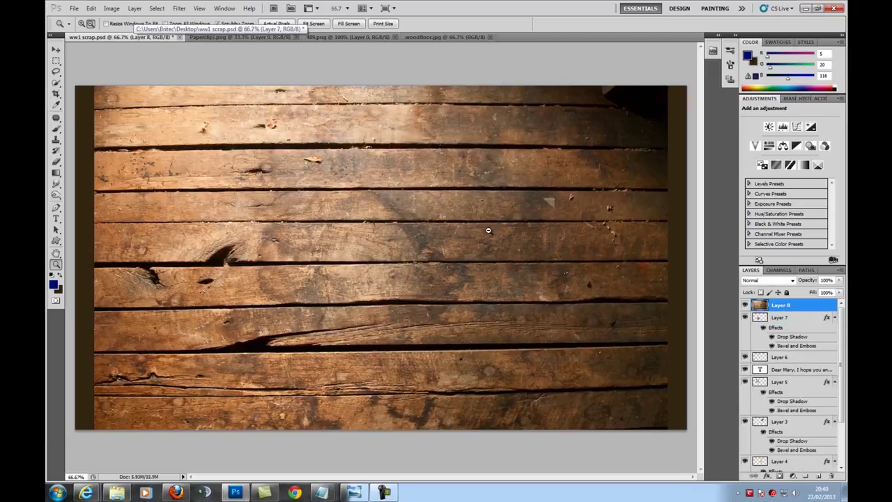
Align the wood floor with the canvas's left edge and scale it proportionally to about 106.60% so it covers the canvas
click(55, 50)
drag(312, 186, 293, 185)
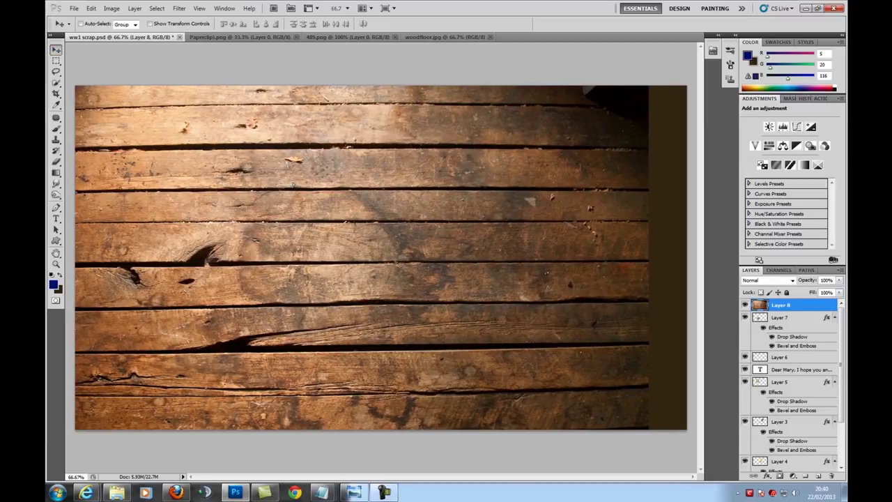
click(91, 8)
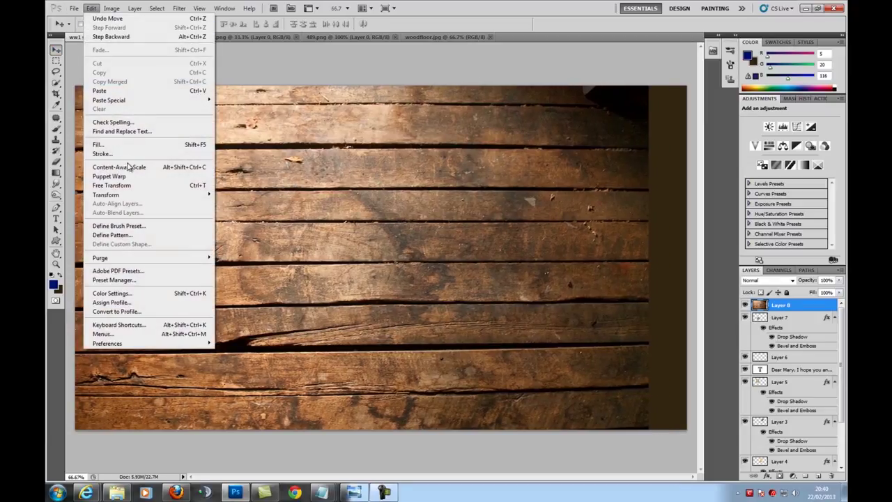
click(126, 186)
drag(648, 87, 688, 60)
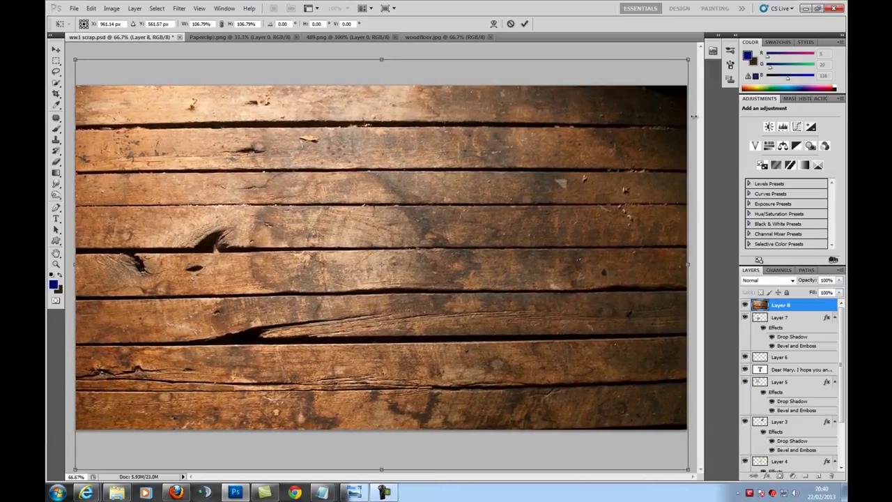
drag(688, 471, 688, 473)
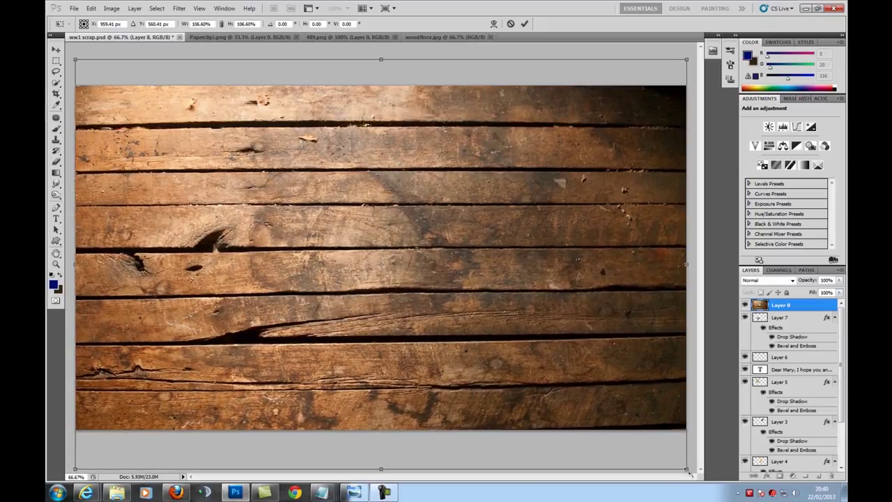
click(525, 24)
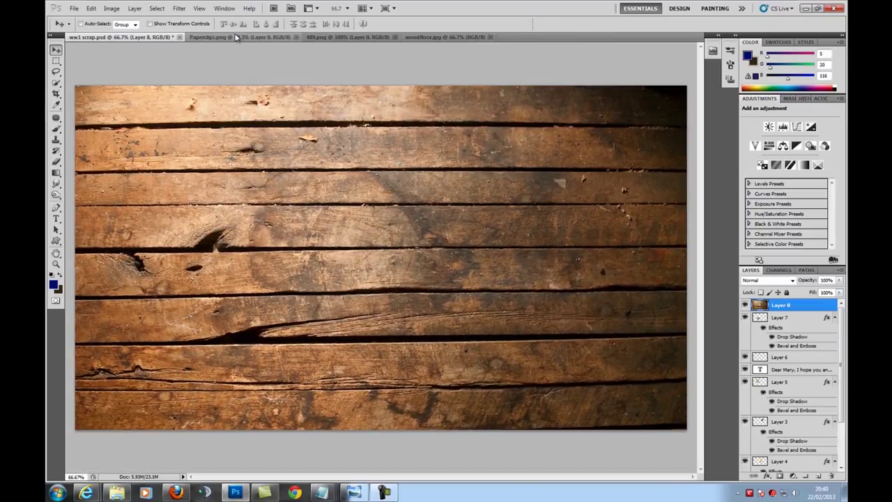
Close the woodfloor.jpg, 489.png and paperclip source documents, keeping ww1 scrap.psd open
click(441, 37)
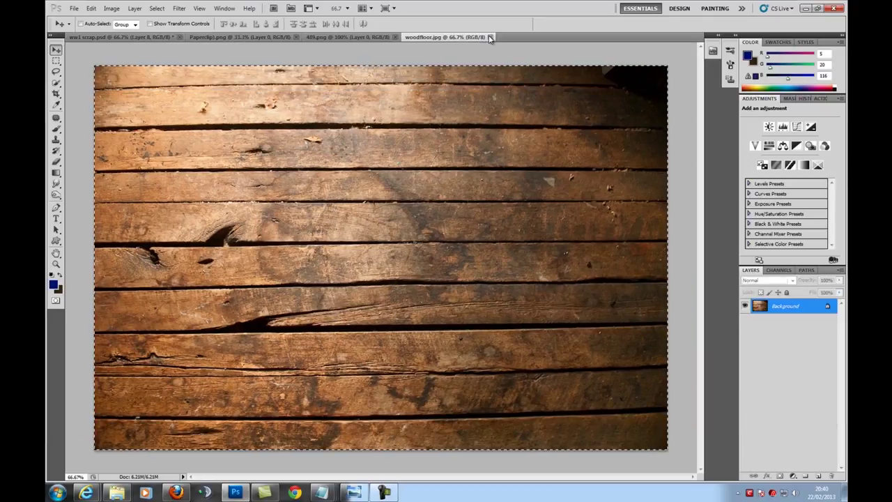
click(491, 37)
click(370, 37)
click(395, 37)
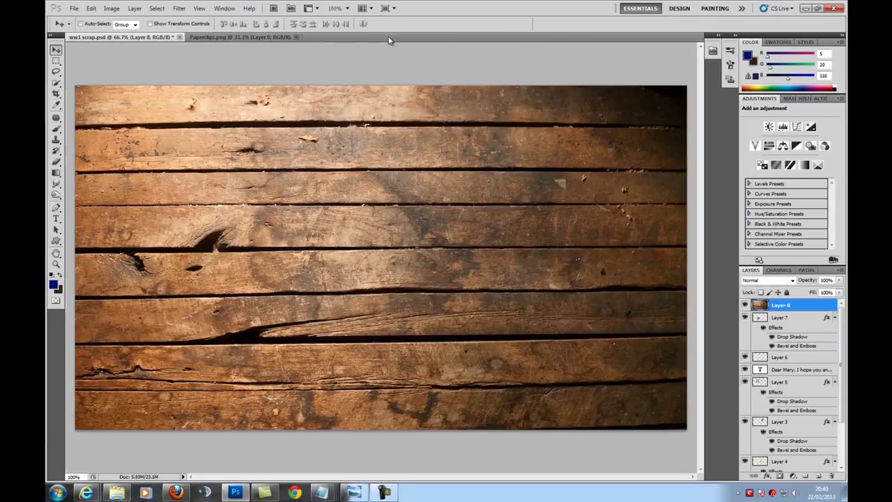
click(292, 37)
click(297, 38)
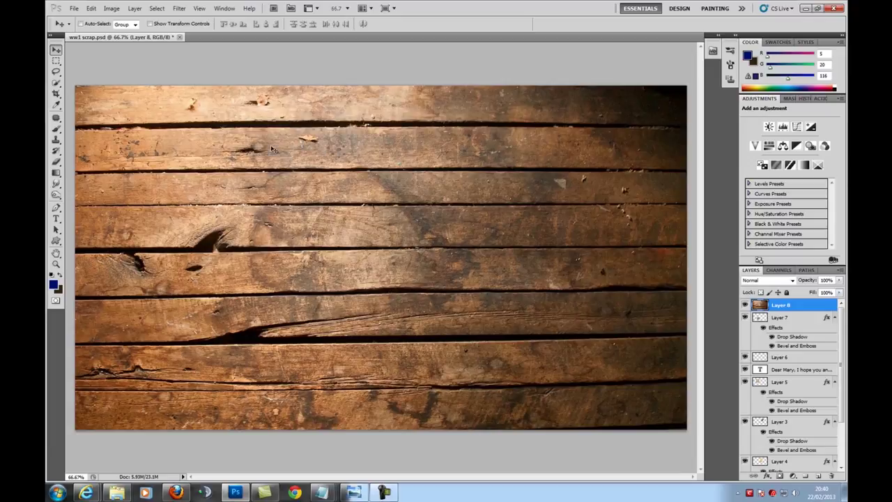
Move the wood floor layer down the layer stack to sit directly beneath the book in Layer 1, above Background
scroll(844, 370, down, 3)
scroll(844, 370, up, 3)
drag(789, 308, 802, 456)
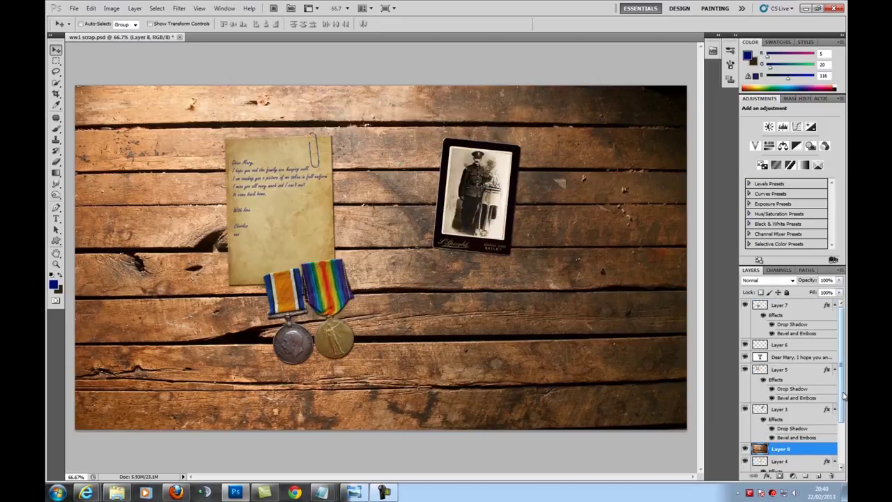
scroll(843, 394, down, 3)
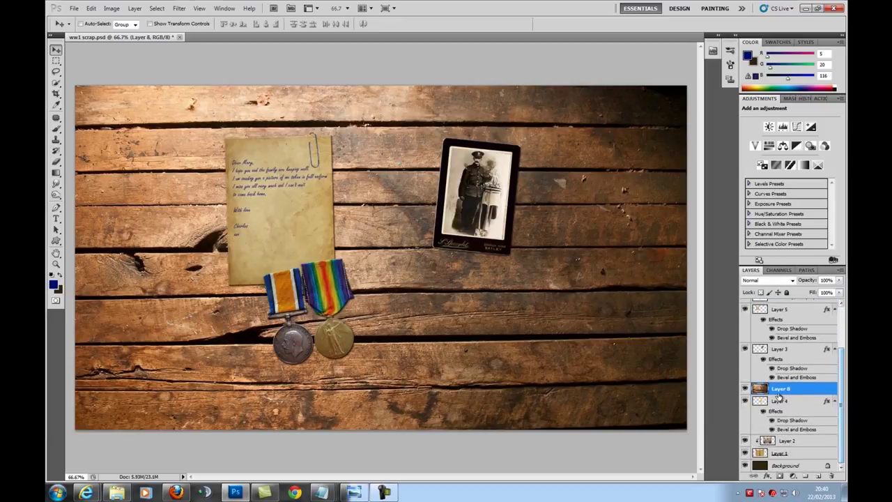
drag(776, 390, 795, 457)
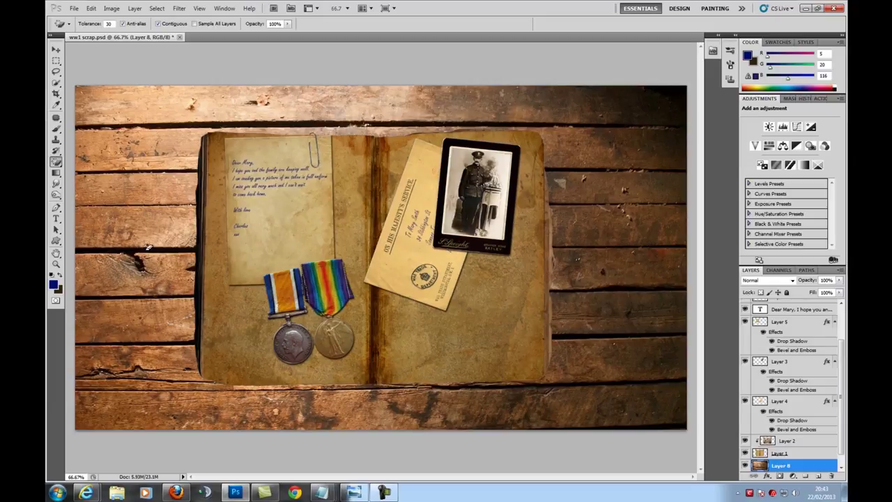
Open mappaper.png from the ww1 scrapbook folder
click(74, 8)
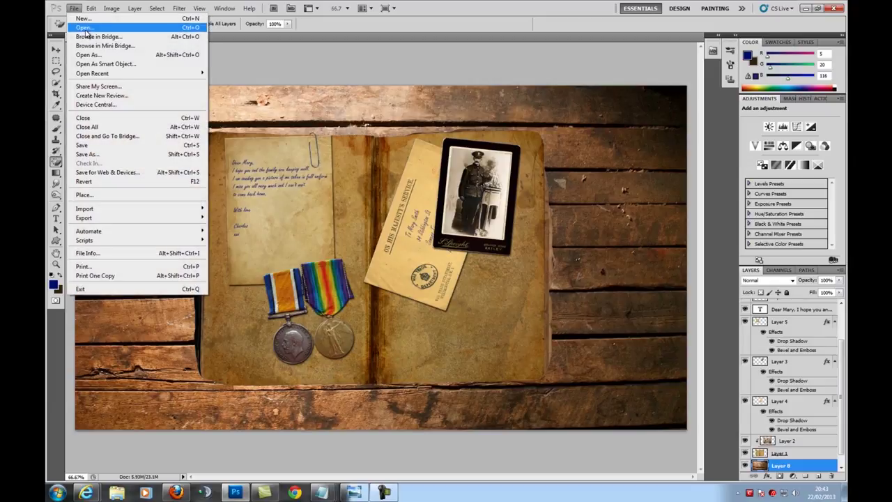
click(85, 29)
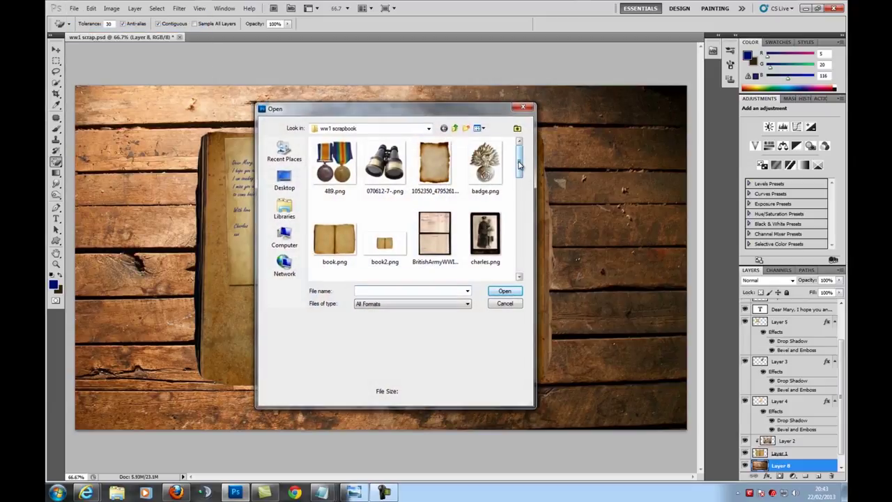
click(449, 168)
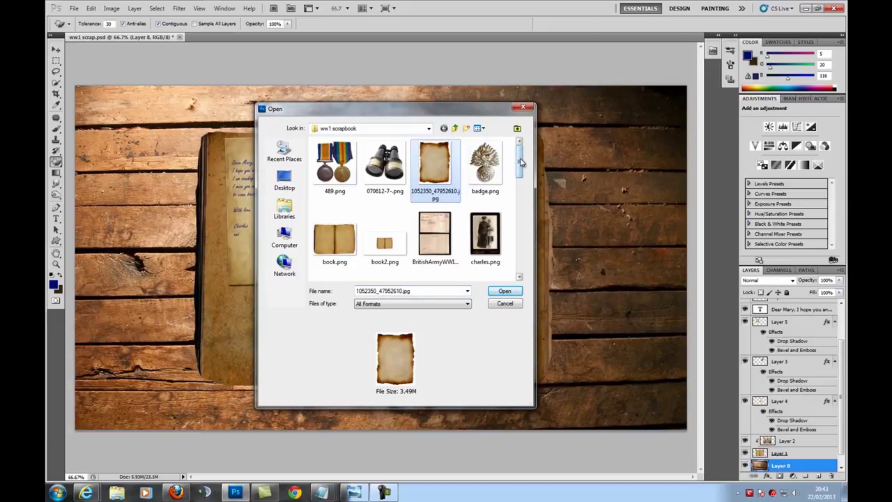
drag(521, 163, 520, 197)
click(482, 227)
click(503, 295)
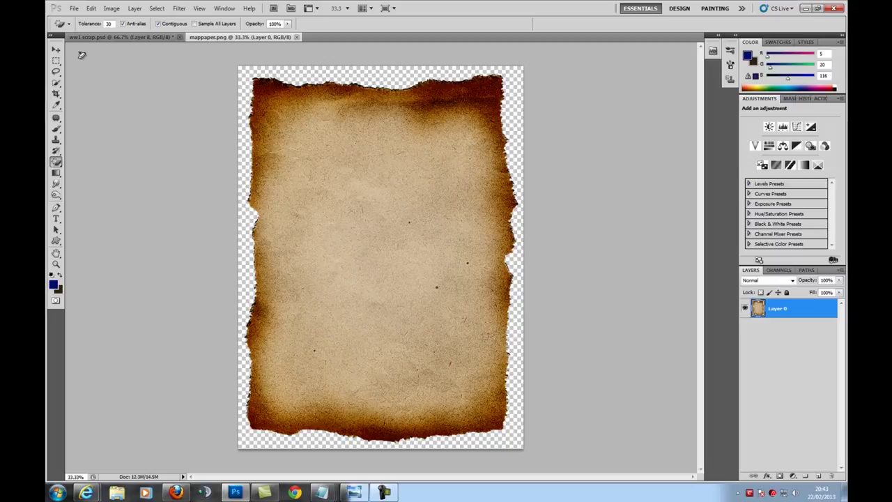
Open map.gif from the ww1 scrapbook folder
click(72, 9)
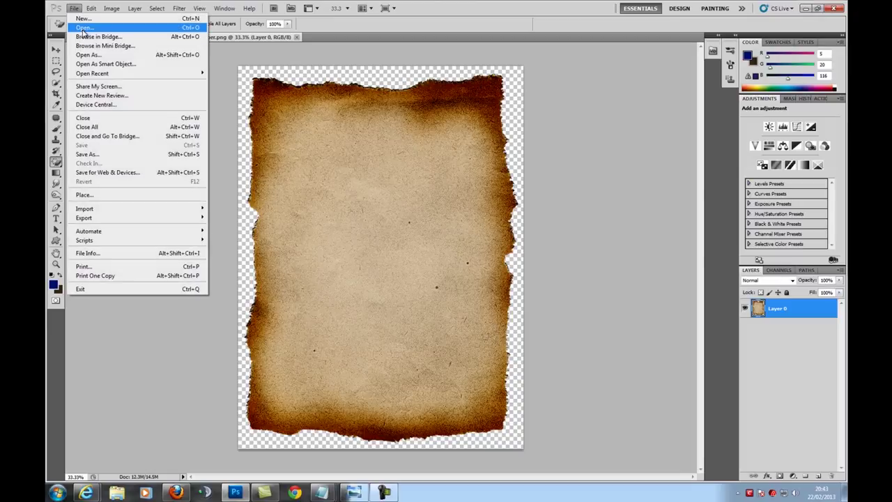
click(90, 33)
drag(518, 157, 519, 201)
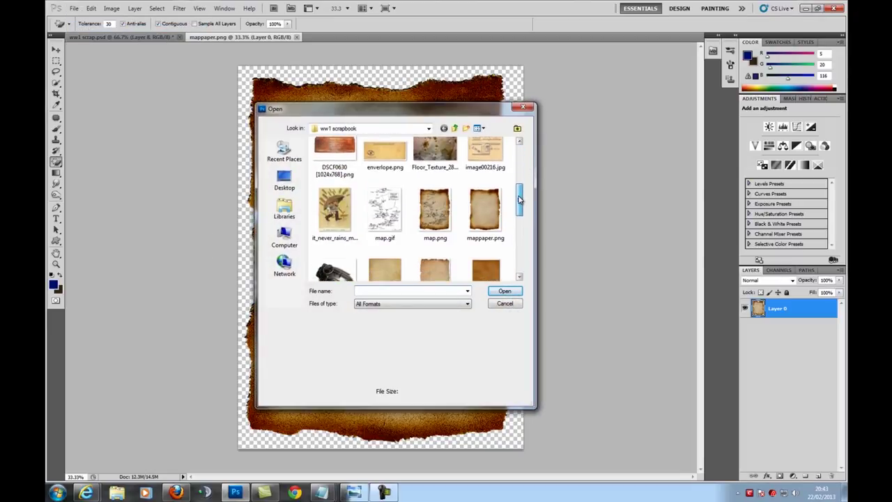
click(382, 213)
click(505, 292)
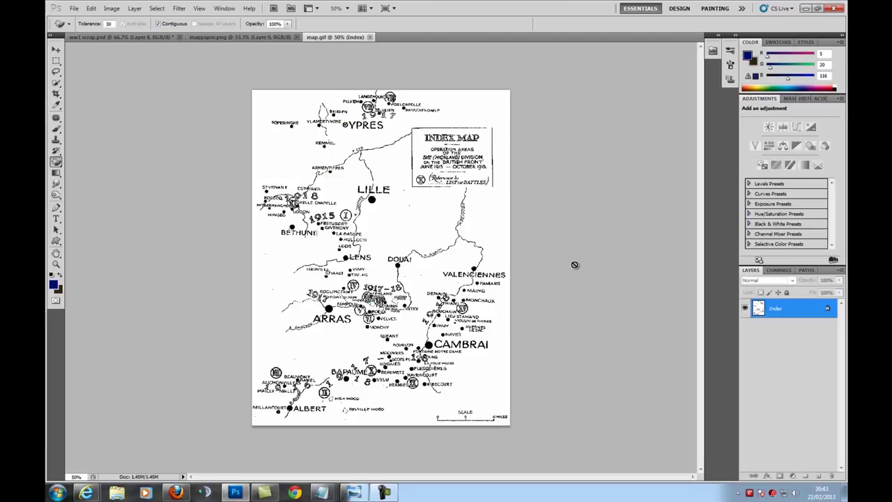
Copy the whole map.gif image and paste it into mappaper.png as a new layer above the burnt paper
key(ctrl+a)
click(139, 39)
click(217, 40)
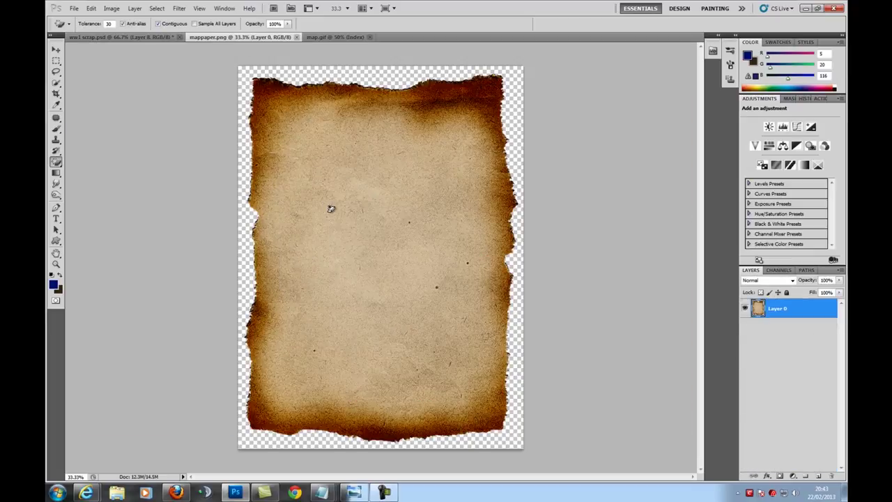
key(ctrl+v)
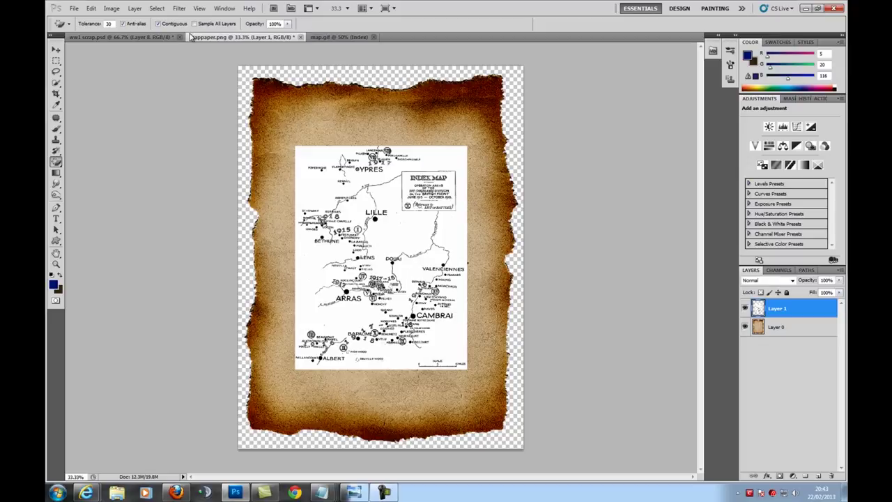
Scale the pasted map proportionally to about 149.87% and place it over the middle of the burnt paper
click(91, 8)
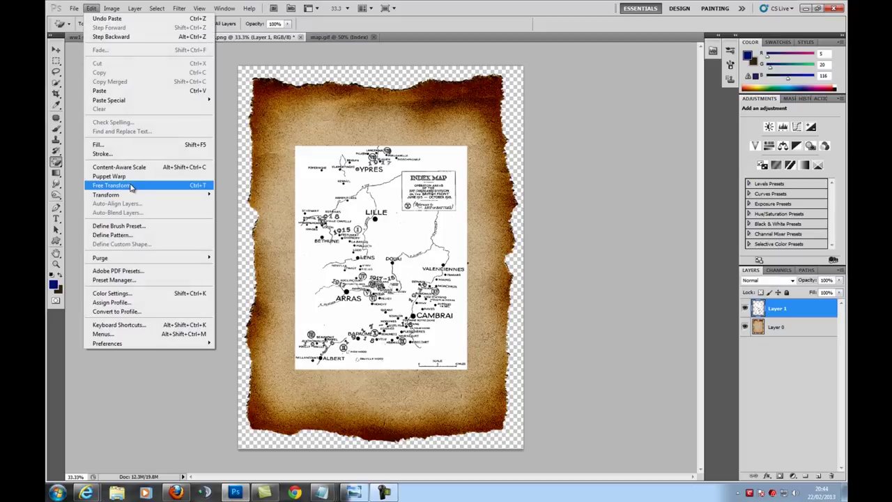
click(134, 186)
drag(467, 146, 512, 90)
drag(296, 372, 254, 426)
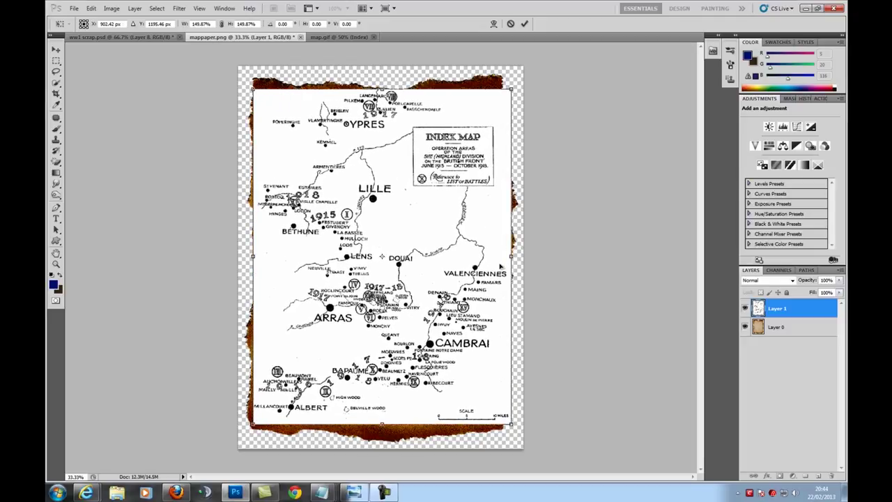
drag(441, 157, 438, 159)
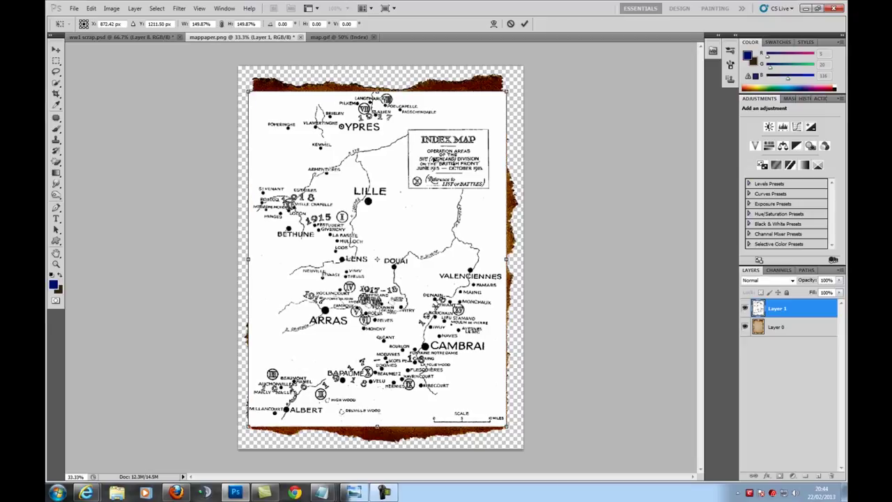
Reduce the map's scale to about 139.71% to fit inside the paper's edges, using 71% layer opacity as a guide and restoring it to 100%
click(839, 281)
drag(836, 291, 826, 293)
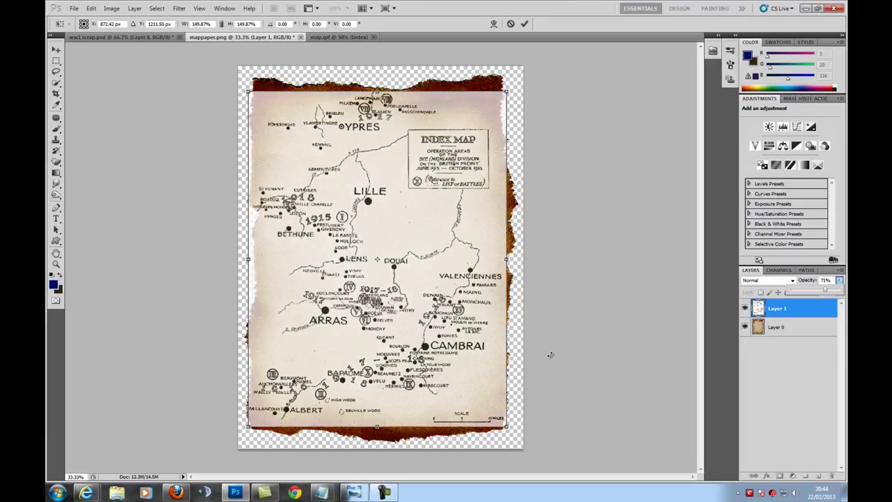
drag(507, 431, 502, 422)
drag(248, 423, 254, 414)
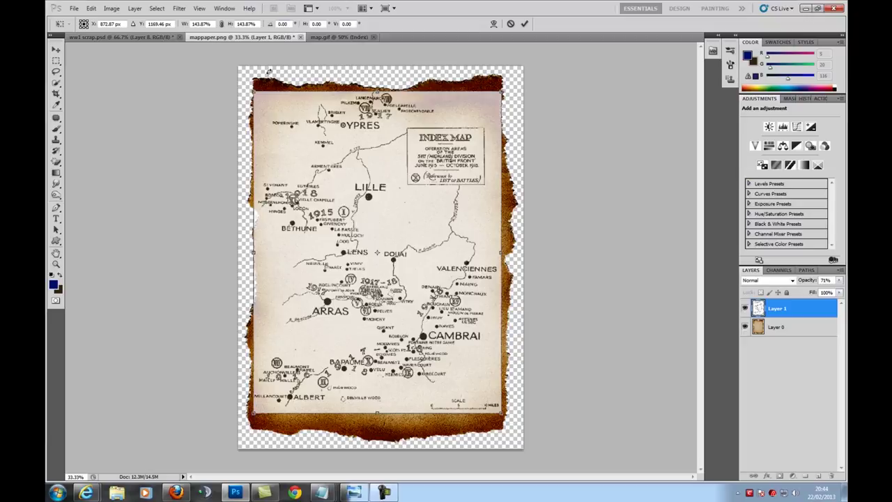
drag(254, 92, 262, 96)
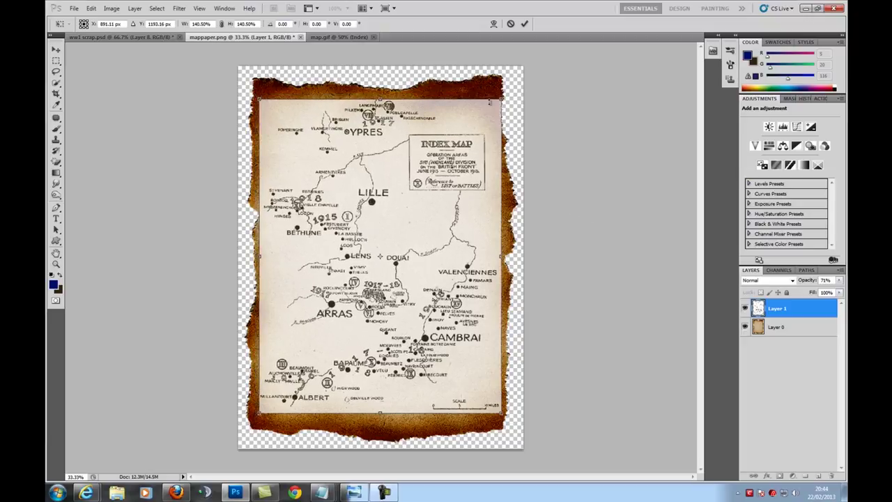
drag(502, 99, 500, 103)
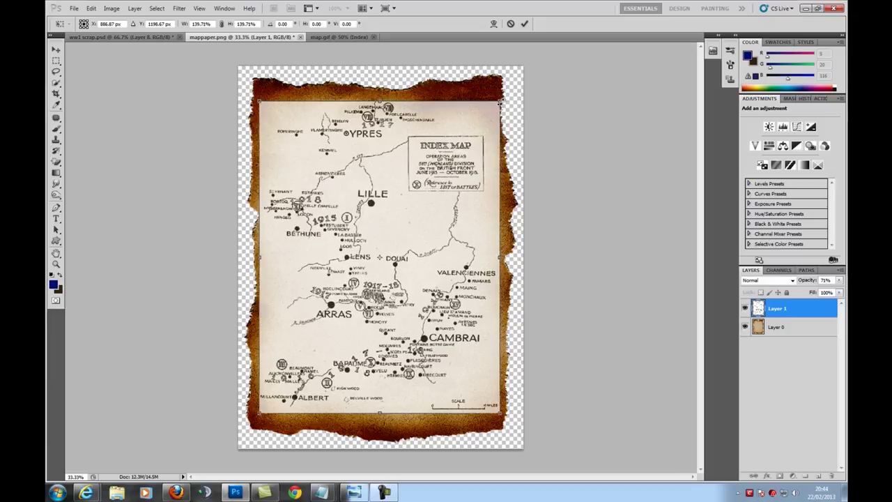
click(525, 25)
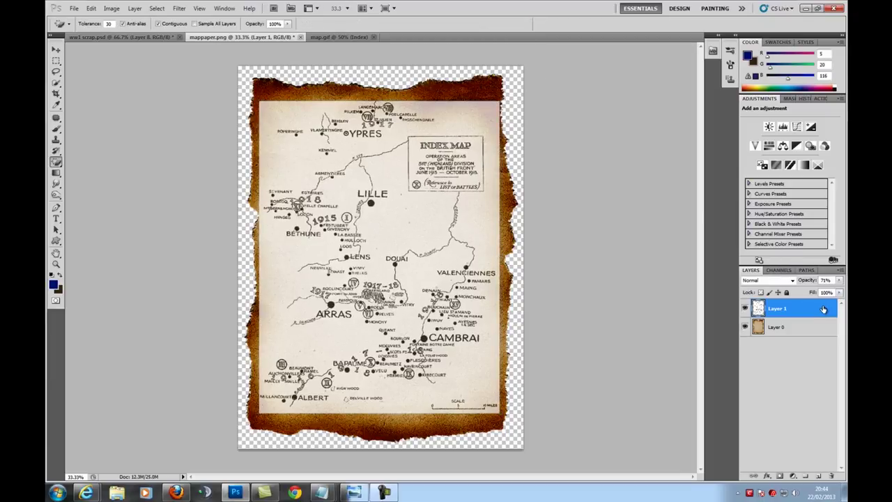
click(839, 280)
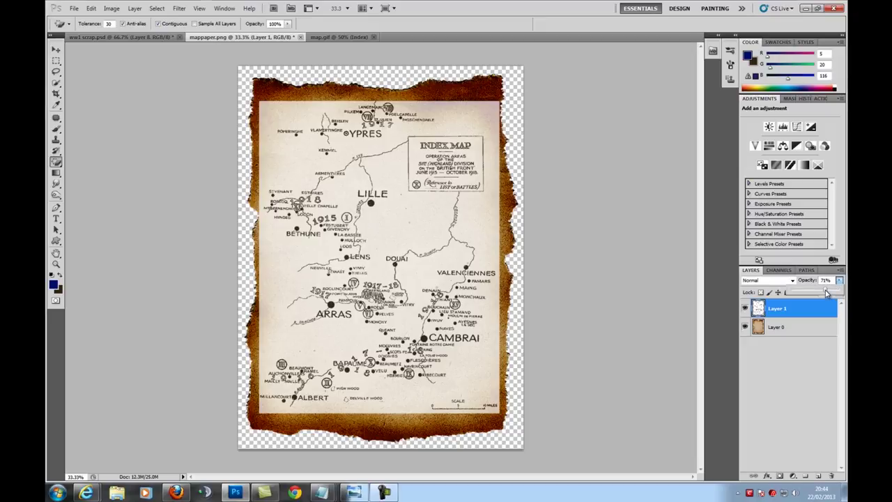
drag(827, 293, 845, 293)
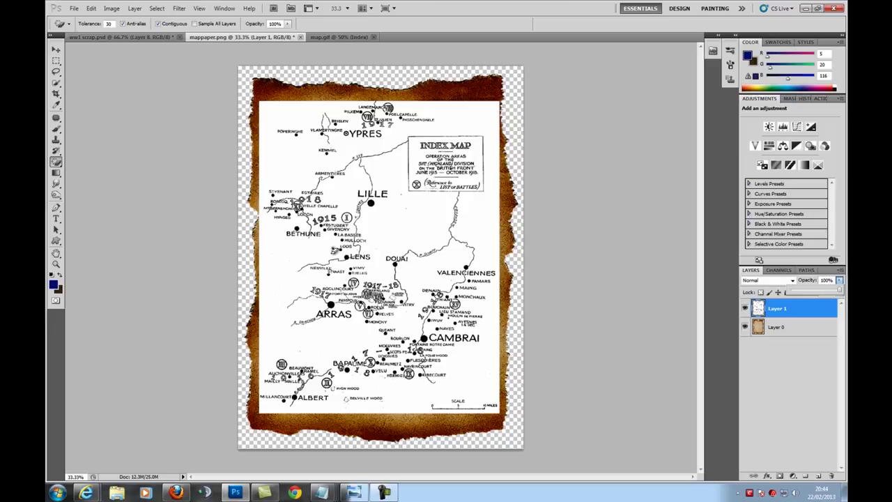
Sample the map's white background and paint over the entire INDEX MAP title box with the Brush tool
click(55, 105)
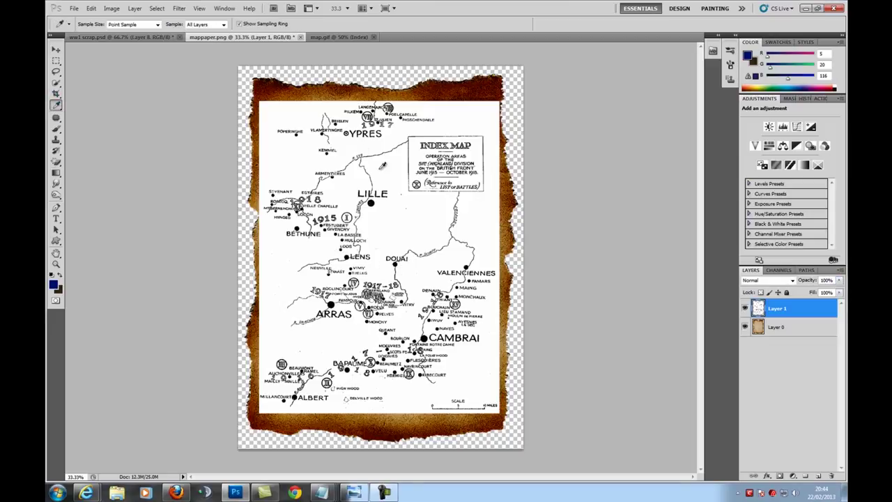
click(390, 169)
click(56, 128)
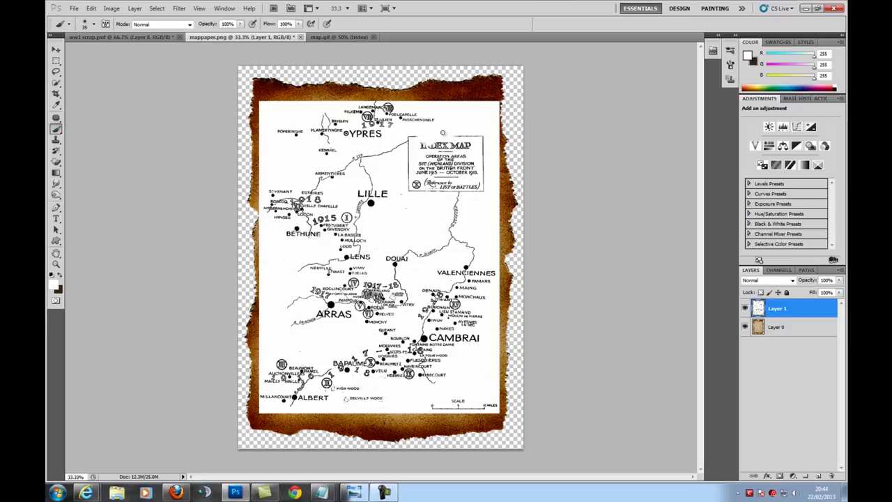
mouse_move(449, 133)
mouse_down()
mouse_move(482, 139)
mouse_move(487, 188)
mouse_move(482, 174)
mouse_move(466, 186)
mouse_move(465, 156)
mouse_move(483, 185)
mouse_move(466, 178)
mouse_move(456, 139)
mouse_move(438, 147)
mouse_move(413, 135)
mouse_move(412, 200)
mouse_move(430, 188)
mouse_move(420, 189)
mouse_move(475, 187)
mouse_move(430, 183)
mouse_move(456, 161)
mouse_move(427, 145)
mouse_move(424, 133)
mouse_move(439, 174)
mouse_move(429, 171)
mouse_move(453, 135)
mouse_move(454, 165)
mouse_move(460, 176)
mouse_move(465, 170)
mouse_move(458, 137)
mouse_up()
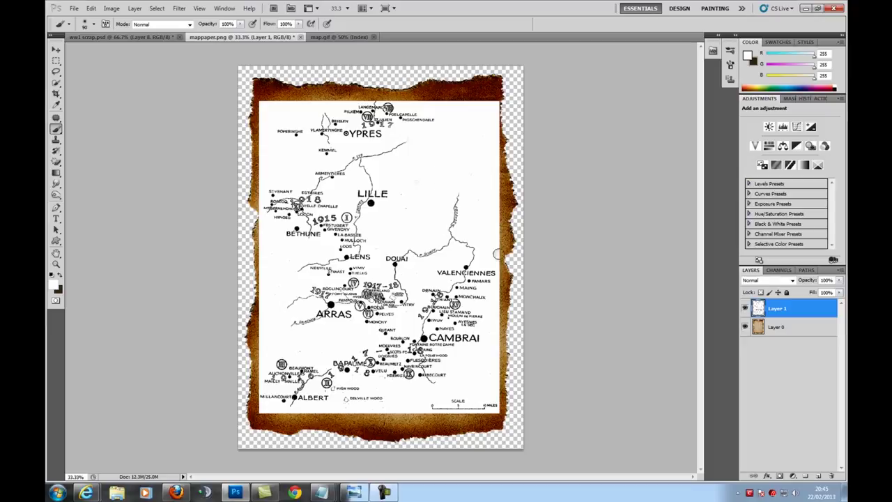
Set the map layer's blend mode to Multiply and flatten the image
click(792, 281)
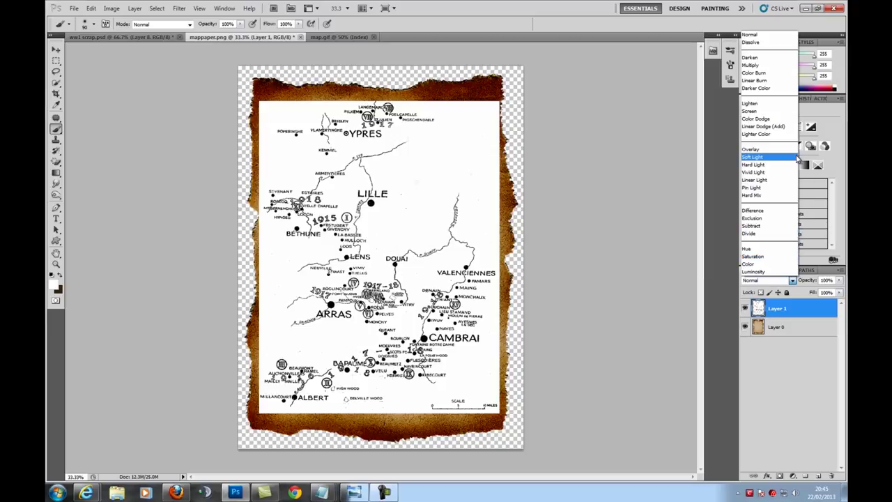
click(765, 67)
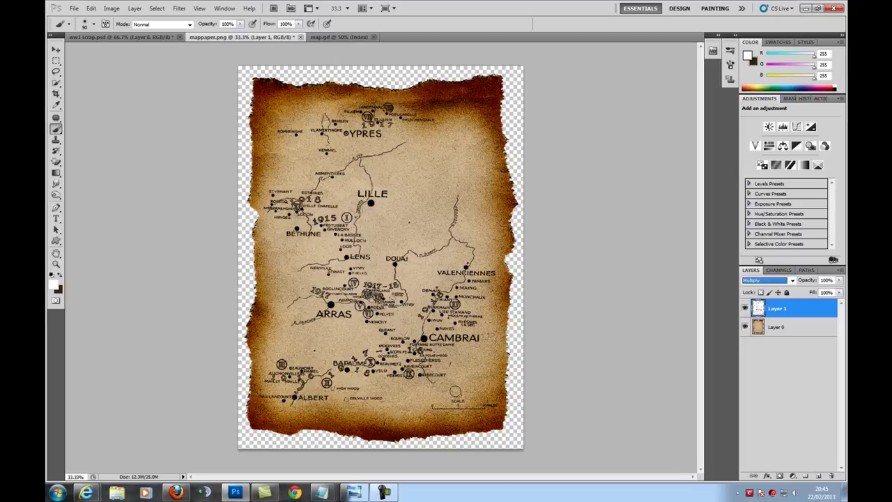
right_click(778, 310)
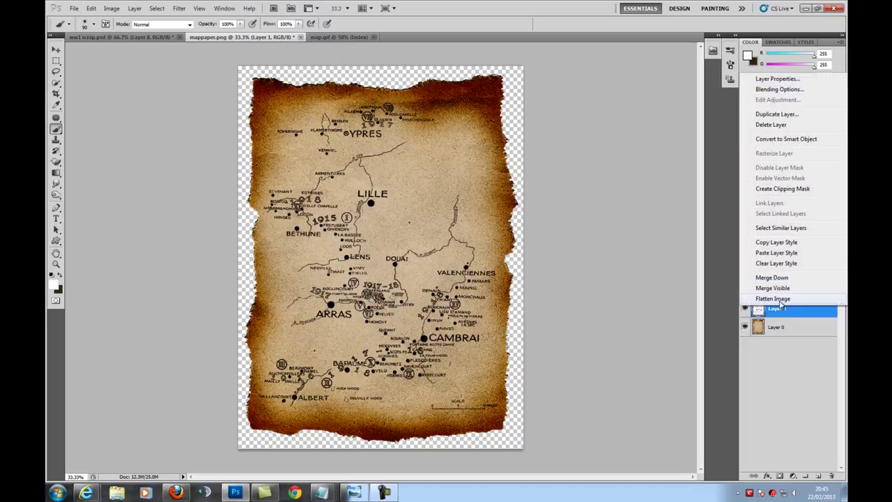
click(782, 298)
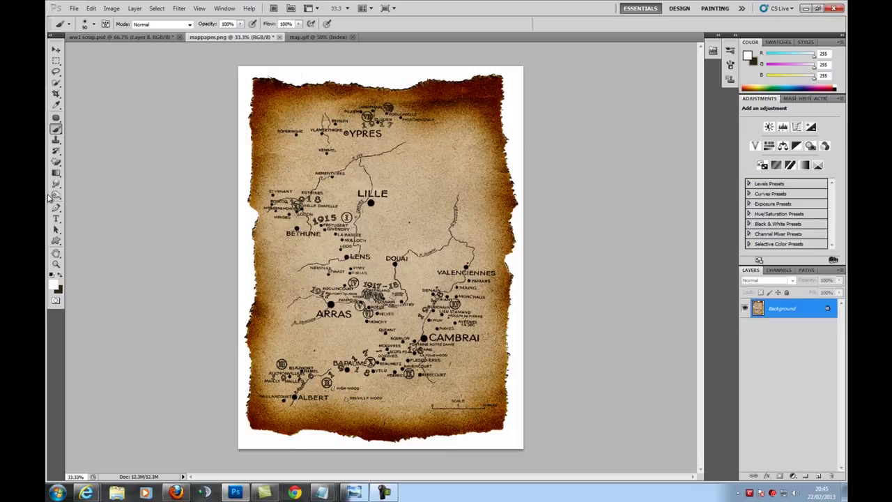
Erase the white surround with the Magic Eraser, then copy the burnt-paper map into ww1 scrap.psd as a new layer beneath the book
click(56, 162)
click(244, 227)
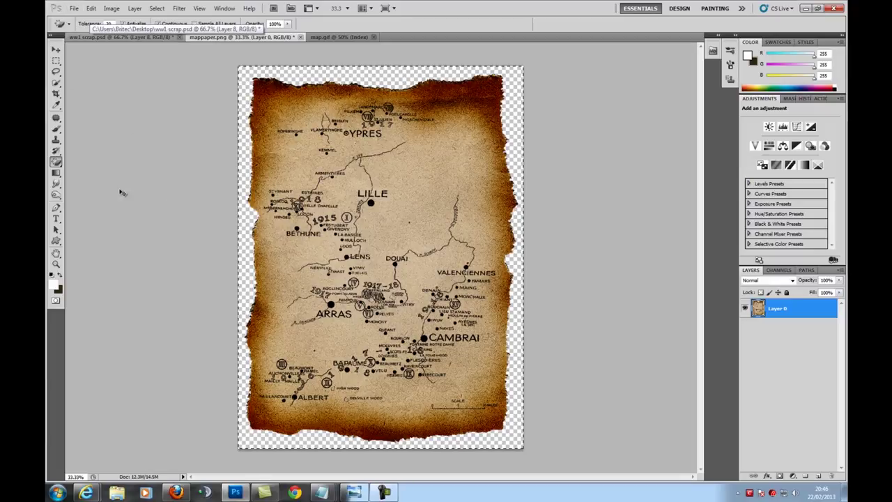
click(105, 38)
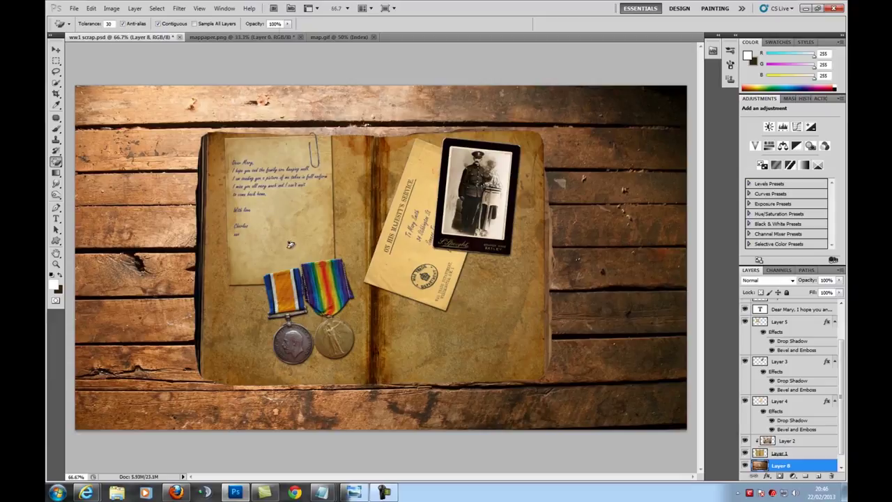
key(ctrl+v)
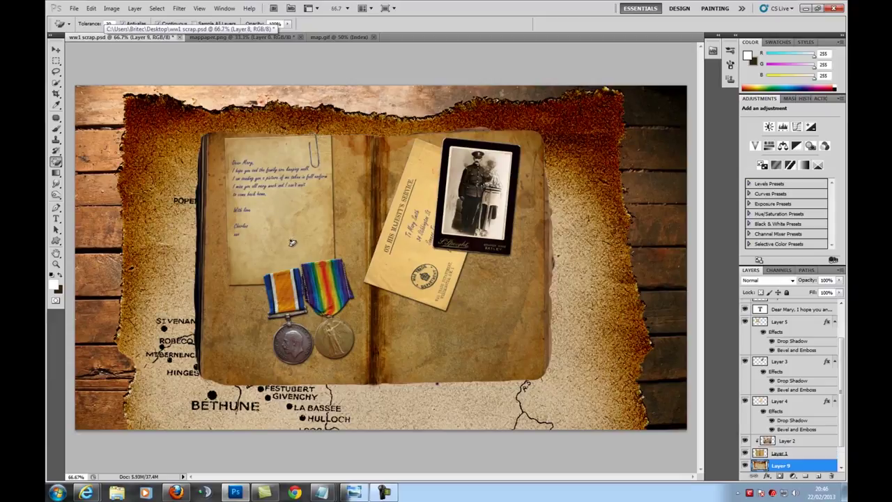
Scale the map layer proportionally to about 64.33% and move it behind the book's left page at the canvas's left edge
click(92, 8)
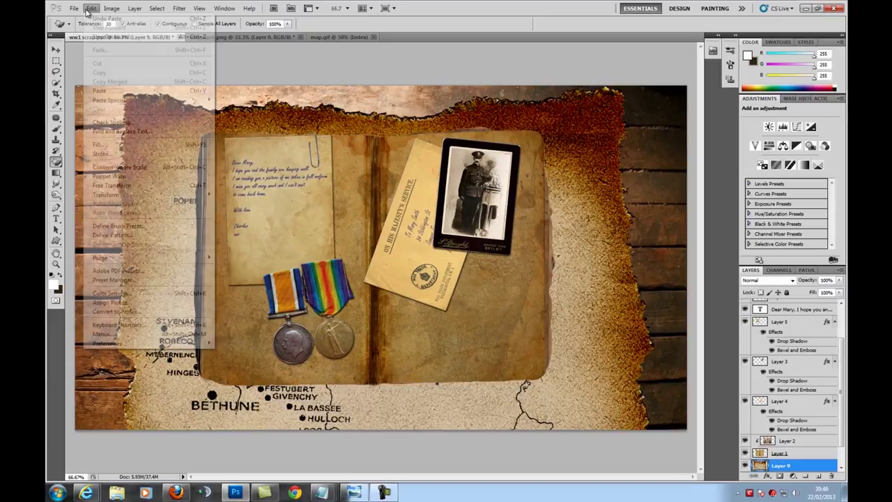
click(118, 184)
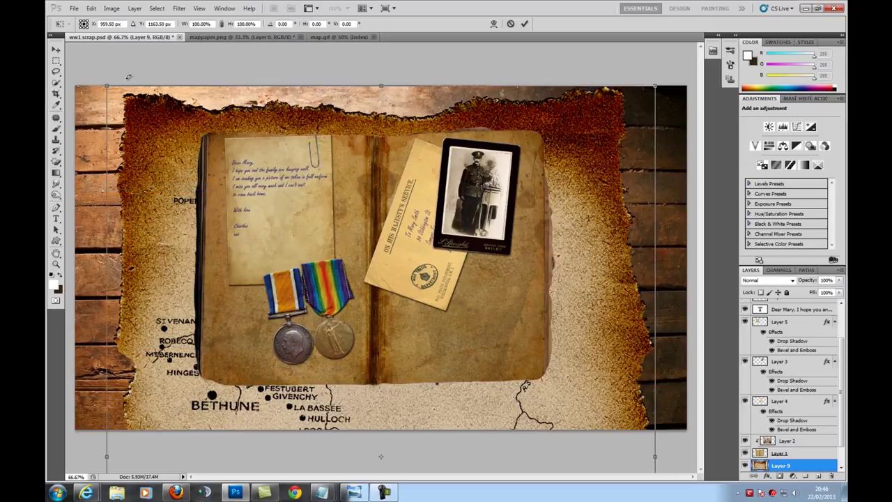
drag(106, 86, 309, 358)
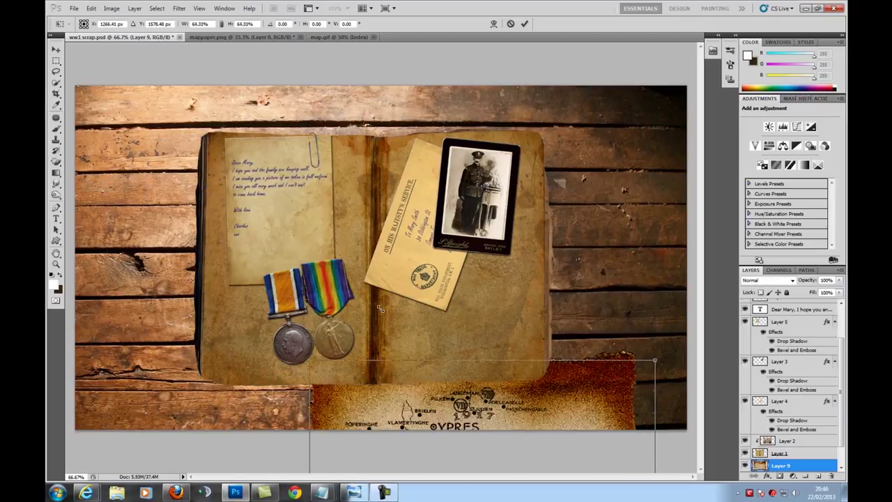
drag(403, 398, 153, 68)
click(525, 23)
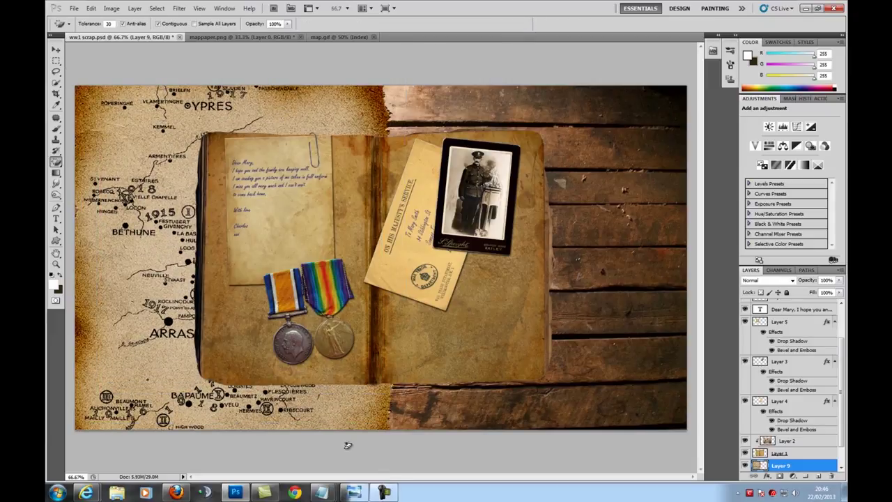
Scale the burnt map layer to 87.79%, rotate it 18.38° clockwise and shift it behind the book's left page
click(90, 9)
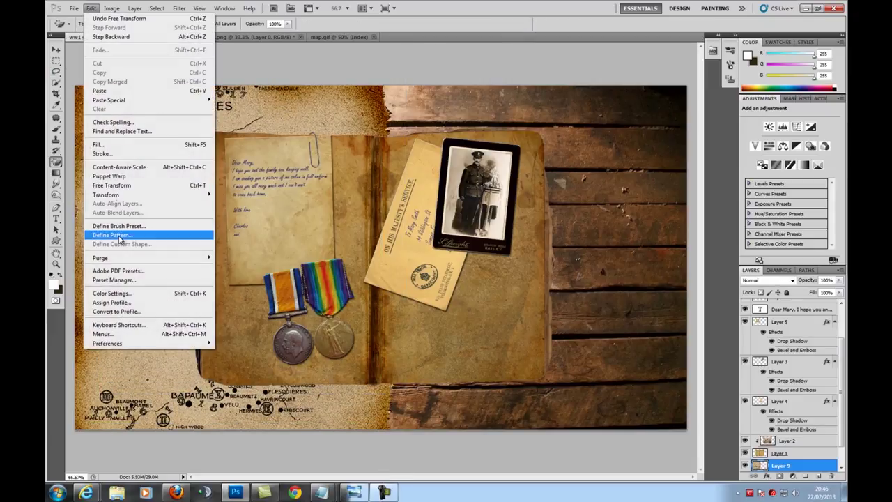
click(111, 185)
drag(403, 55, 360, 108)
drag(164, 258, 207, 191)
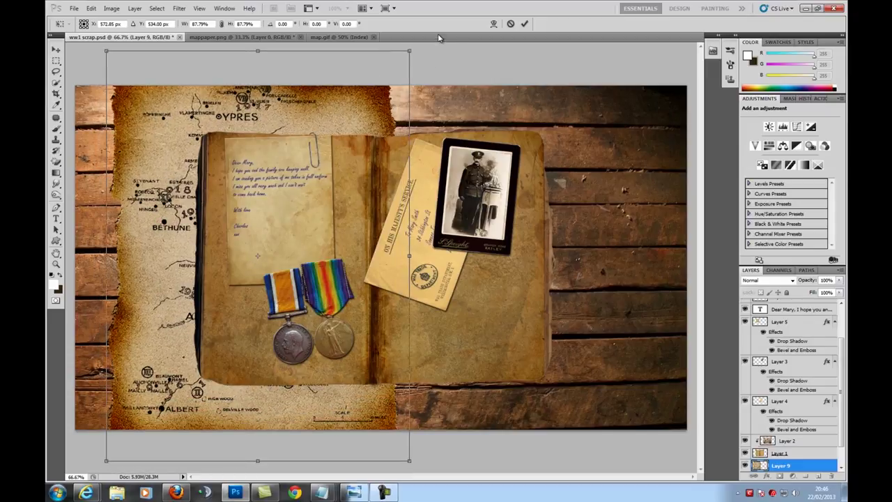
drag(426, 48, 457, 130)
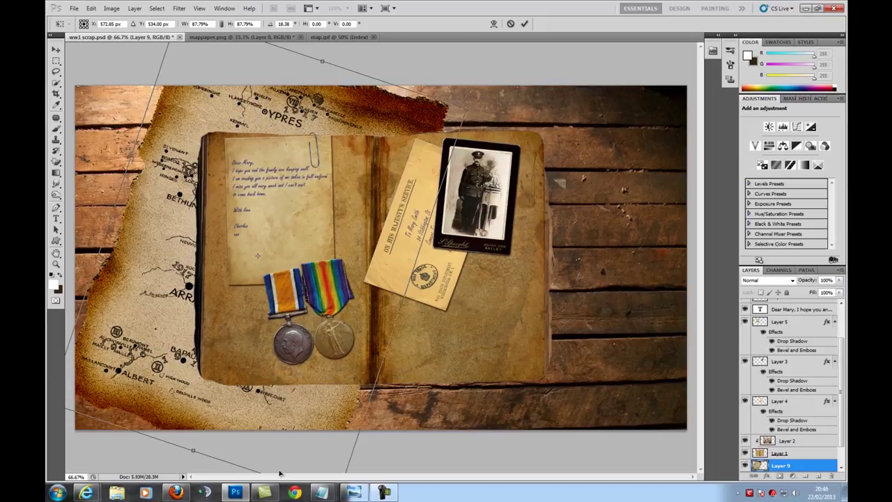
drag(283, 414, 245, 417)
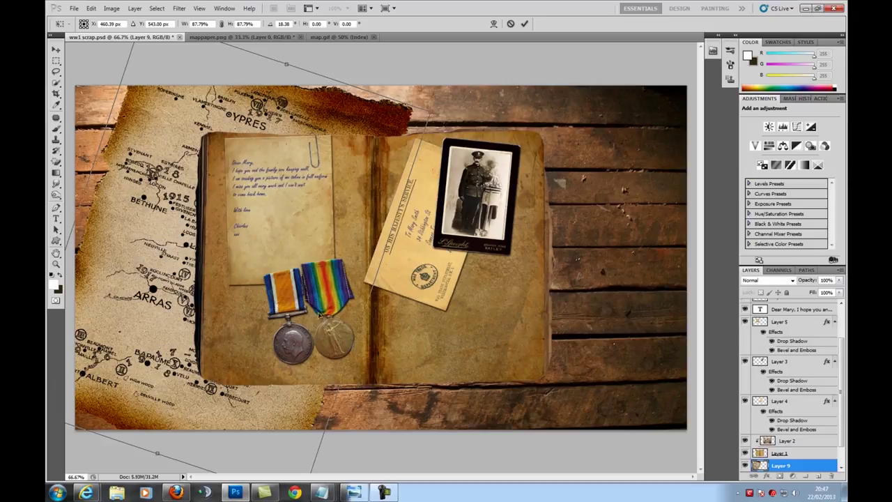
click(526, 24)
key(e)
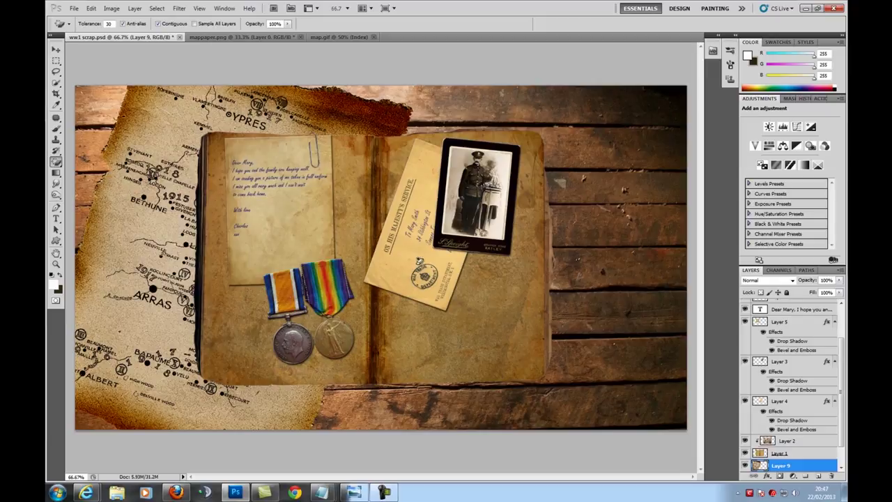
Open badge.png from the ww1 scrapbook folder and copy the badge into ww1 scrap.psd as a new layer
click(75, 10)
click(78, 27)
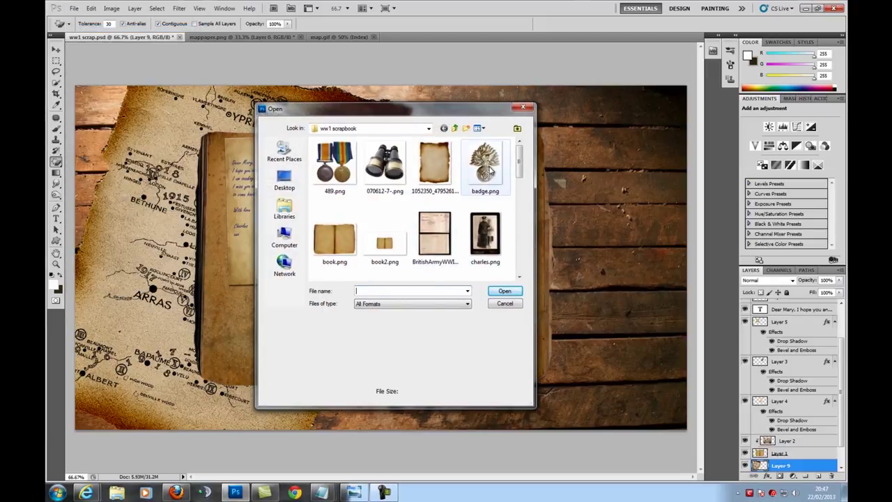
click(492, 171)
click(505, 292)
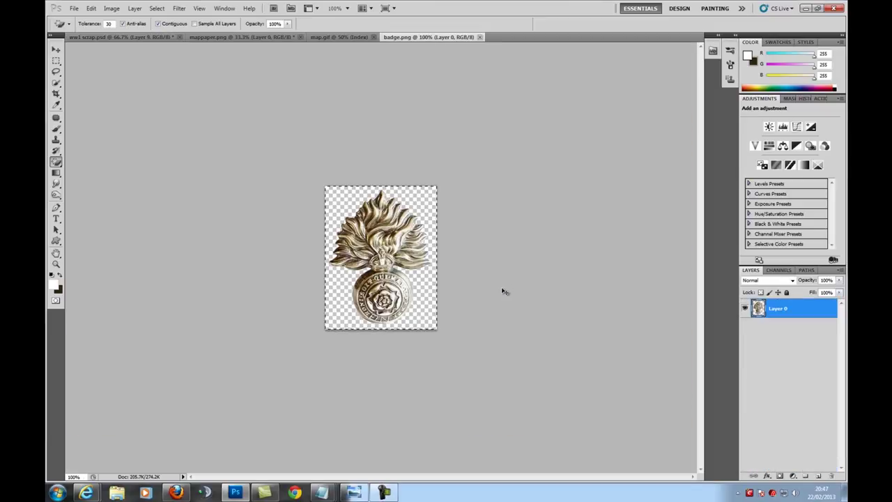
click(111, 37)
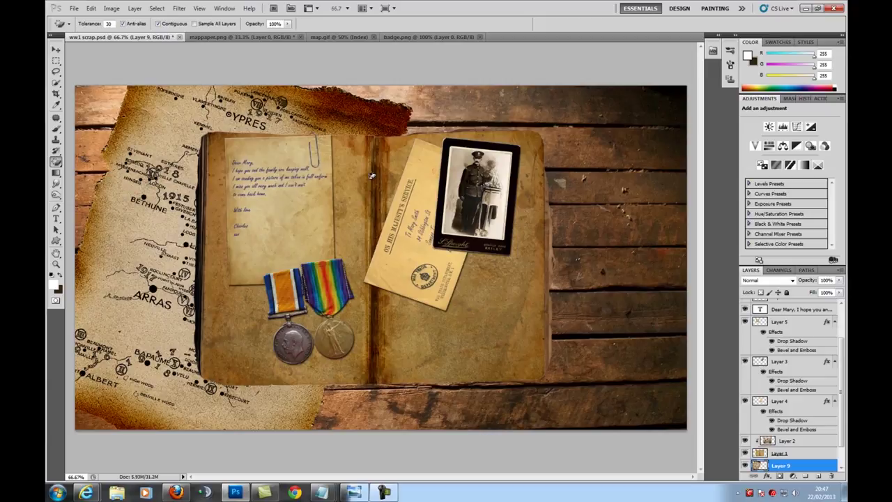
drag(560, 290, 560, 290)
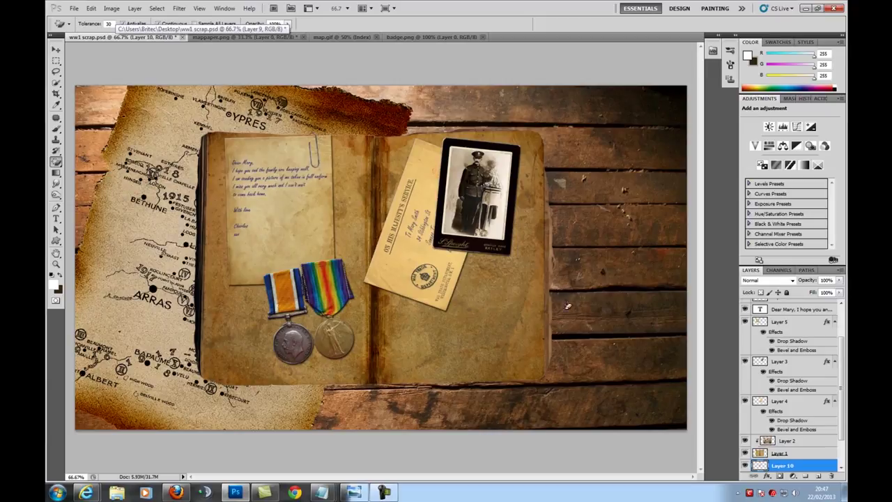
Bring the badge layer to the top of the layer stack and place the badge on the floorboards beside the book's lower right corner
shift+click(779, 451)
drag(779, 452, 771, 450)
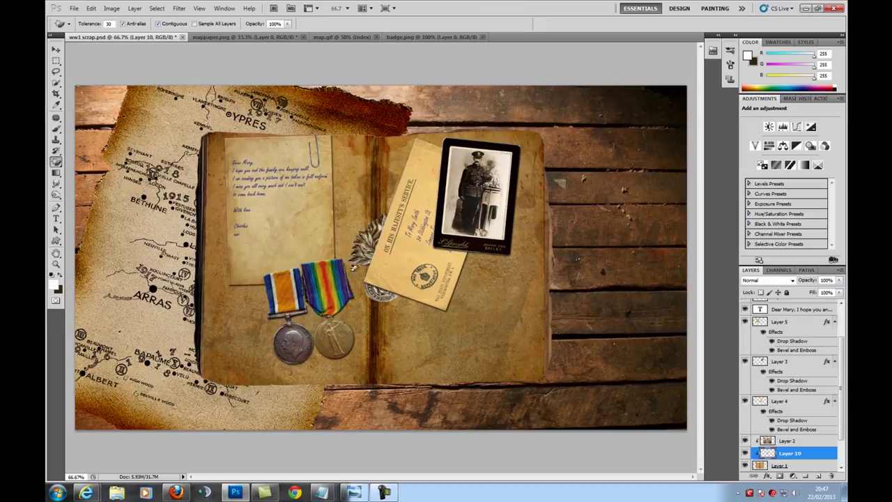
click(56, 50)
drag(377, 248, 540, 332)
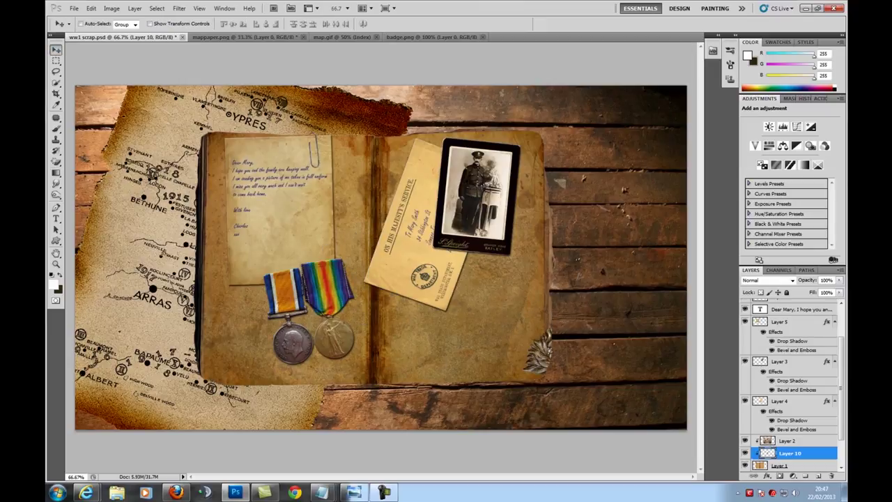
scroll(835, 422, down, 3)
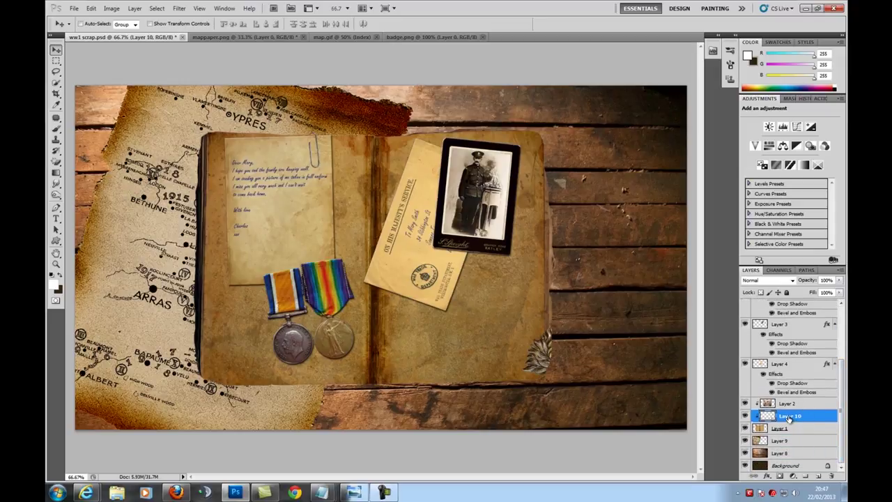
drag(788, 417, 780, 320)
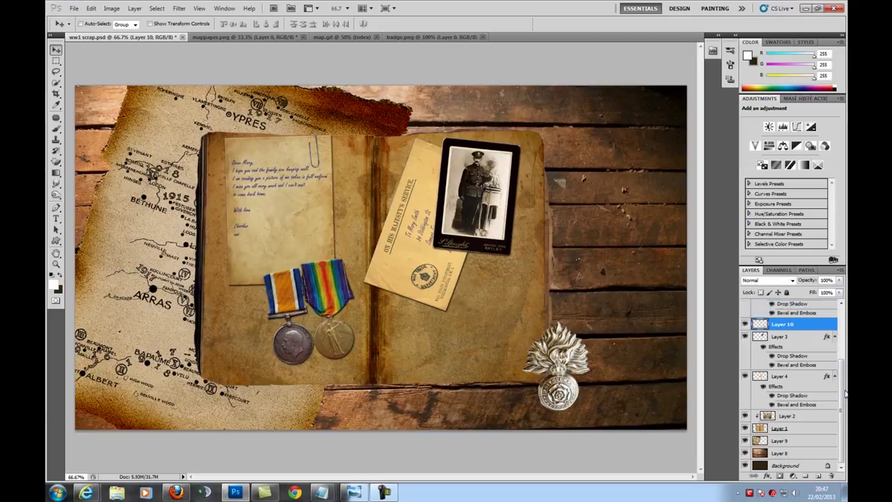
scroll(833, 369, up, 6)
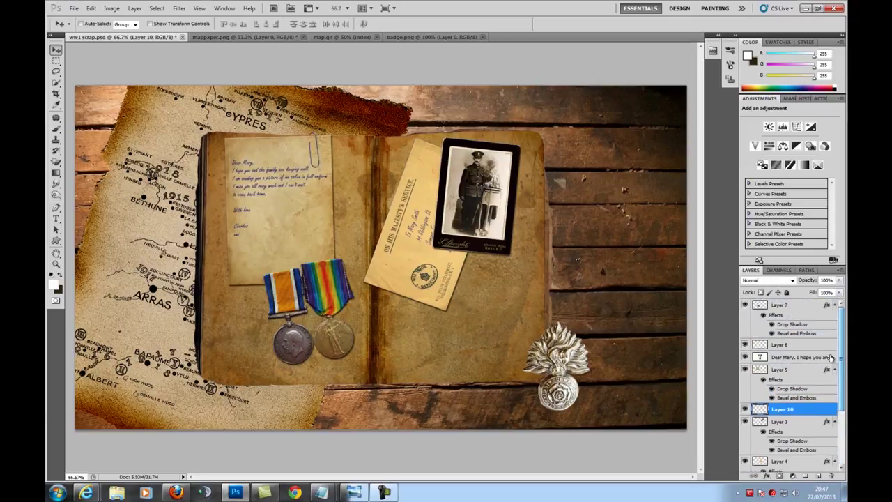
drag(789, 412, 788, 306)
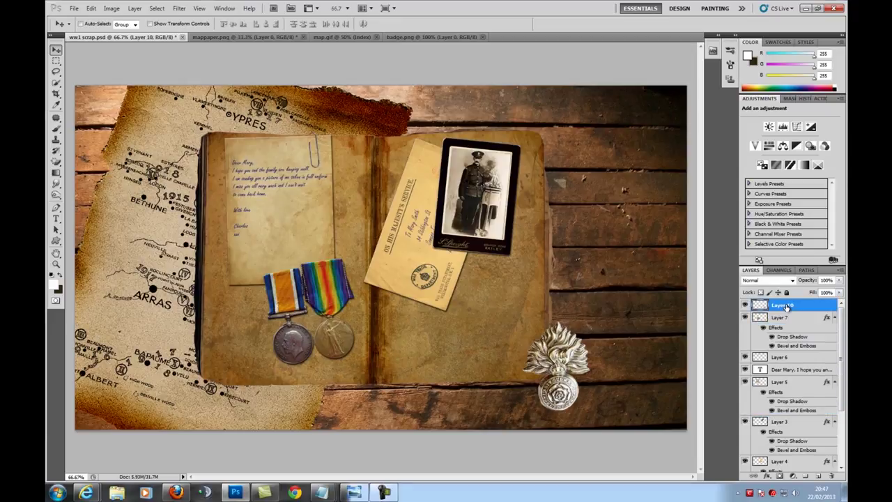
drag(559, 379, 604, 368)
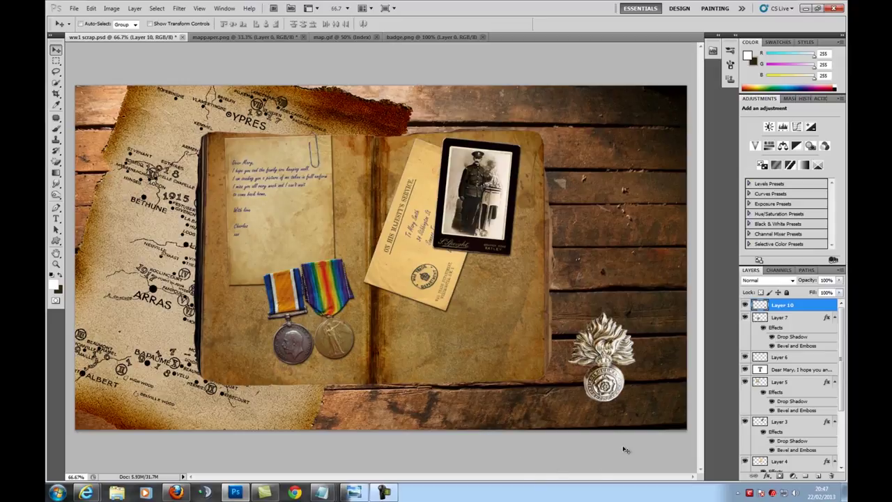
Copy the drop shadow and bevel layer style from Layer 7 onto the badge layer
click(828, 320)
right_click(828, 320)
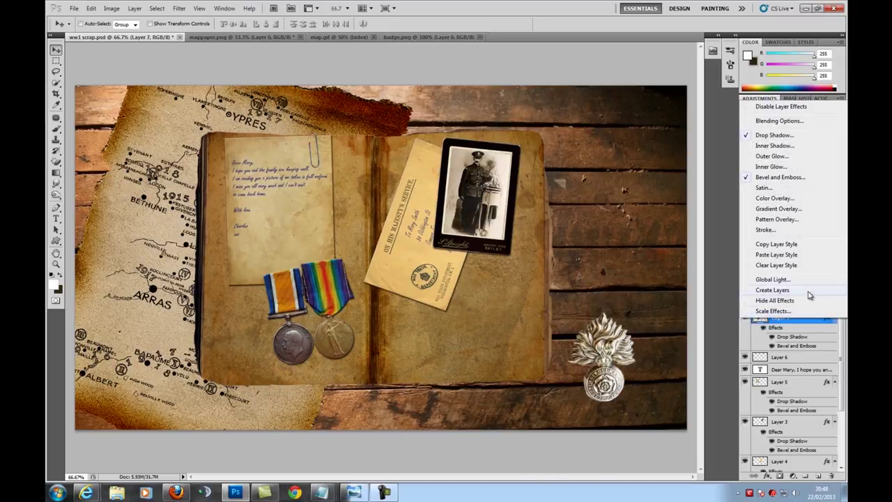
click(787, 244)
click(812, 308)
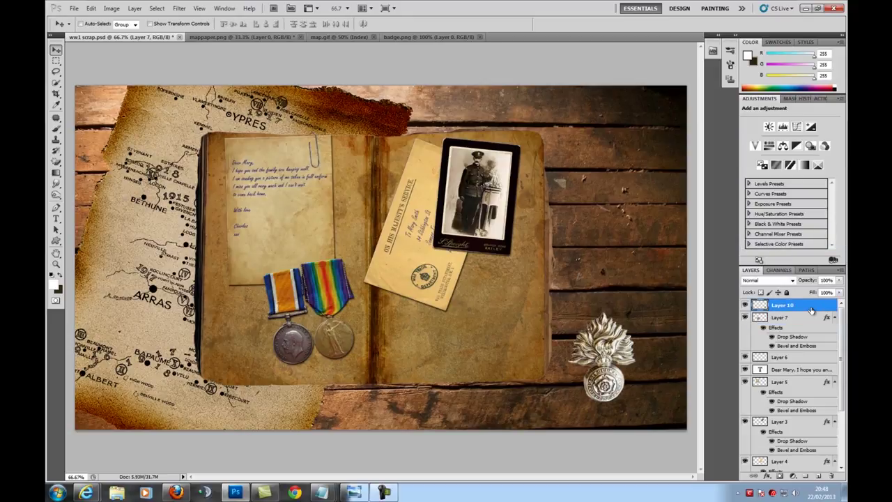
right_click(814, 310)
click(783, 252)
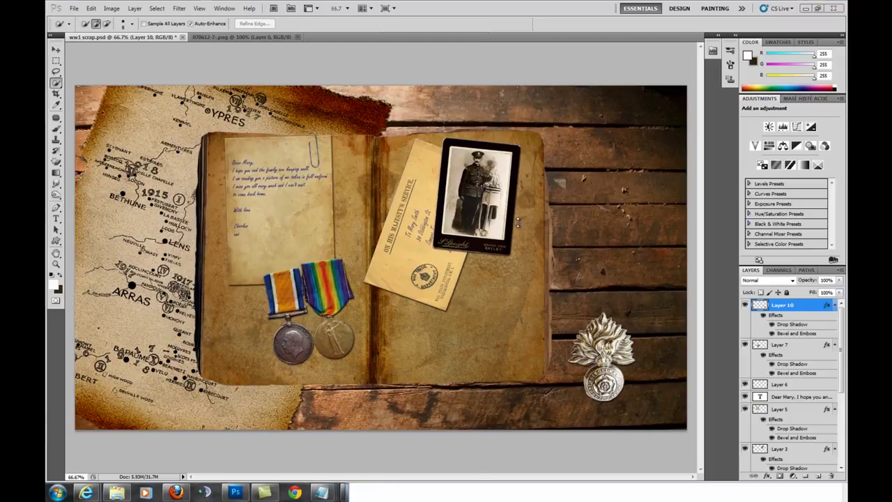
Open british_helmet.png and copy the whole helmet into ww1 scrap.psd as a new layer above the badge
click(73, 9)
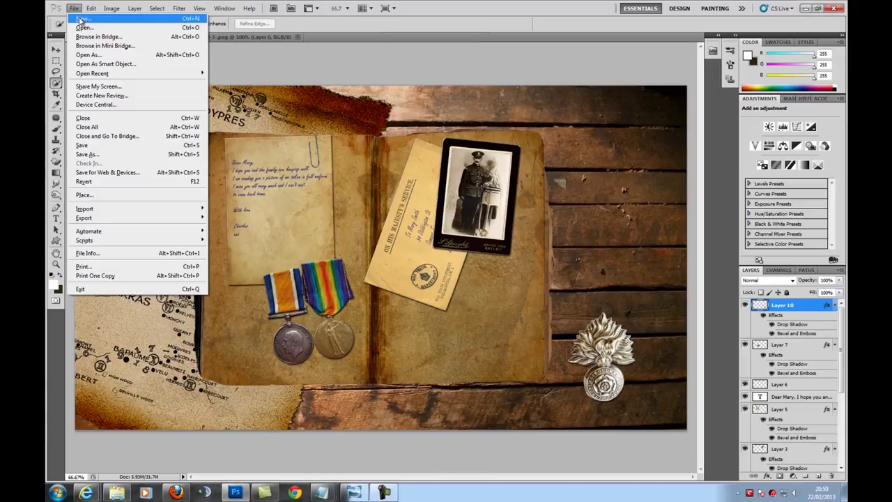
click(83, 27)
click(442, 244)
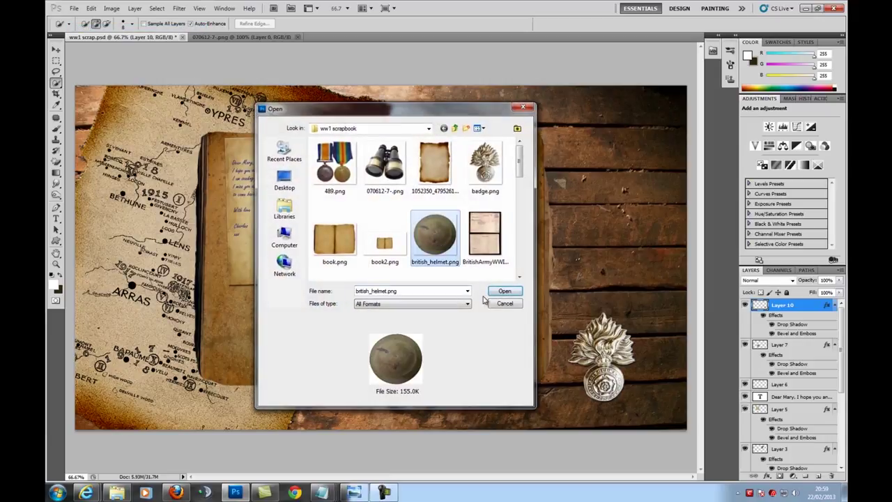
click(503, 292)
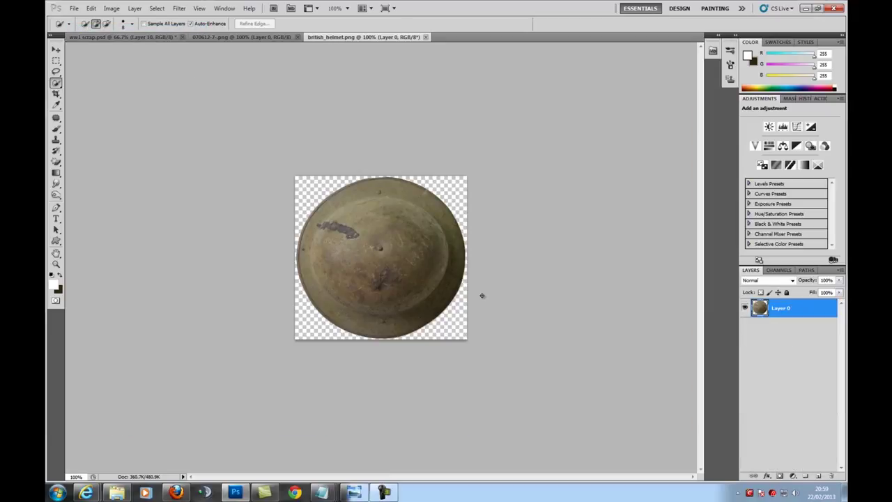
key(ctrl+a)
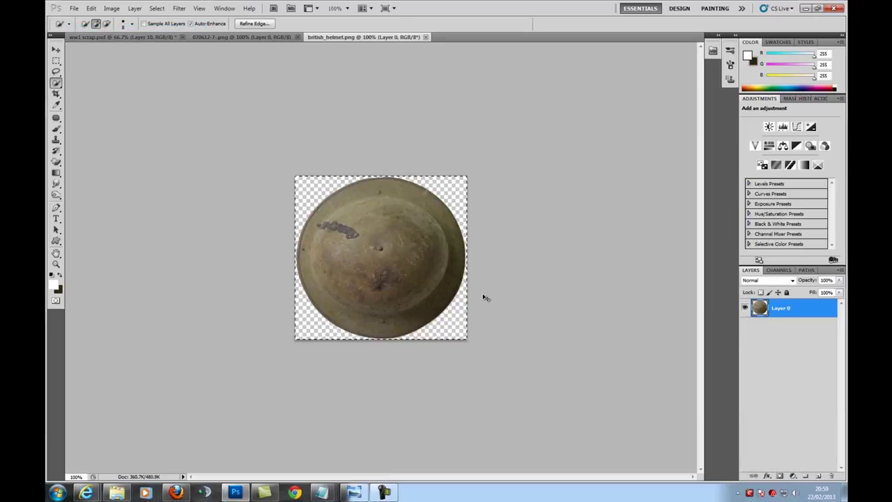
click(112, 36)
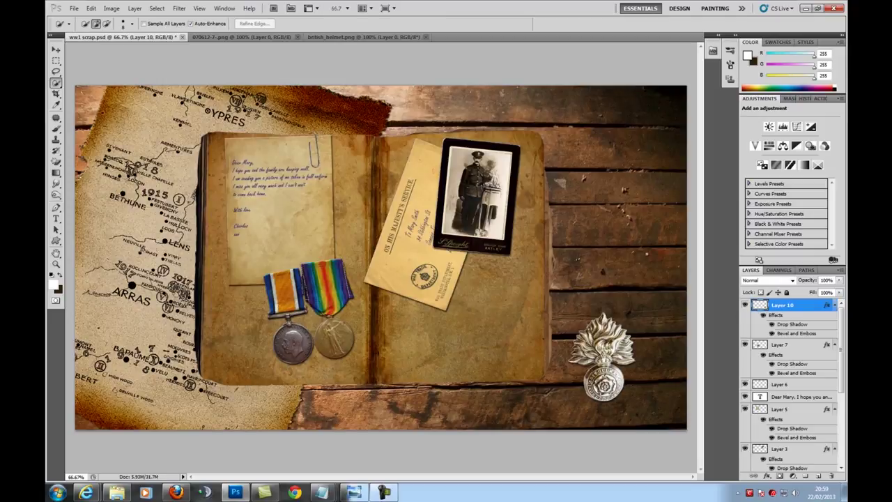
key(ctrl+v)
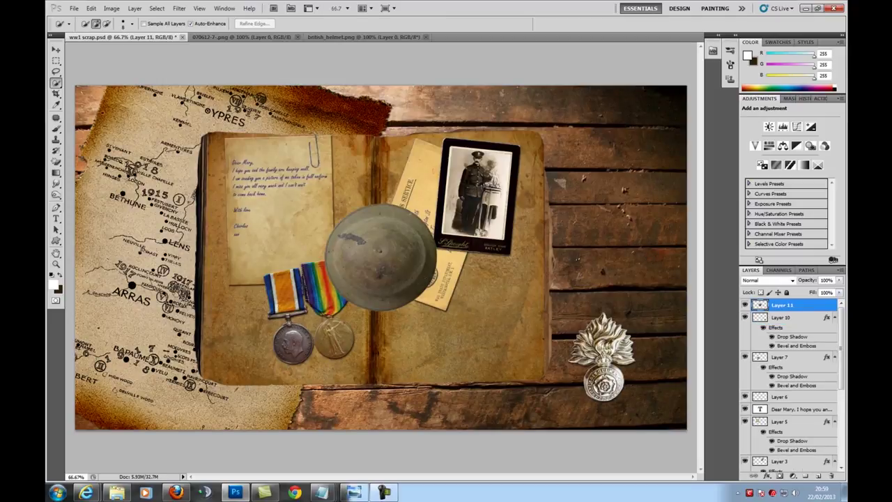
Move the helmet to the canvas's upper right corner and scale it proportionally to 152.98%
click(57, 51)
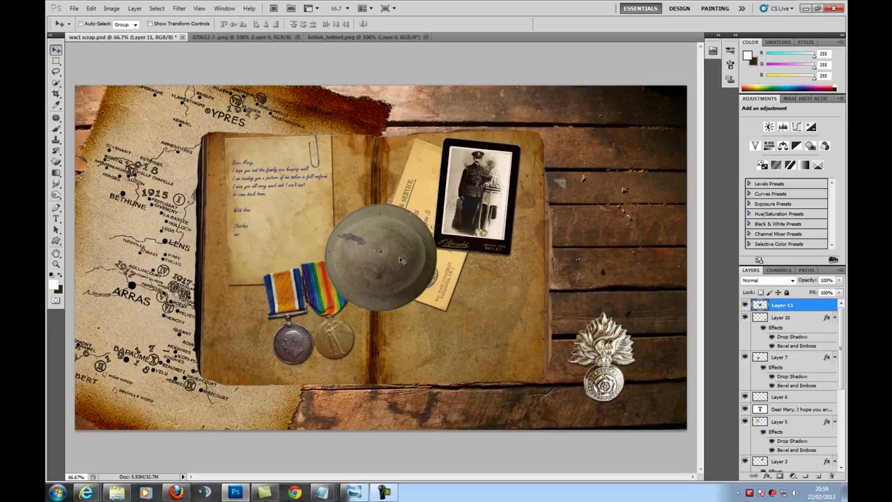
drag(396, 266, 631, 159)
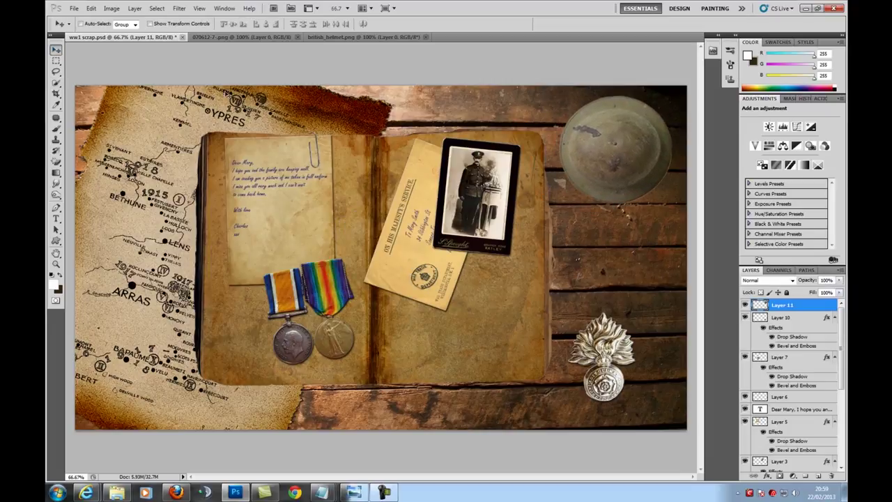
click(91, 8)
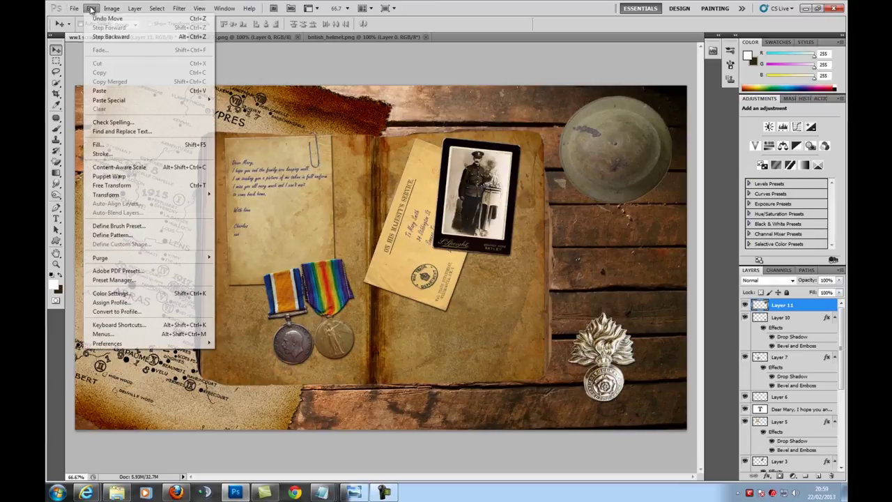
click(133, 184)
drag(674, 204, 688, 220)
drag(559, 220, 540, 237)
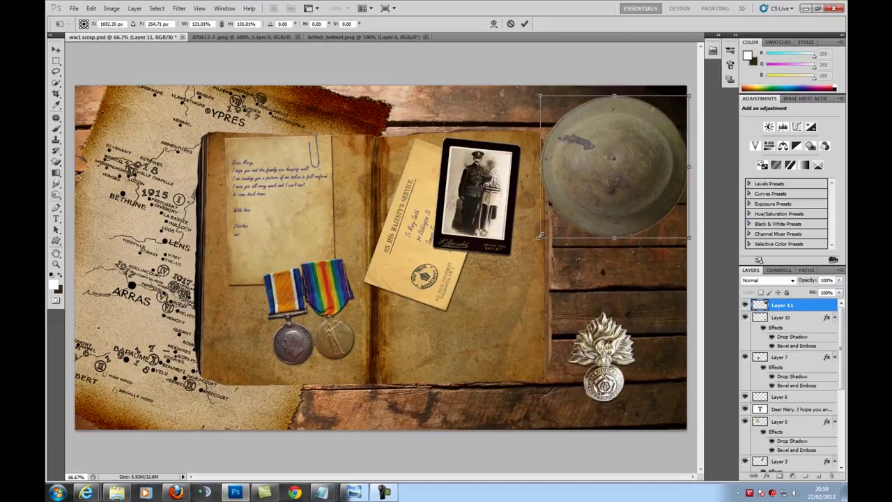
drag(540, 237, 538, 240)
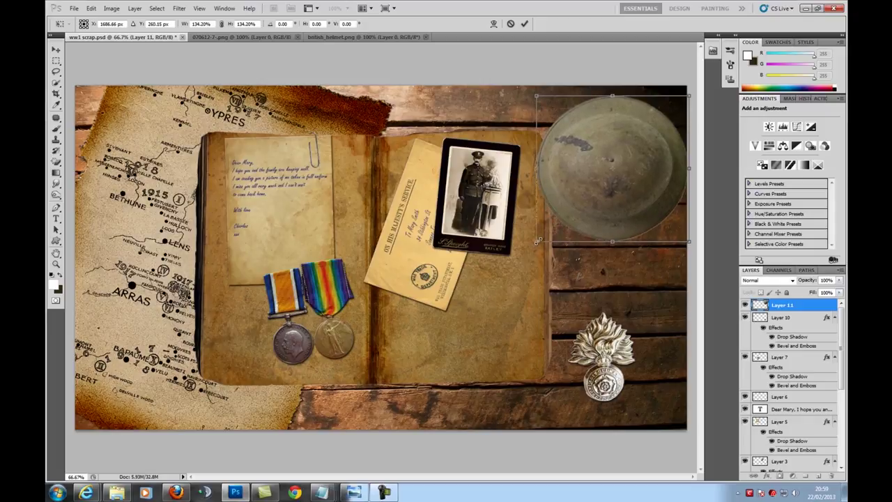
drag(619, 186, 631, 165)
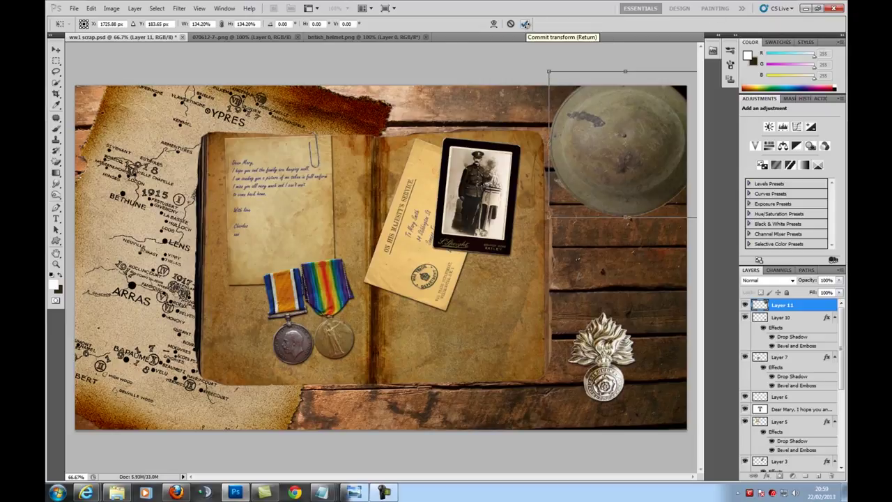
drag(550, 218, 528, 237)
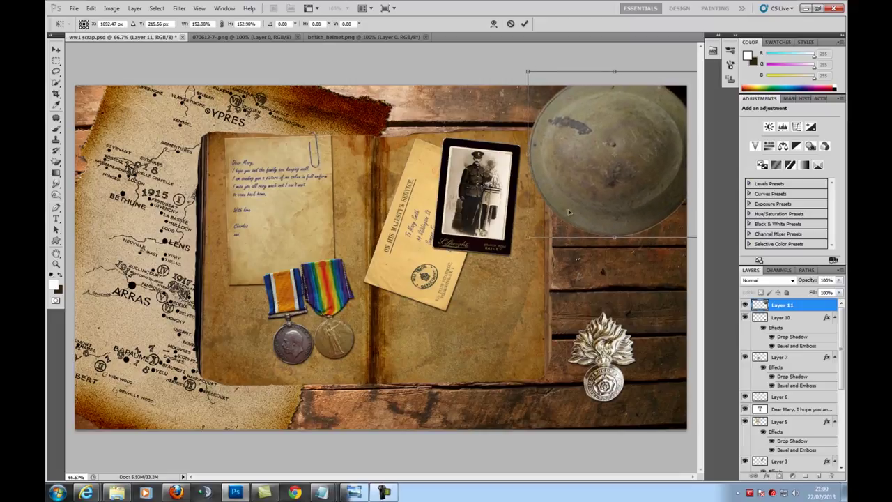
click(523, 22)
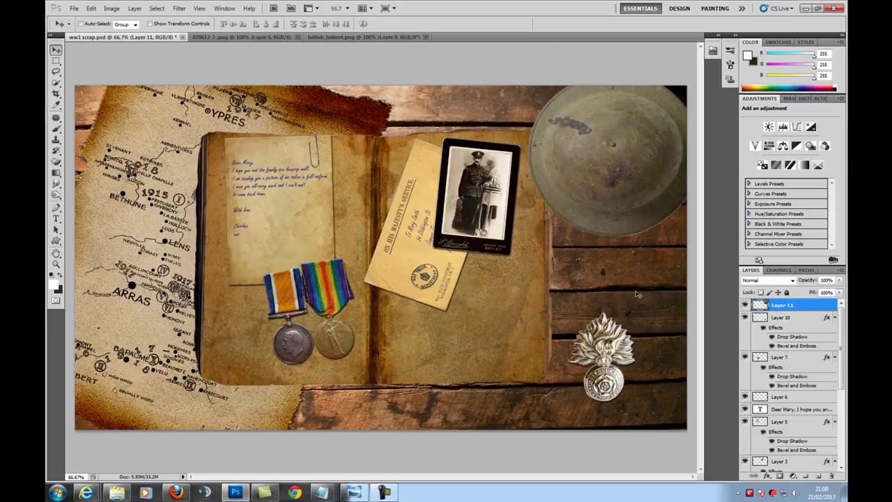
Shift the helmet slightly up and right so its edge runs off the canvas's upper right corner
drag(597, 184, 612, 178)
key(shift+Up)
key(shift+Up)
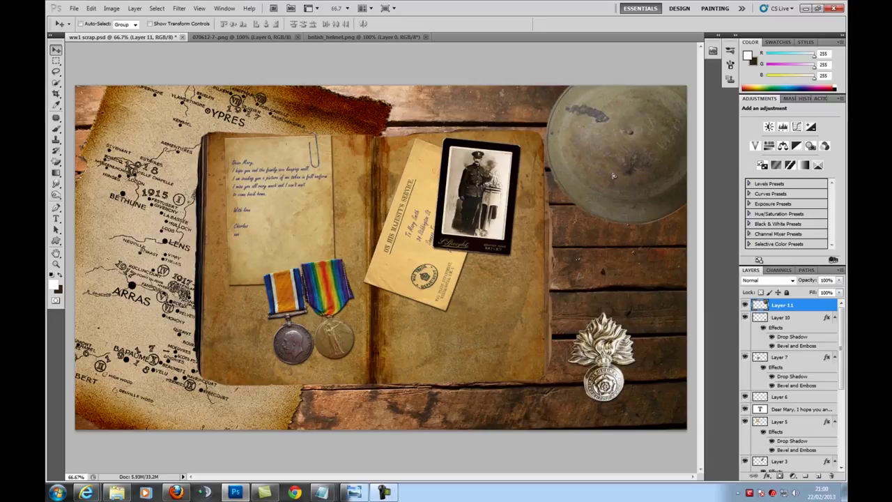
key(shift+Right)
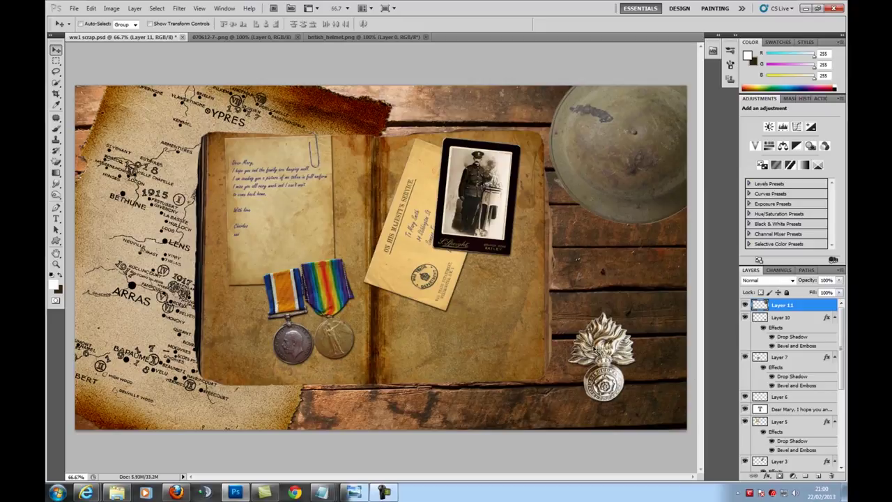
Copy the drop shadow and bevel layer style from the badge layer onto the helmet layer
click(828, 320)
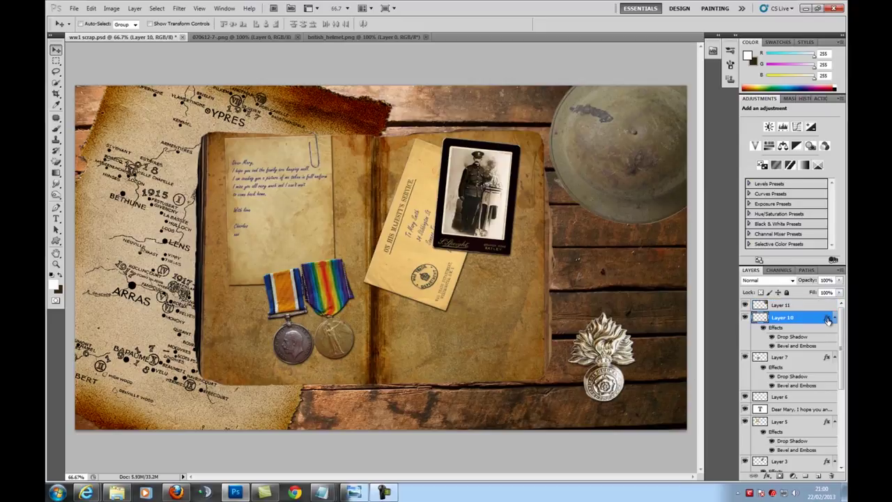
right_click(827, 320)
click(785, 244)
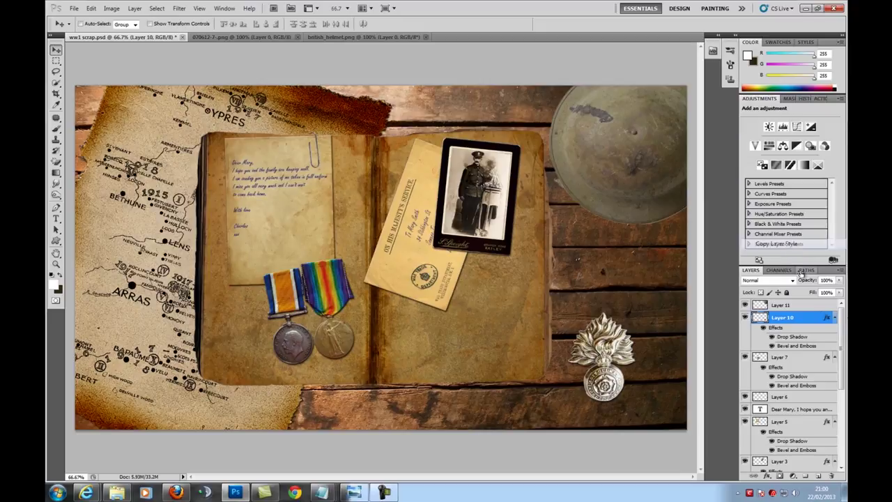
click(824, 307)
right_click(824, 307)
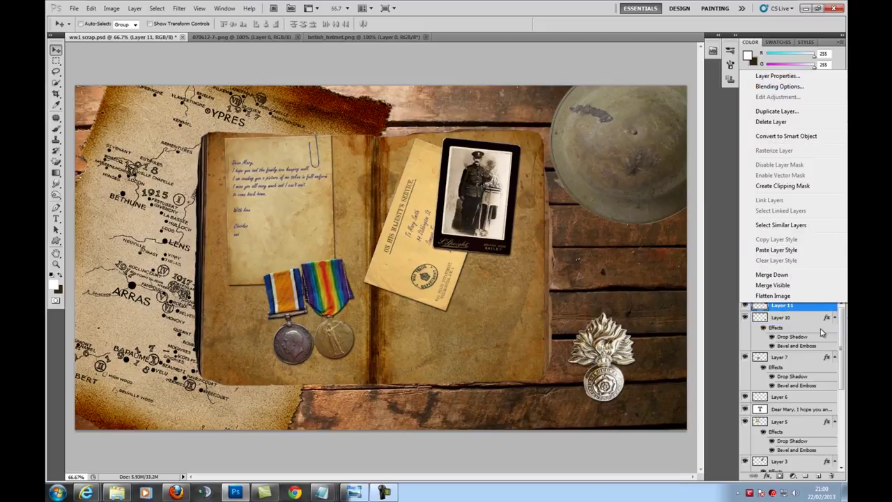
click(785, 250)
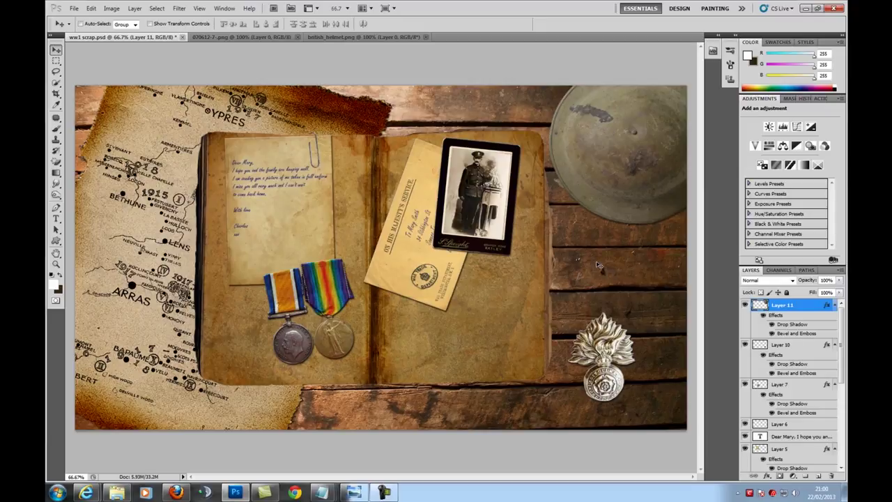
Darken the badge and the helmet with the Burn tool, range Shadows at 50% exposure, each on its own layer
click(57, 196)
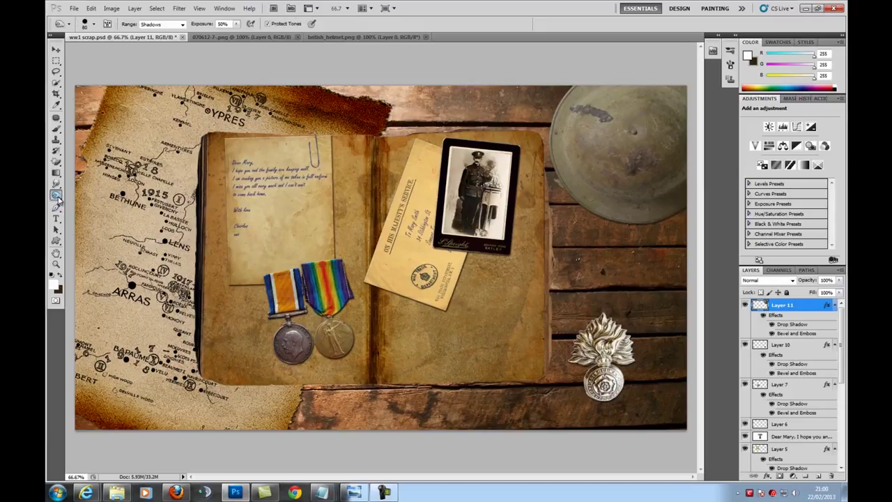
drag(58, 197, 79, 205)
click(764, 348)
click(746, 346)
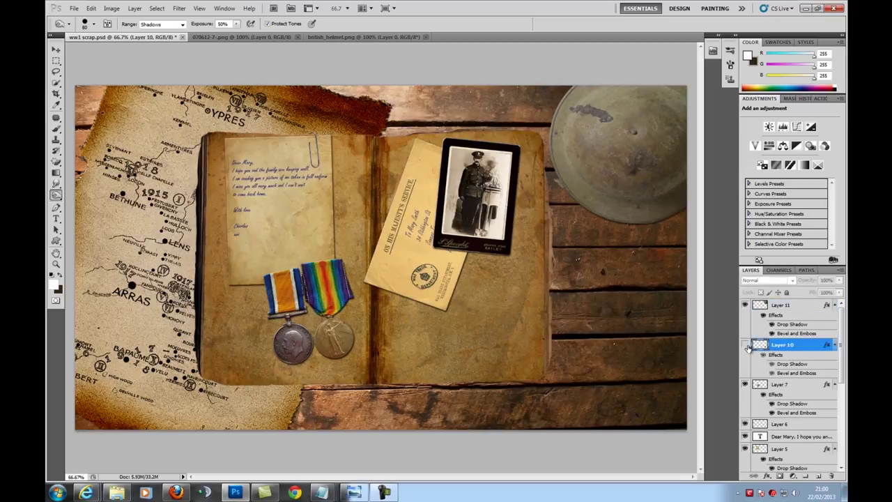
click(746, 345)
mouse_move(598, 347)
mouse_down()
mouse_move(585, 335)
mouse_move(614, 328)
mouse_move(619, 357)
mouse_move(592, 384)
mouse_move(615, 392)
mouse_move(603, 338)
mouse_move(647, 369)
mouse_move(643, 361)
mouse_move(584, 364)
mouse_move(660, 308)
mouse_up()
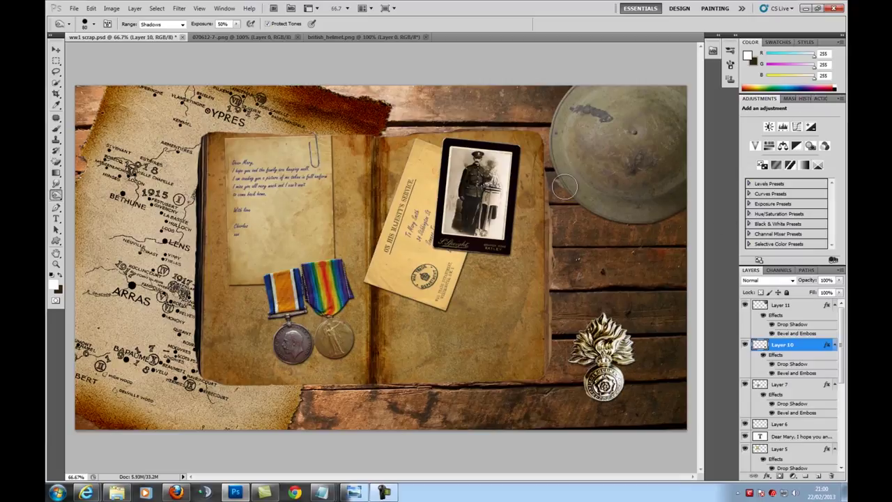
click(794, 312)
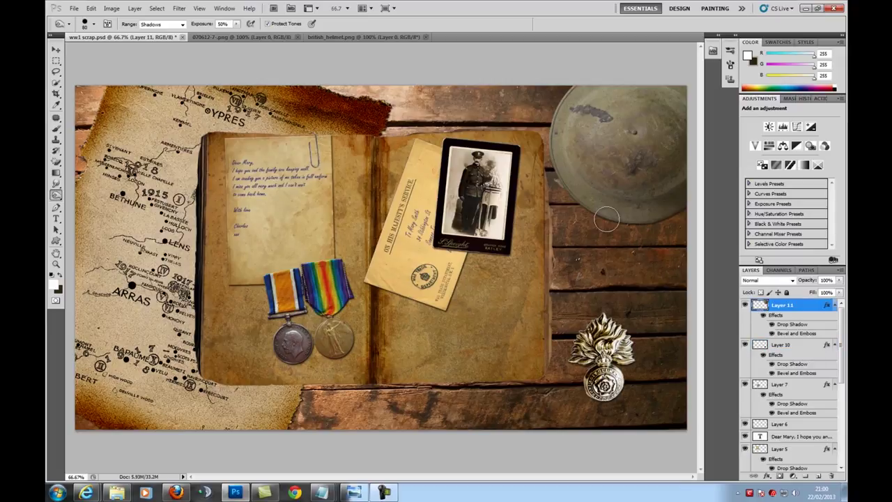
mouse_move(677, 209)
mouse_down()
mouse_move(603, 212)
mouse_move(574, 182)
mouse_move(564, 116)
mouse_move(585, 88)
mouse_move(629, 79)
mouse_move(679, 81)
mouse_move(620, 91)
mouse_move(578, 127)
mouse_move(581, 140)
mouse_move(707, 96)
mouse_move(662, 103)
mouse_move(594, 135)
mouse_move(717, 111)
mouse_move(618, 154)
mouse_move(704, 159)
mouse_move(639, 207)
mouse_move(638, 156)
mouse_move(622, 173)
mouse_move(598, 178)
mouse_move(611, 150)
mouse_up()
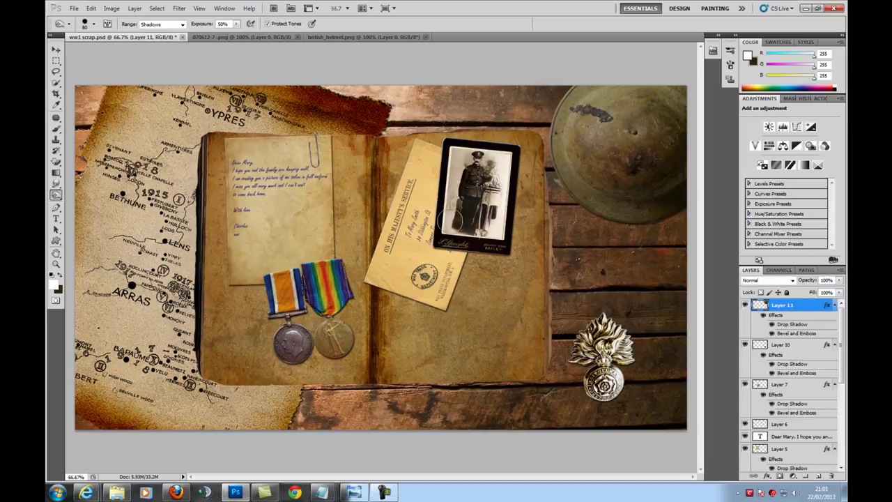
Burn the shadows along the open book's outer edges and centre spine on Layer 1
drag(842, 375, 837, 462)
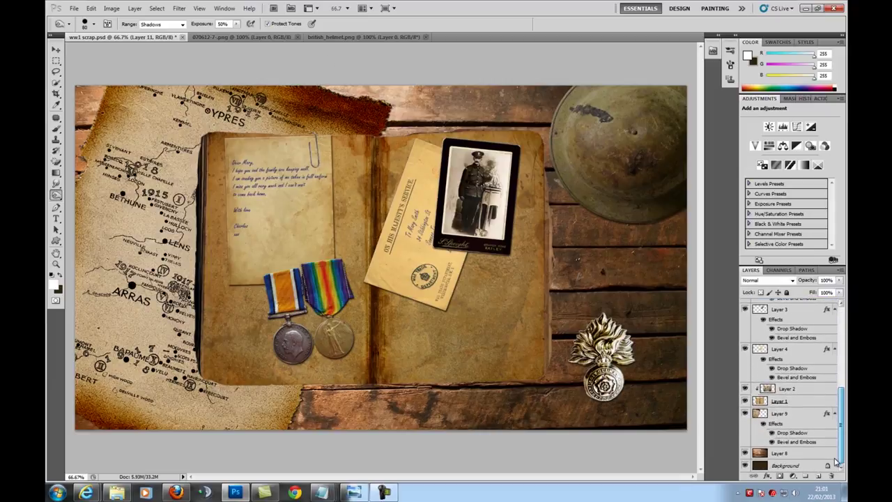
click(762, 403)
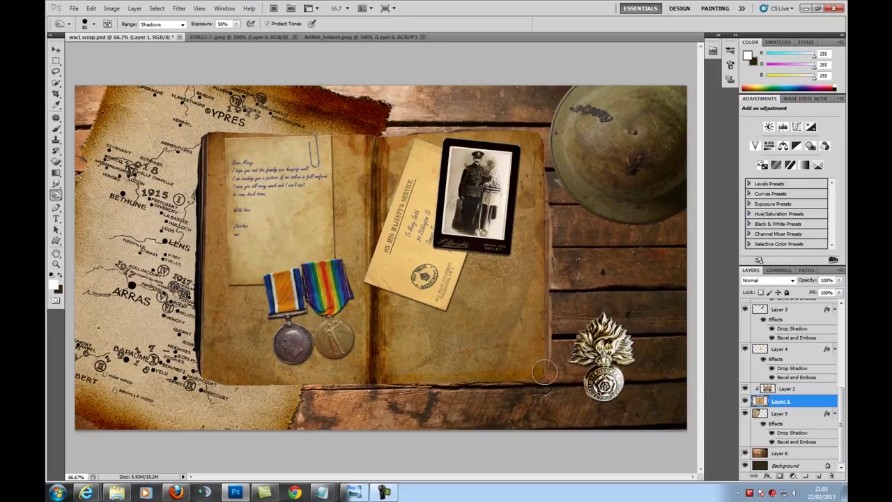
mouse_move(555, 334)
mouse_down()
mouse_move(548, 304)
mouse_move(545, 312)
mouse_move(547, 174)
mouse_up()
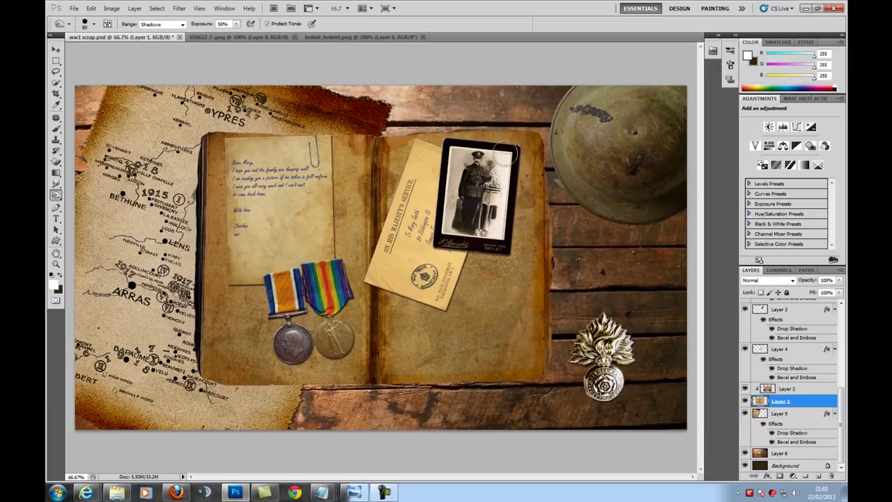
mouse_move(521, 133)
mouse_down()
mouse_move(390, 130)
mouse_move(462, 133)
mouse_move(399, 143)
mouse_up()
mouse_move(508, 135)
mouse_down()
mouse_move(419, 136)
mouse_move(380, 150)
mouse_move(376, 134)
mouse_move(329, 131)
mouse_move(372, 148)
mouse_move(210, 135)
mouse_move(232, 139)
mouse_move(209, 180)
mouse_move(203, 227)
mouse_move(217, 374)
mouse_move(214, 329)
mouse_move(197, 328)
mouse_move(205, 364)
mouse_move(233, 389)
mouse_move(217, 374)
mouse_move(437, 392)
mouse_move(187, 359)
mouse_up()
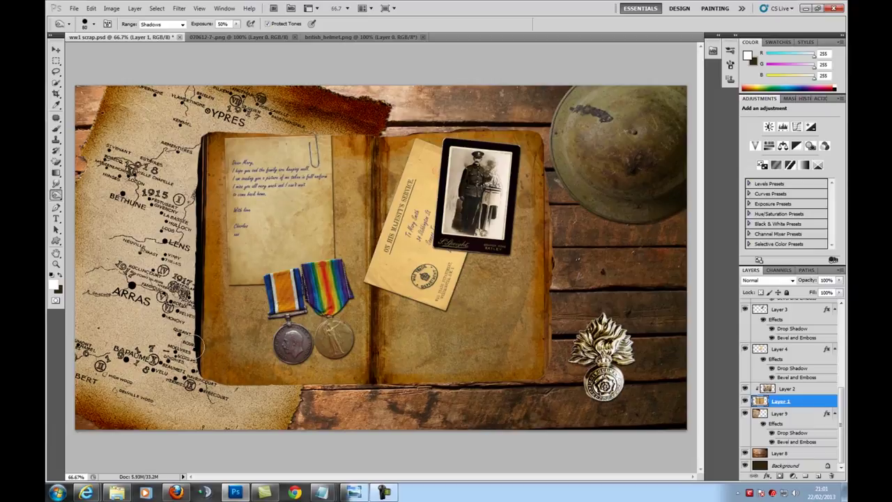
mouse_move(379, 365)
mouse_down()
mouse_move(379, 299)
mouse_move(376, 374)
mouse_move(372, 180)
mouse_move(367, 223)
mouse_move(348, 152)
mouse_move(400, 152)
mouse_move(405, 143)
mouse_move(380, 184)
mouse_move(391, 158)
mouse_move(350, 163)
mouse_move(353, 148)
mouse_move(355, 180)
mouse_move(348, 152)
mouse_move(417, 311)
mouse_move(377, 294)
mouse_move(375, 261)
mouse_move(359, 312)
mouse_move(371, 319)
mouse_move(380, 307)
mouse_move(406, 334)
mouse_move(377, 288)
mouse_move(404, 314)
mouse_move(382, 321)
mouse_move(370, 369)
mouse_move(425, 360)
mouse_move(495, 330)
mouse_move(521, 355)
mouse_move(539, 332)
mouse_move(505, 411)
mouse_move(534, 339)
mouse_up()
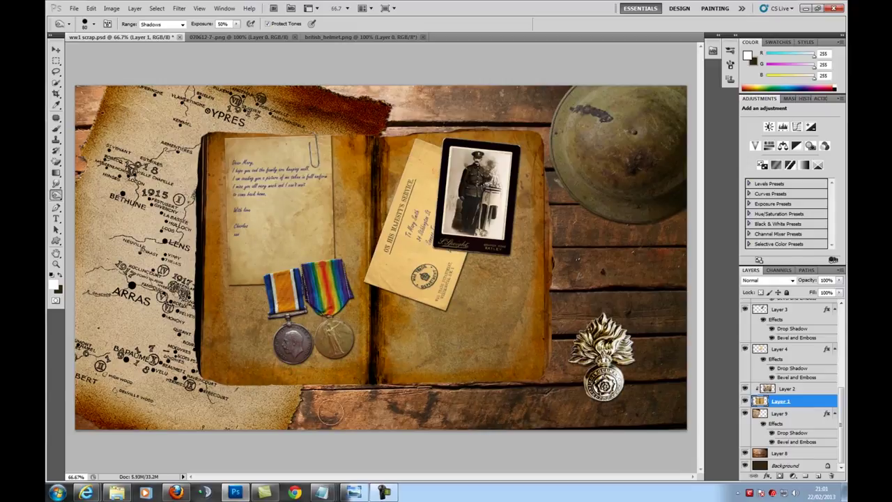
drag(202, 167, 202, 394)
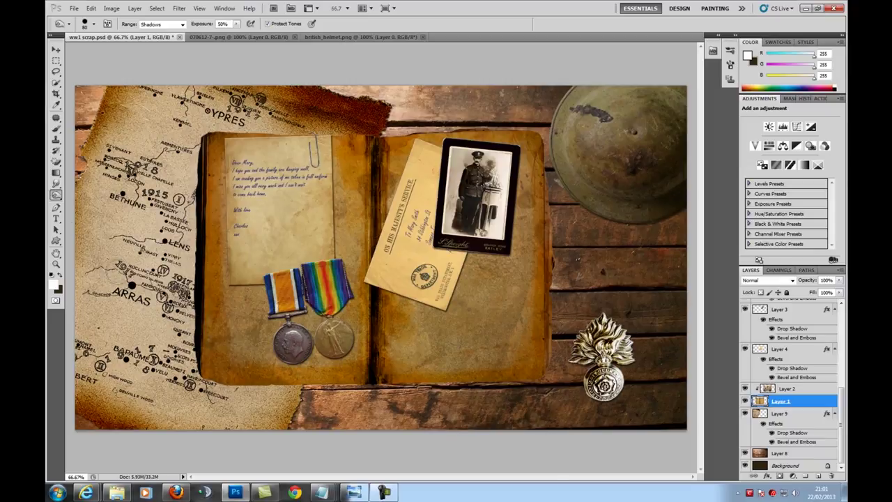
Burn the shadows along the map's edges on Layer 9 and touch up the book's right edge on Layer 1
click(776, 414)
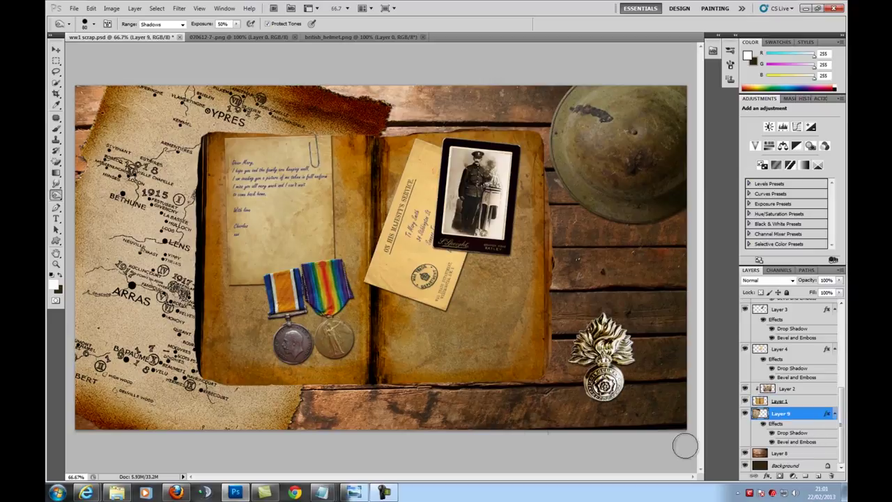
mouse_move(101, 103)
mouse_down()
mouse_move(117, 119)
mouse_move(126, 95)
mouse_up()
mouse_move(291, 105)
mouse_down()
mouse_move(327, 112)
mouse_move(300, 95)
mouse_up()
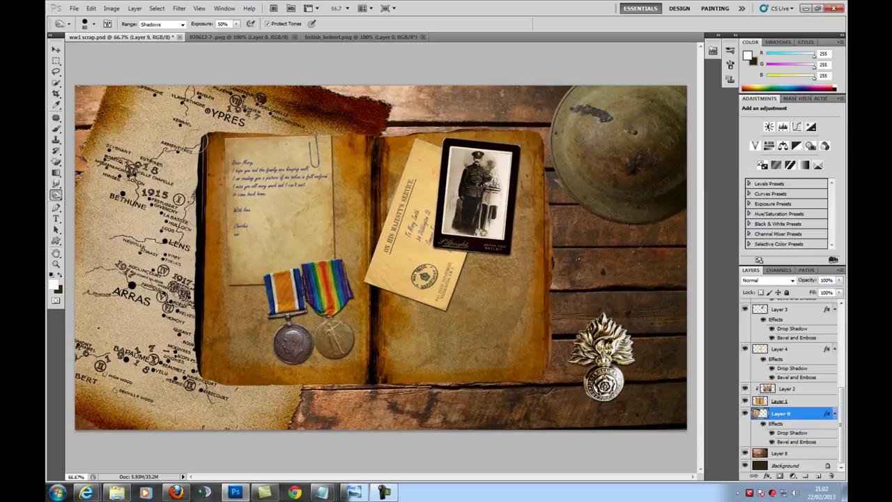
mouse_move(97, 404)
mouse_down()
mouse_move(127, 416)
mouse_move(94, 403)
mouse_move(137, 436)
mouse_move(282, 423)
mouse_up()
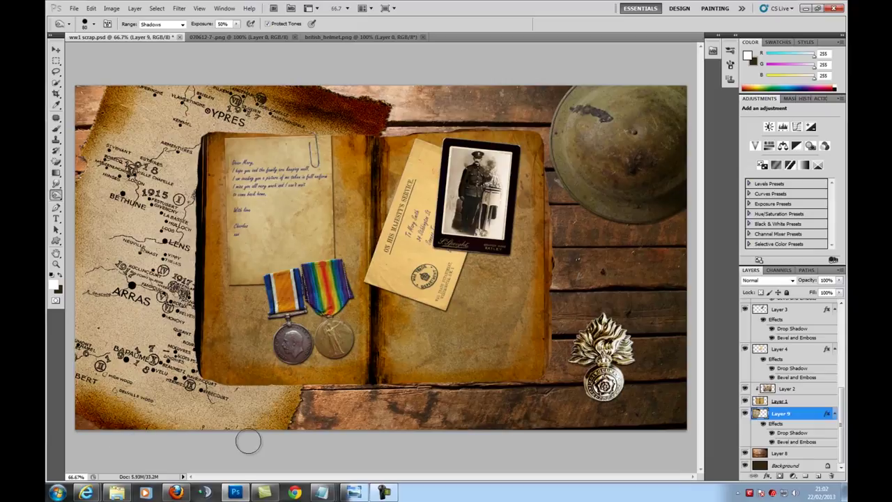
mouse_move(87, 190)
mouse_down()
mouse_move(82, 246)
mouse_move(90, 149)
mouse_up()
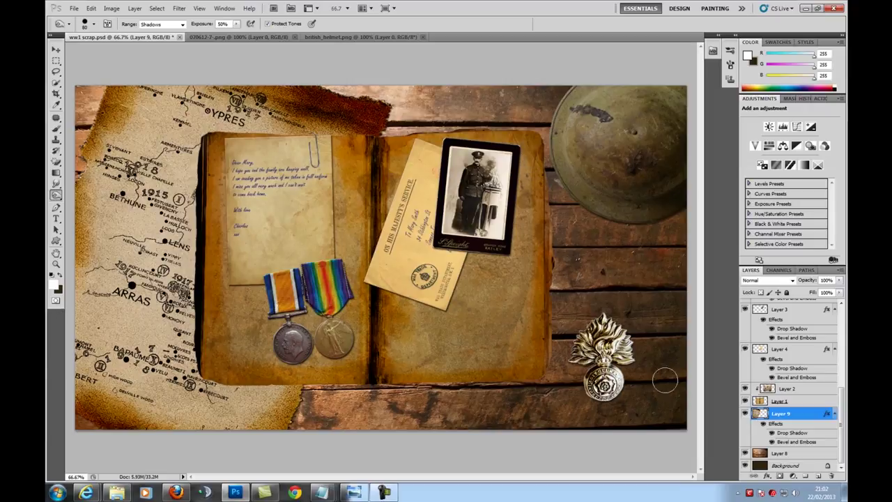
mouse_move(540, 136)
mouse_down()
mouse_move(547, 168)
mouse_move(531, 137)
mouse_move(547, 208)
mouse_move(541, 277)
mouse_up()
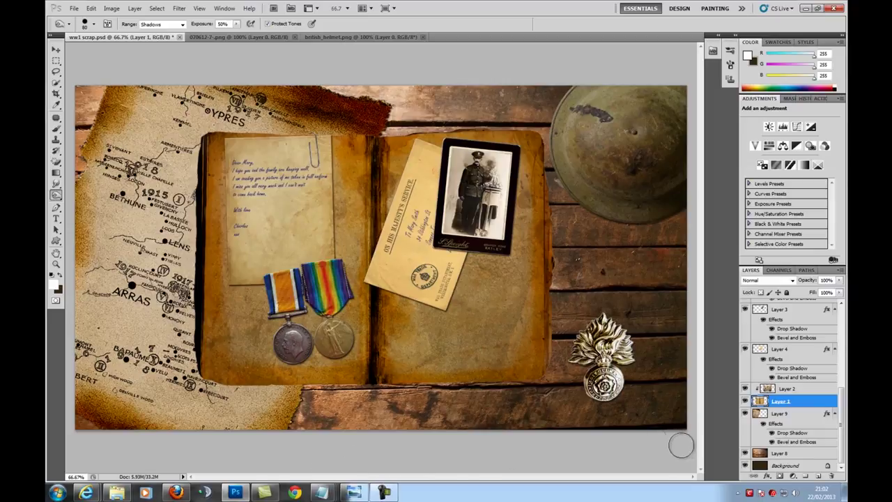
Burn the floorboards on Layer 8 around the badge, below and above the book, and near the helmet
click(770, 466)
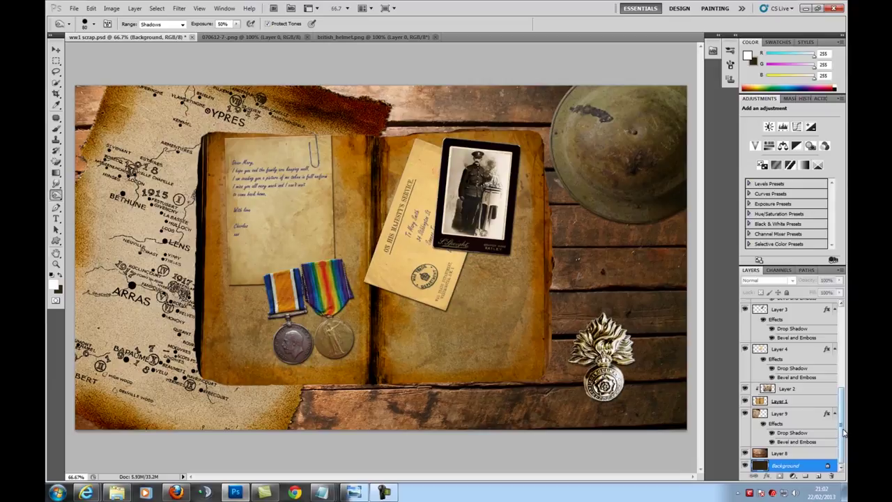
drag(844, 432, 842, 471)
click(779, 455)
mouse_move(668, 428)
mouse_down()
mouse_move(634, 441)
mouse_move(690, 383)
mouse_move(600, 426)
mouse_move(401, 428)
mouse_move(440, 414)
mouse_move(308, 422)
mouse_move(335, 406)
mouse_move(383, 402)
mouse_move(313, 401)
mouse_move(556, 416)
mouse_up()
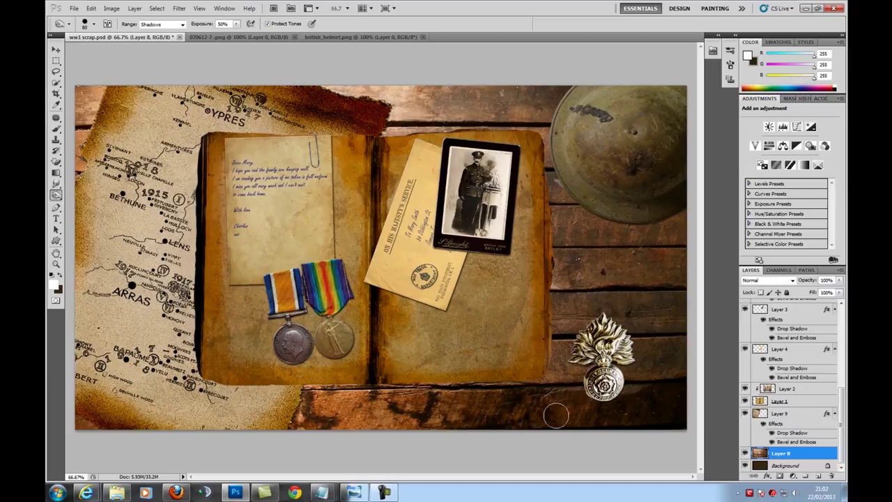
mouse_move(671, 381)
mouse_down()
mouse_move(665, 356)
mouse_move(636, 350)
mouse_move(654, 339)
mouse_move(674, 297)
mouse_move(563, 305)
mouse_move(589, 292)
mouse_move(562, 322)
mouse_up()
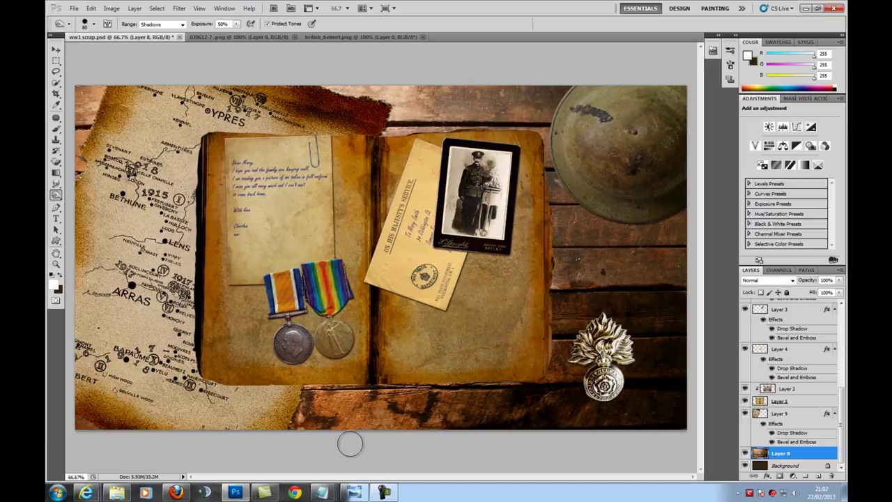
mouse_move(637, 246)
mouse_down()
mouse_move(615, 275)
mouse_move(701, 267)
mouse_move(712, 246)
mouse_move(674, 237)
mouse_move(683, 214)
mouse_move(656, 241)
mouse_move(574, 244)
mouse_move(529, 231)
mouse_move(549, 196)
mouse_move(555, 270)
mouse_move(584, 244)
mouse_move(594, 219)
mouse_move(555, 271)
mouse_move(562, 254)
mouse_move(534, 127)
mouse_move(558, 190)
mouse_move(530, 105)
mouse_move(507, 99)
mouse_move(540, 95)
mouse_move(513, 103)
mouse_move(329, 89)
mouse_up()
mouse_move(453, 104)
mouse_down()
mouse_move(429, 126)
mouse_move(547, 113)
mouse_up()
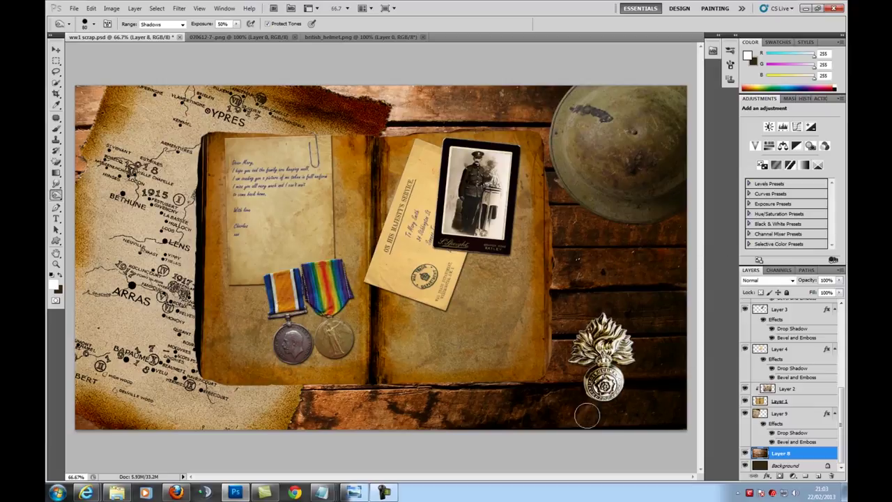
click(311, 397)
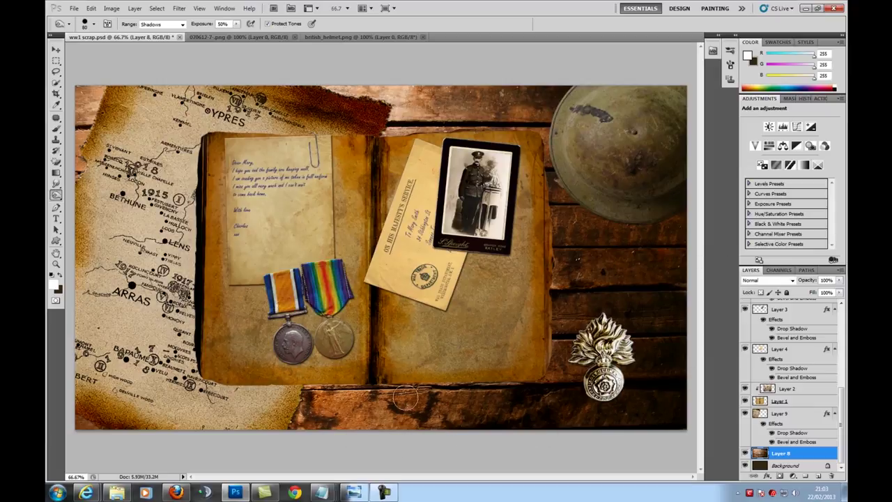
mouse_move(386, 417)
mouse_down()
mouse_move(308, 416)
mouse_move(488, 422)
mouse_up()
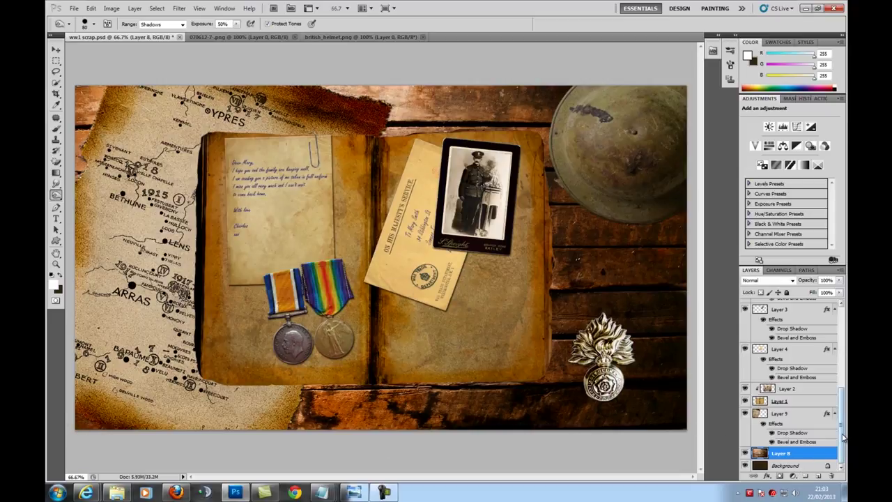
Reselect the helmet layer and close the source images british_helmet.png and 070612-7-.png
drag(843, 436, 844, 343)
click(784, 304)
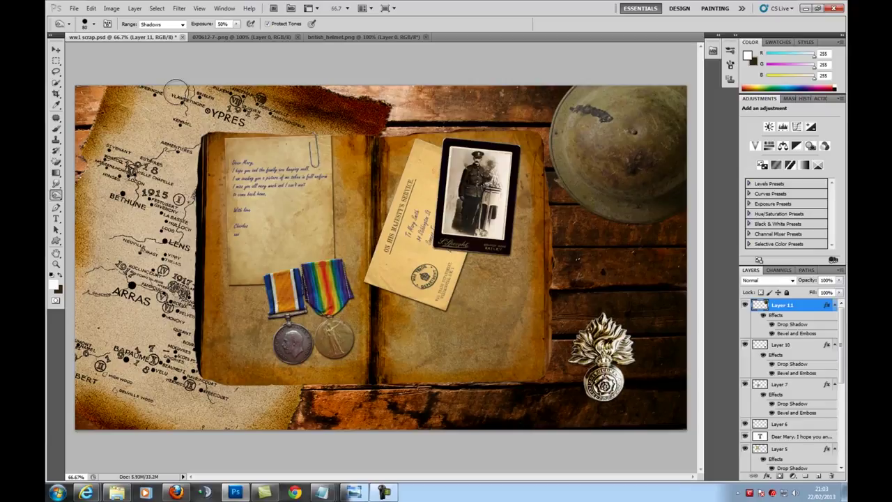
click(364, 36)
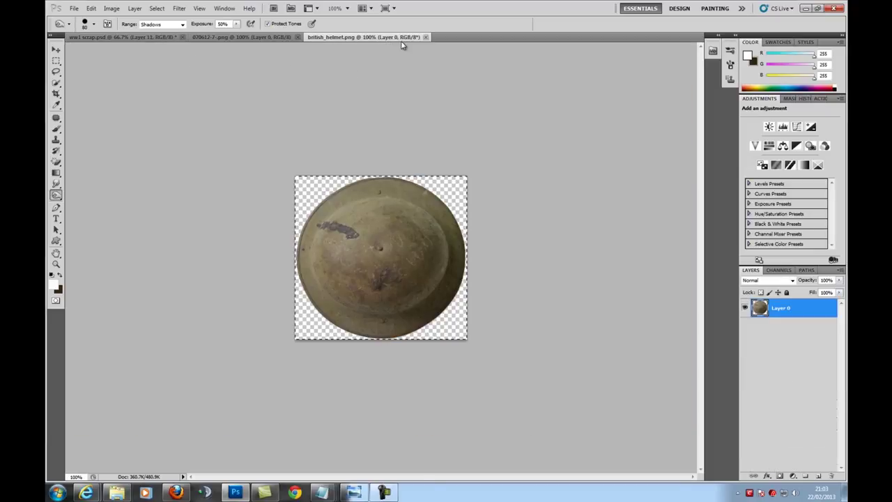
click(425, 37)
click(297, 37)
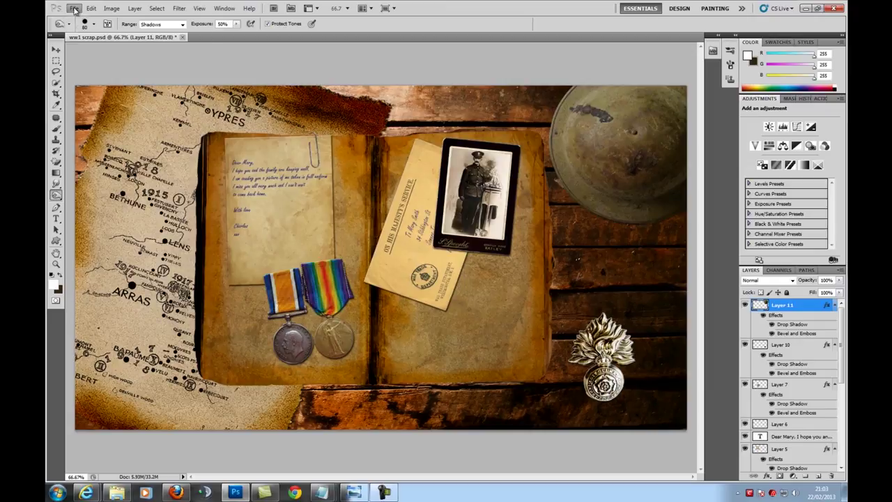
Open the Solid-Wood-Flooring-Rome-Old-Oak.jpg texture from the ww1 scrapbook folder
click(74, 8)
click(87, 27)
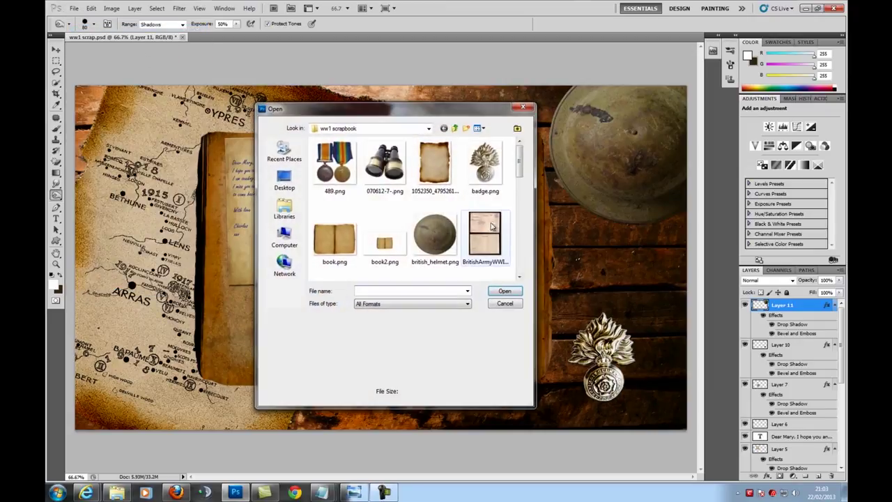
drag(519, 164, 514, 261)
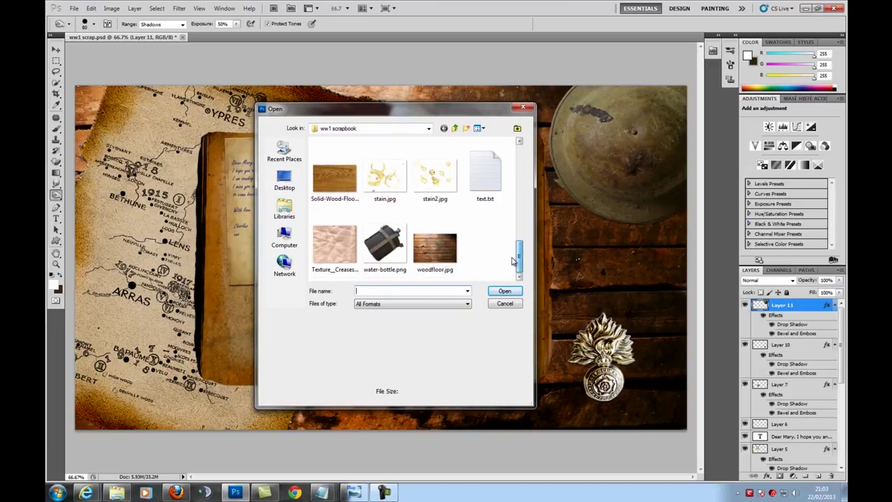
click(334, 178)
click(505, 291)
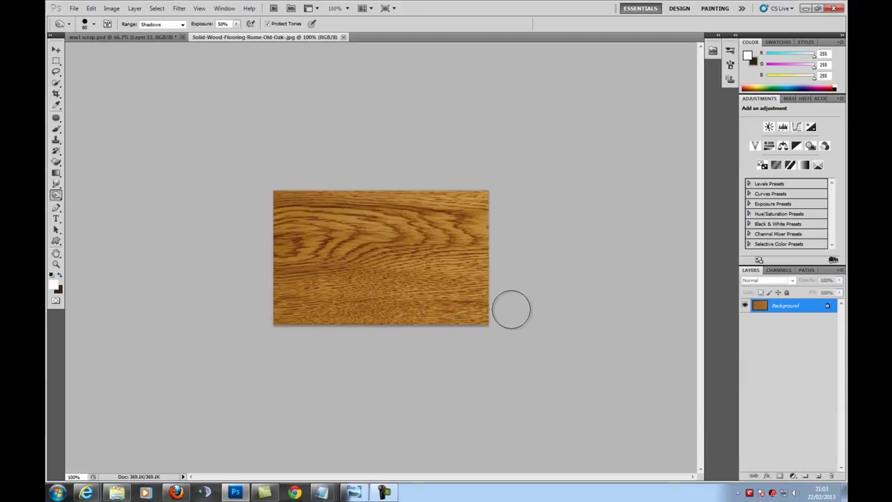
Add a Threshold adjustment layer to the oak flooring texture and set its threshold level to 111
click(113, 9)
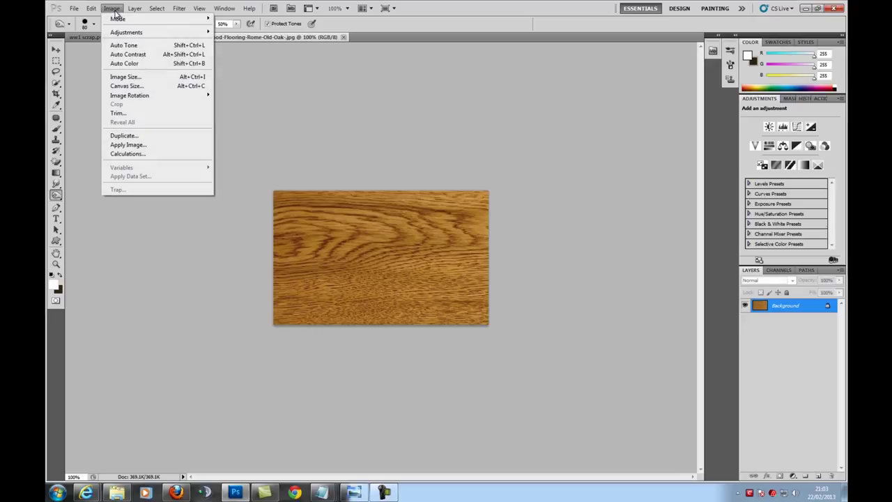
mouse_move(134, 8)
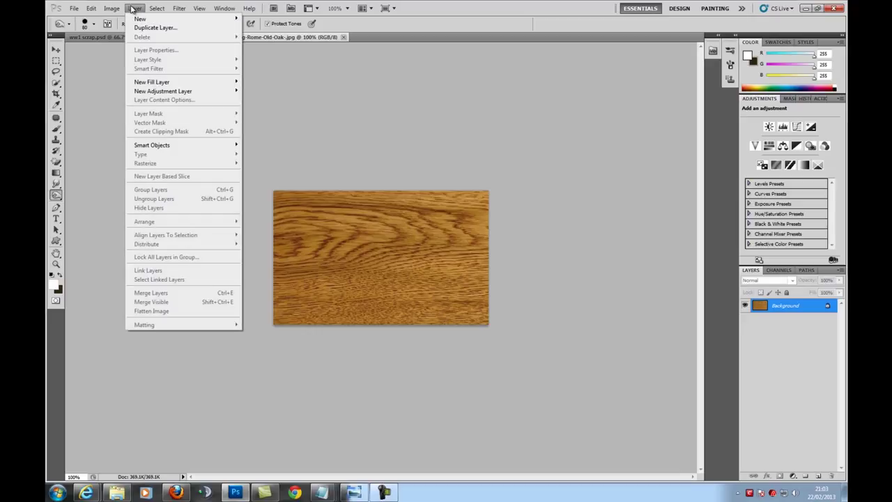
mouse_move(142, 92)
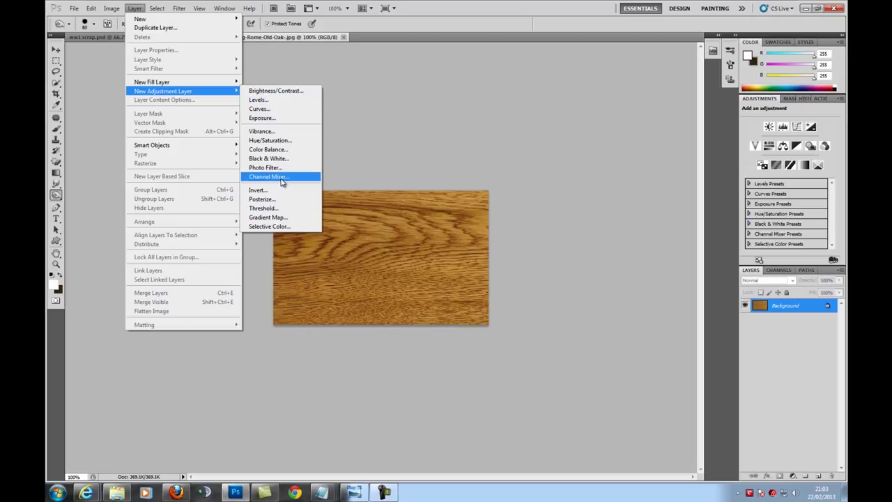
click(279, 207)
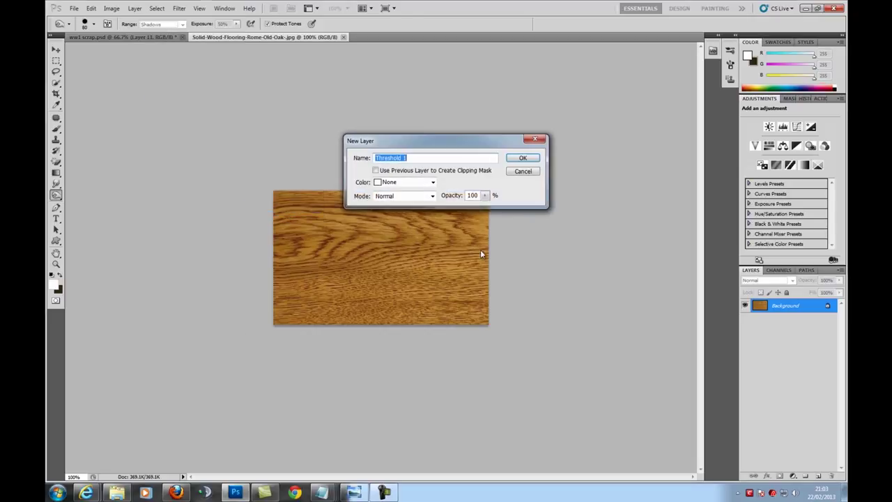
click(521, 158)
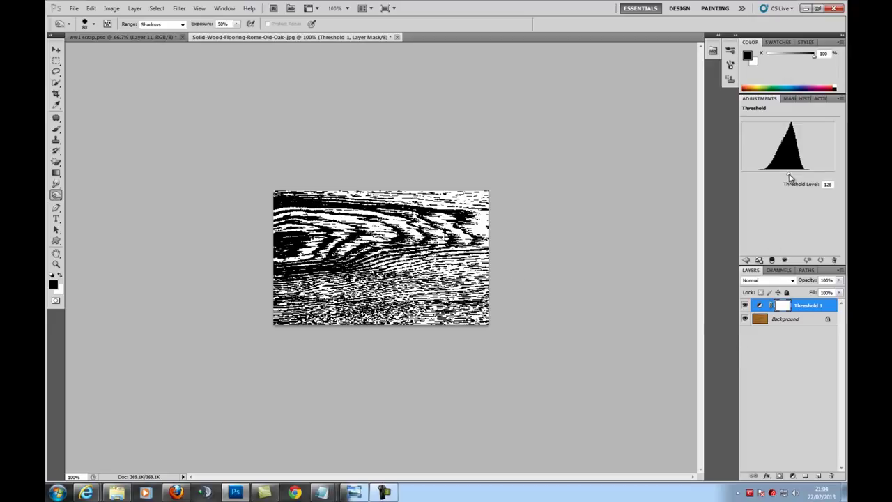
drag(790, 178, 784, 178)
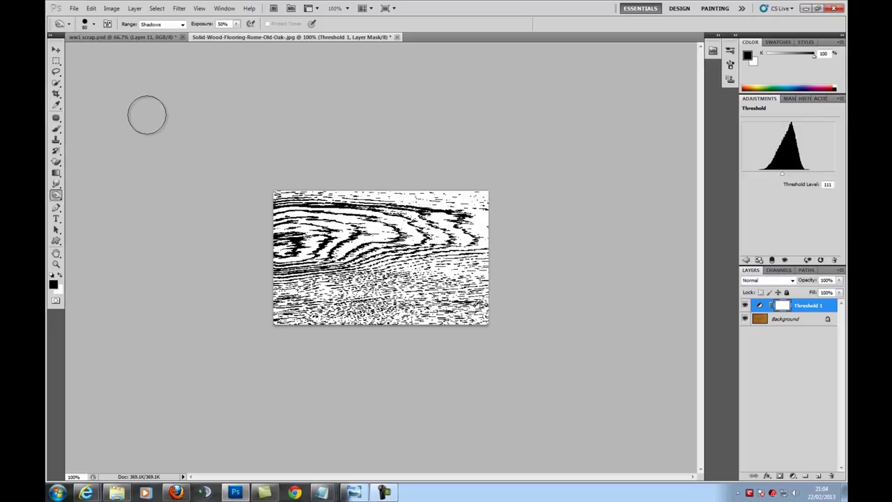
Define the black-and-white wood grain as a brush preset from the Background layer, keeping the suggested name, and close the texture image
click(763, 323)
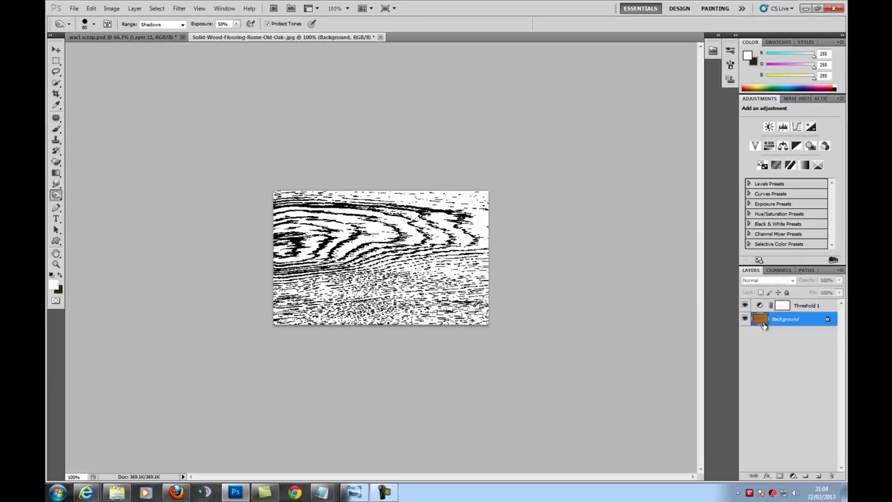
click(74, 8)
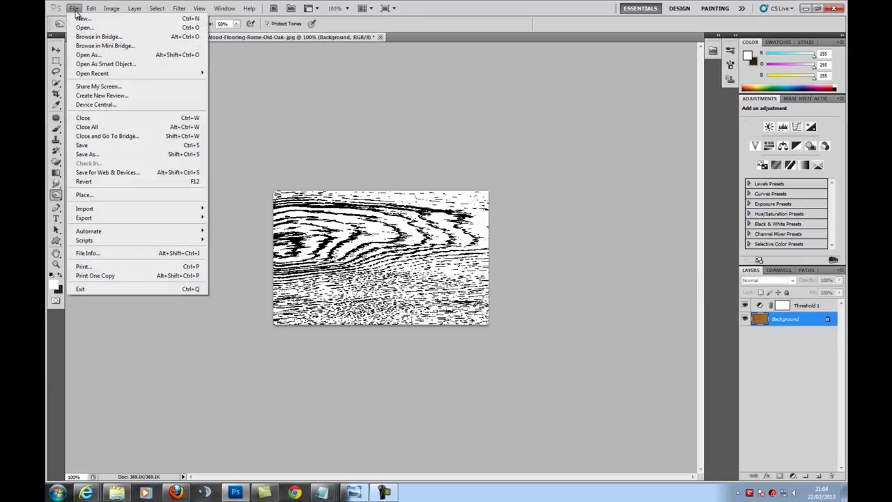
mouse_move(89, 11)
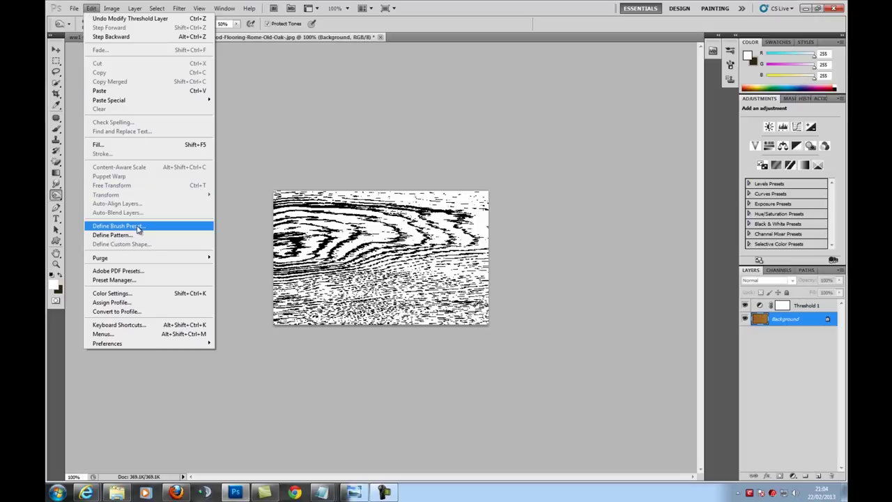
click(138, 230)
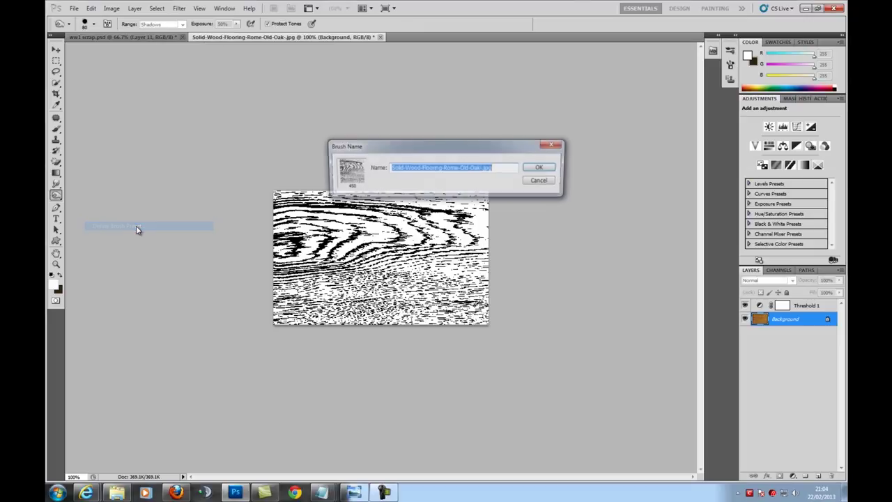
click(539, 168)
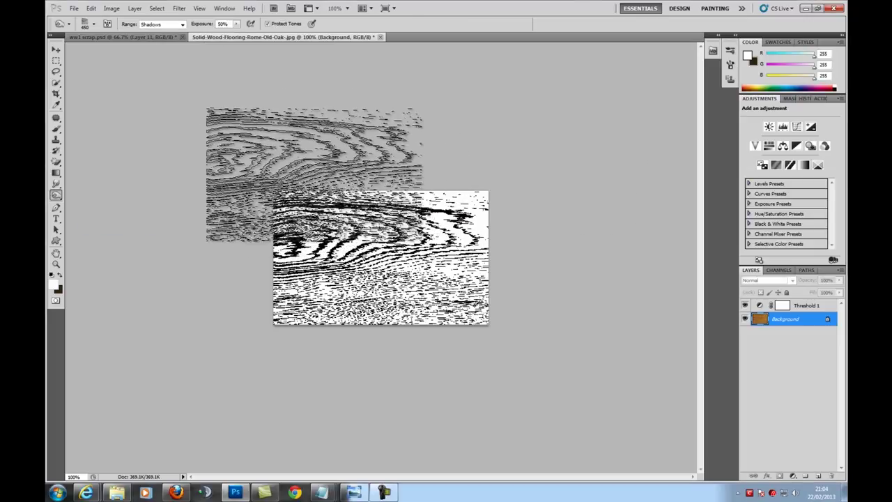
click(381, 37)
click(442, 244)
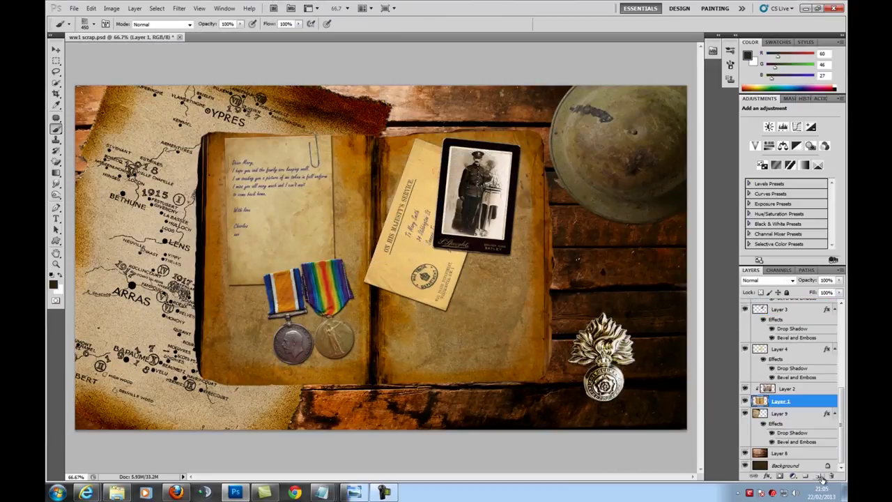
Stamp the wood-grain brush on a new layer above Layer 1 and scale the grain to about 110% over the lower right page
click(820, 476)
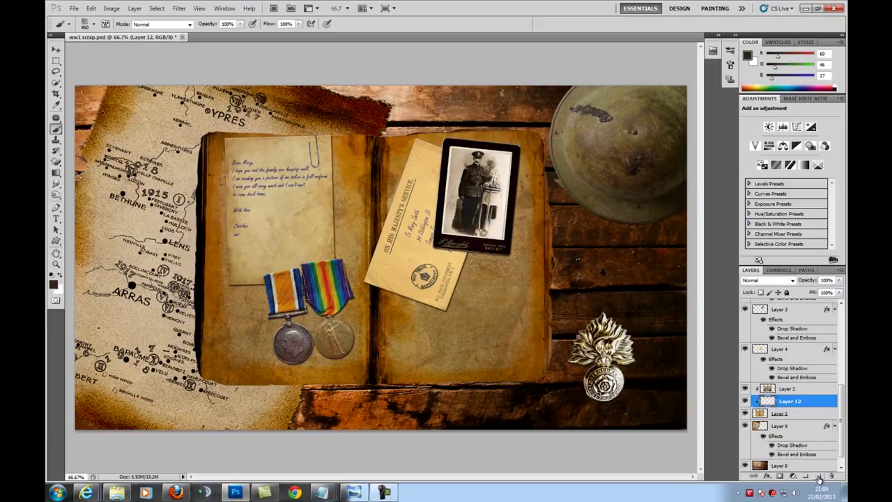
drag(769, 403, 467, 332)
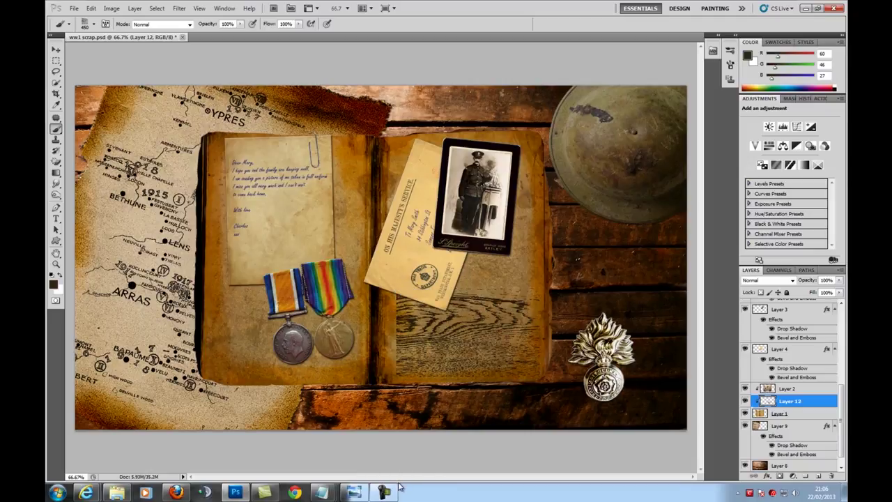
drag(396, 484, 89, 42)
click(91, 7)
click(237, 234)
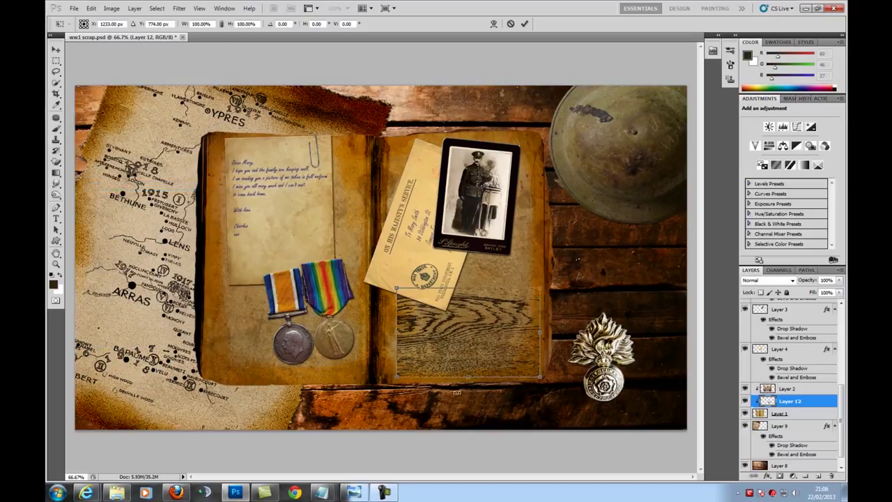
drag(397, 378, 384, 384)
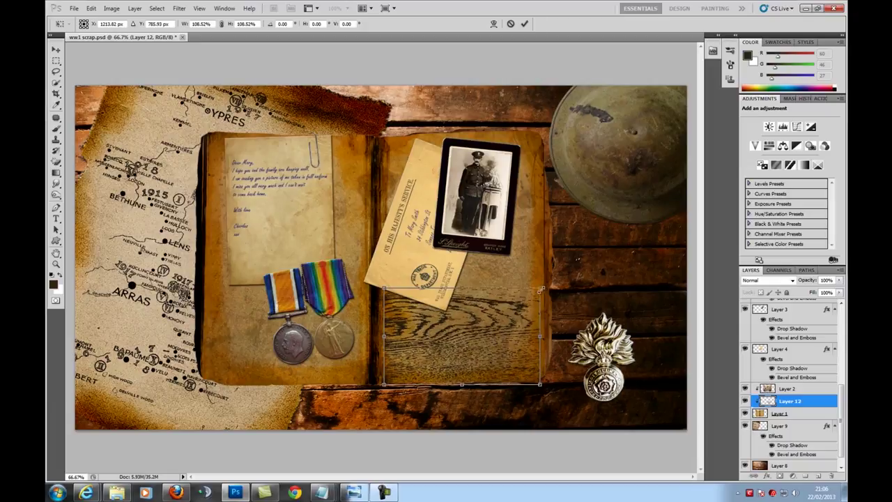
drag(543, 287, 544, 286)
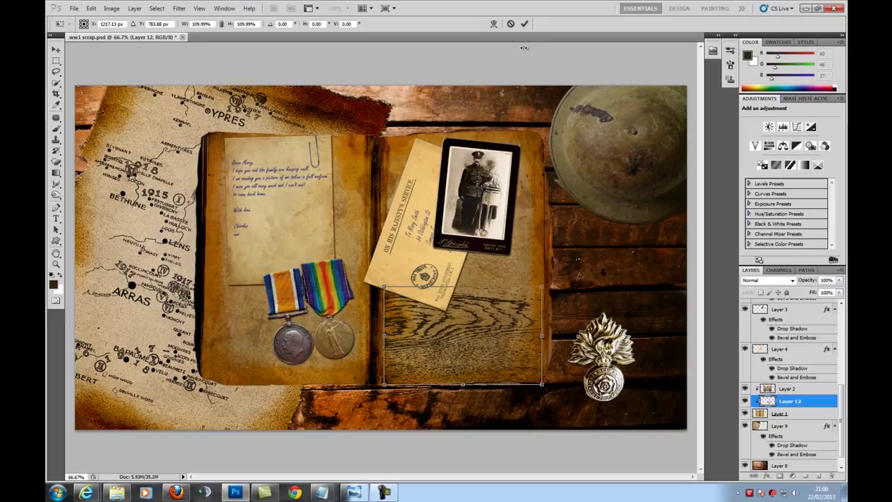
click(526, 24)
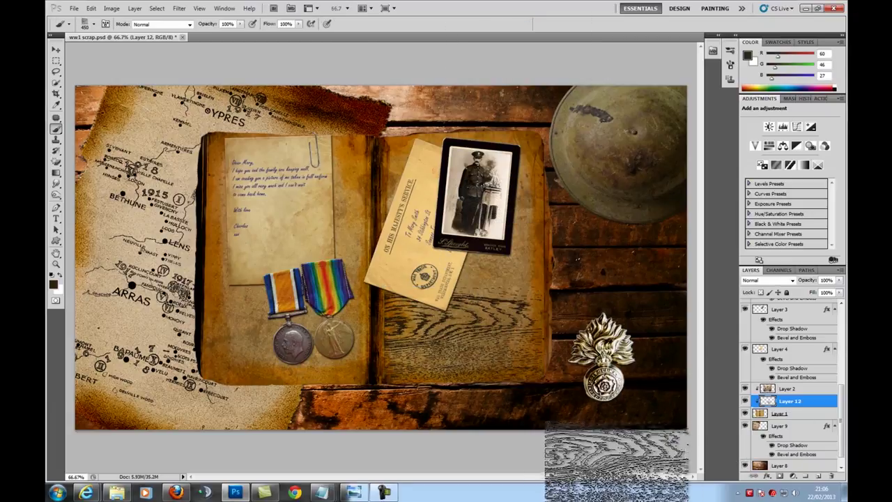
Enlarge the wood grain on Layer 12 by a further scale of about 102.8% so it reaches the book's spine
click(91, 9)
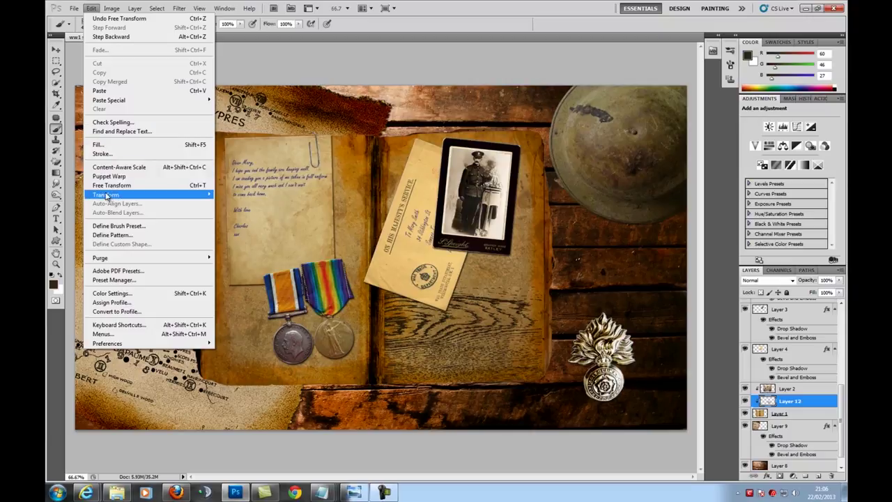
click(125, 183)
drag(384, 286, 379, 282)
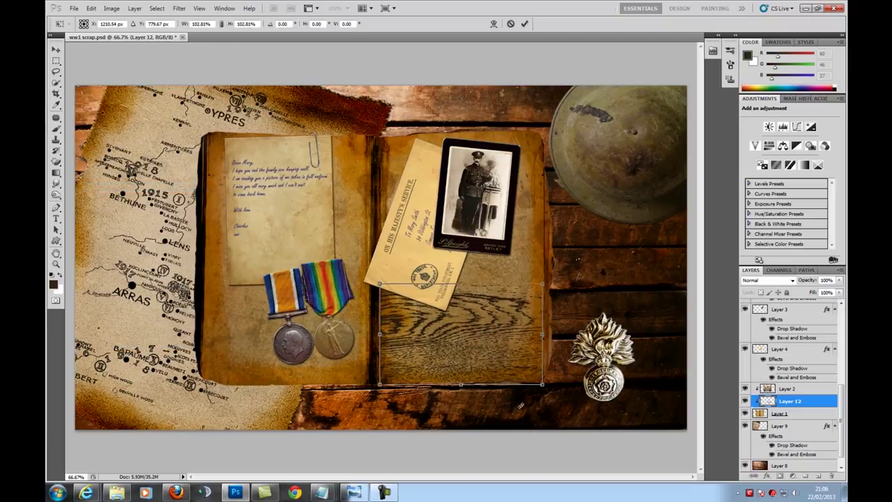
click(525, 24)
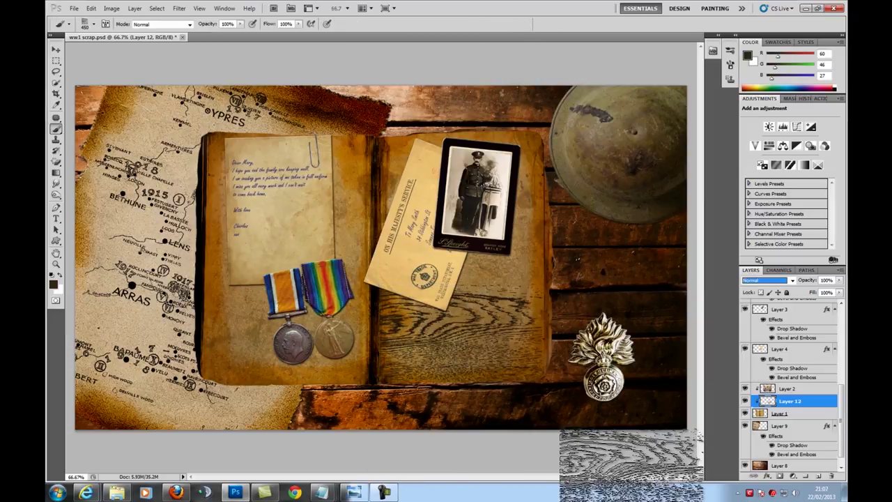
Set Layer 12 to Soft Light at 85% opacity and stamp the wood grain along the left page's bottom edge
click(778, 283)
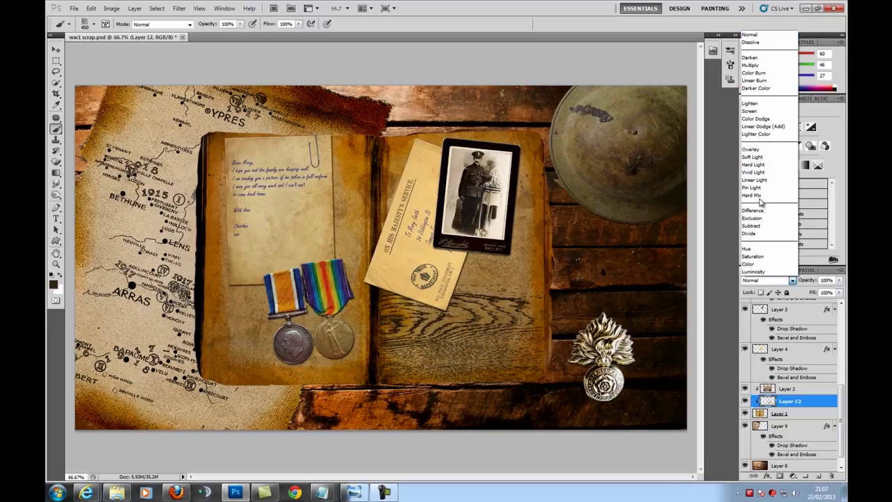
click(754, 159)
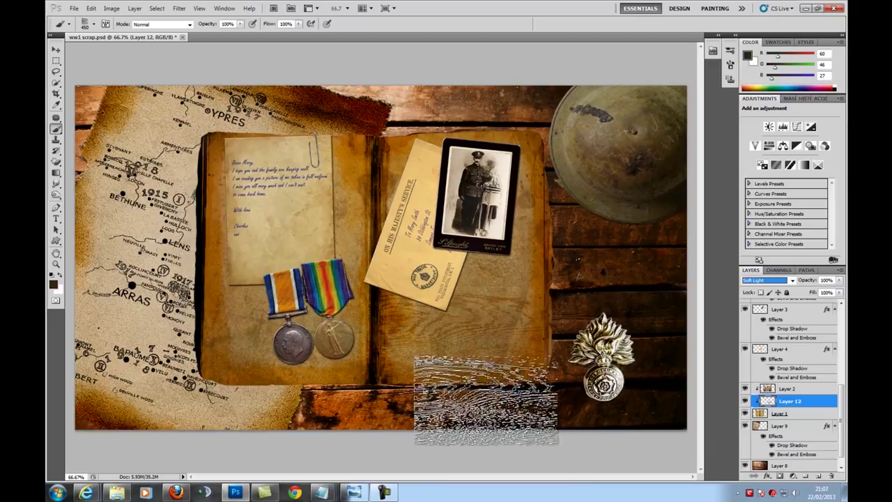
click(839, 280)
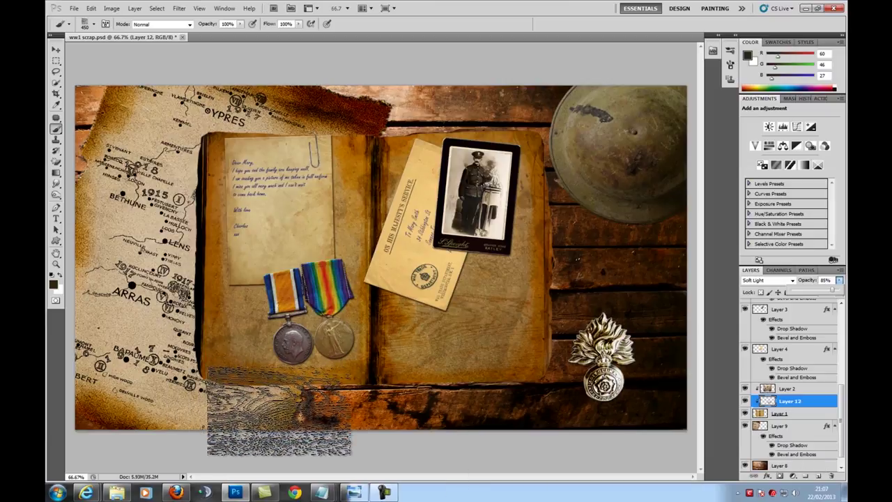
click(277, 410)
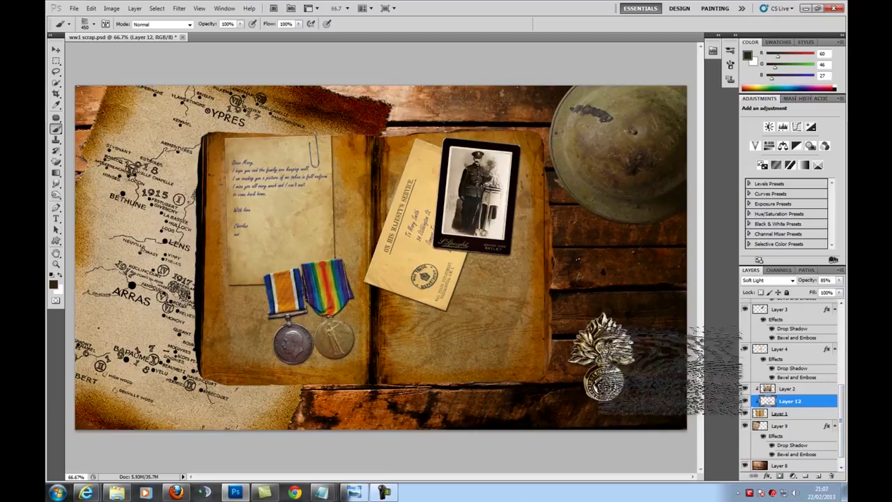
Add a new layer above Layer 12, open stain2.jpg and paste its entire image into the scrapbook composition
click(819, 476)
click(73, 7)
click(89, 32)
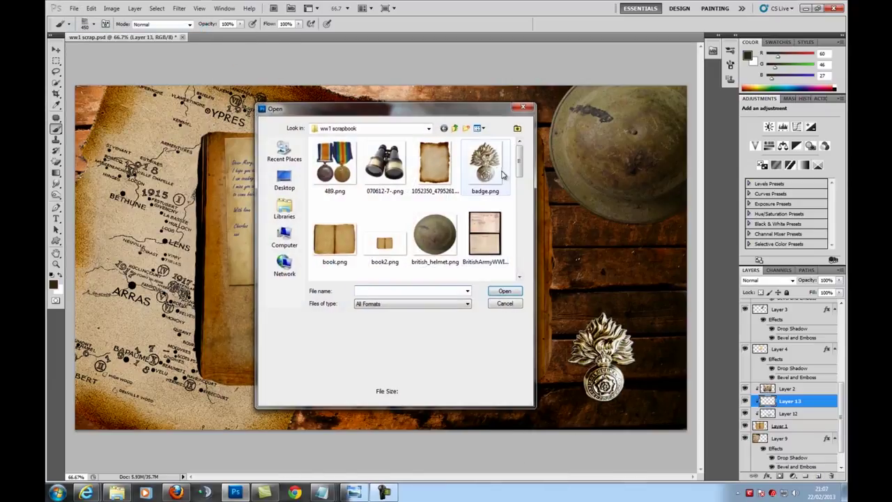
drag(519, 160, 525, 257)
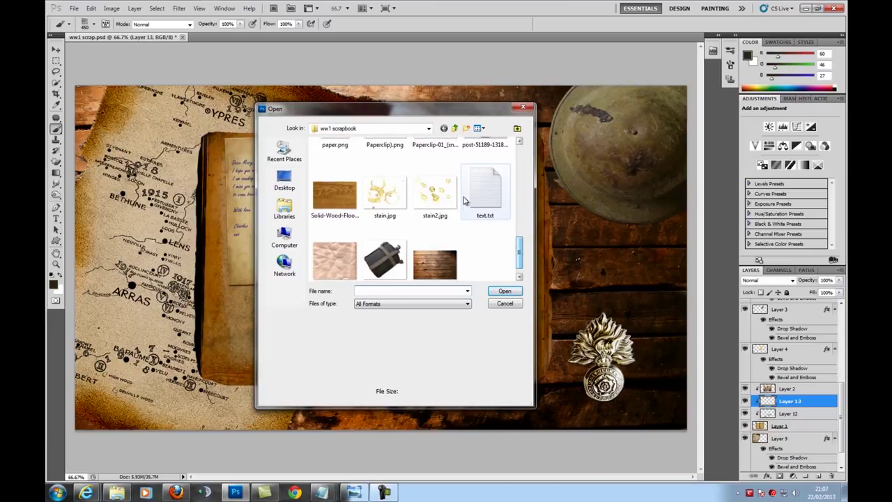
click(435, 192)
click(503, 291)
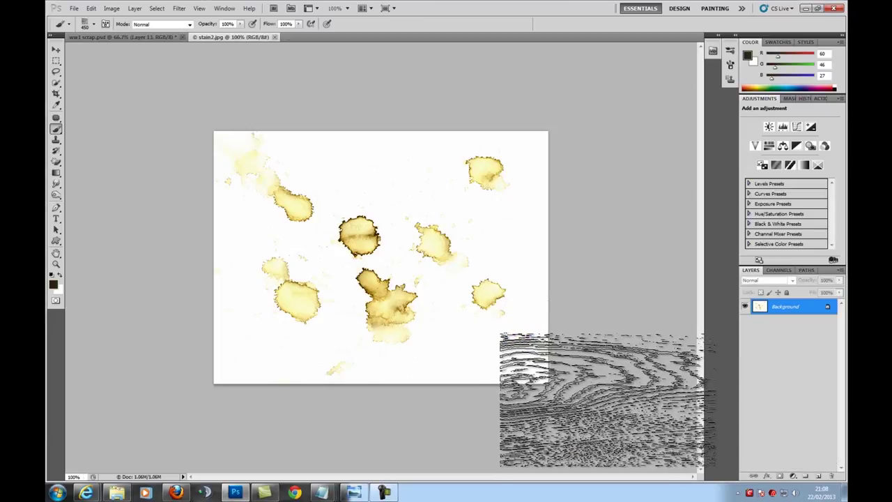
key(ctrl+a)
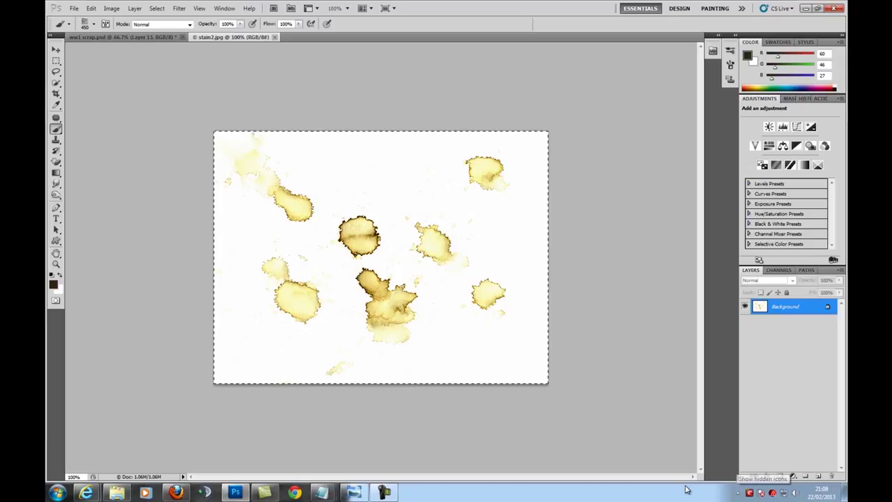
drag(349, 258, 743, 469)
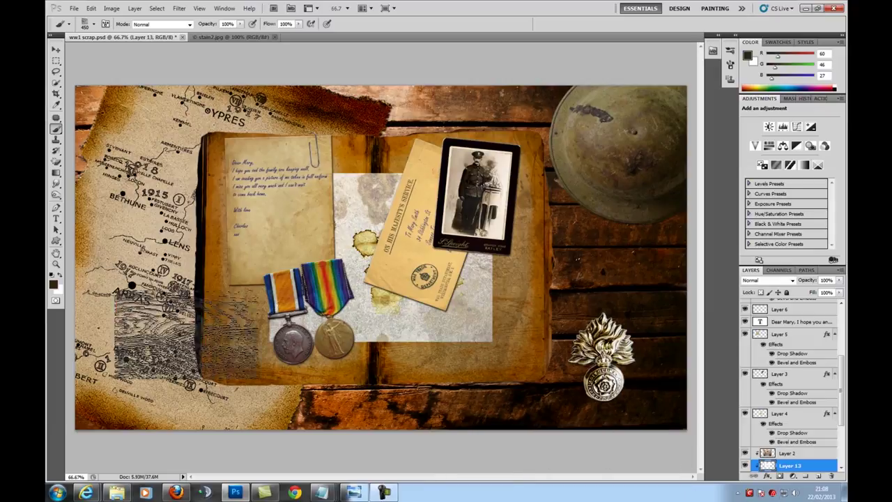
Scale the stain image on Layer 13 to about 128% over the lower left page and set its blend mode to Multiply
click(91, 8)
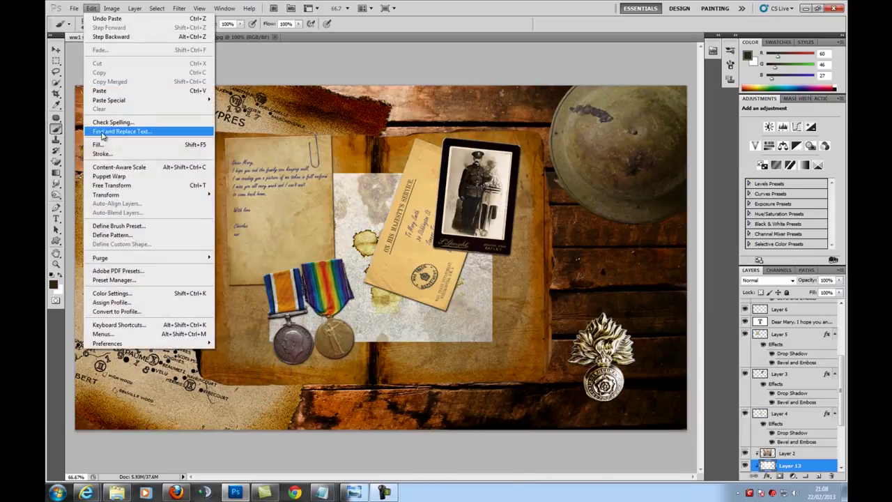
click(112, 185)
drag(270, 172, 234, 147)
drag(495, 344, 400, 369)
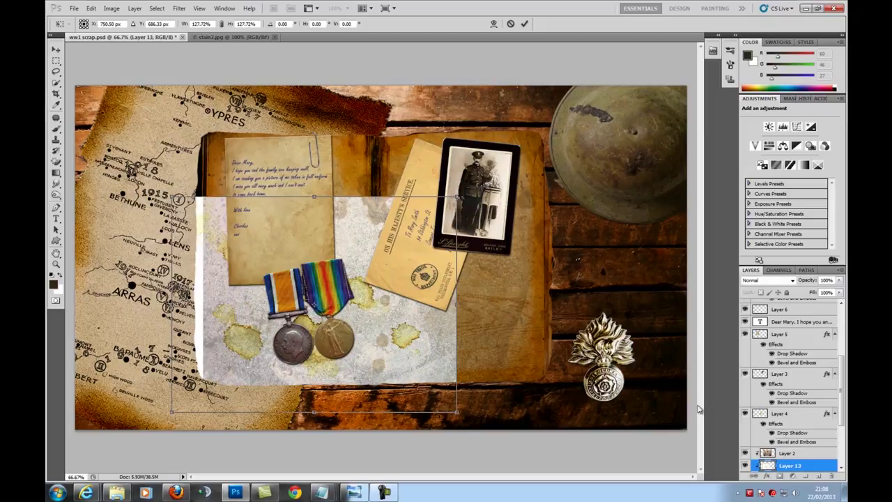
click(525, 23)
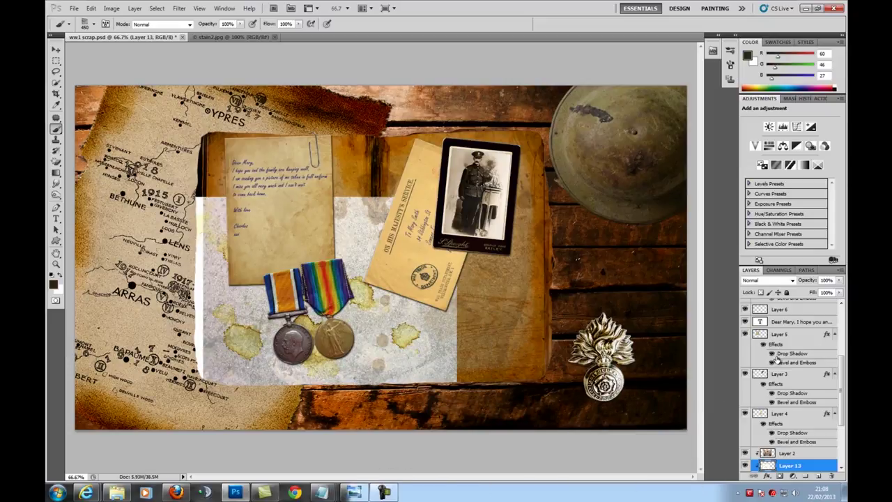
click(779, 280)
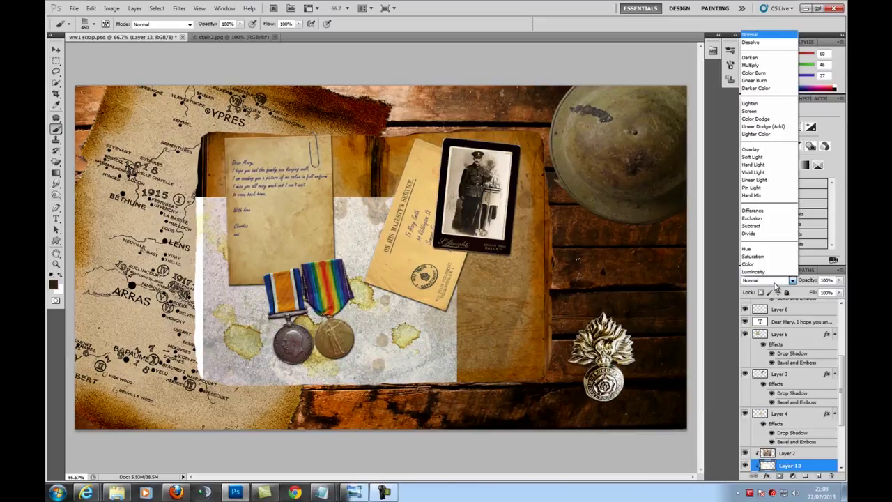
click(767, 66)
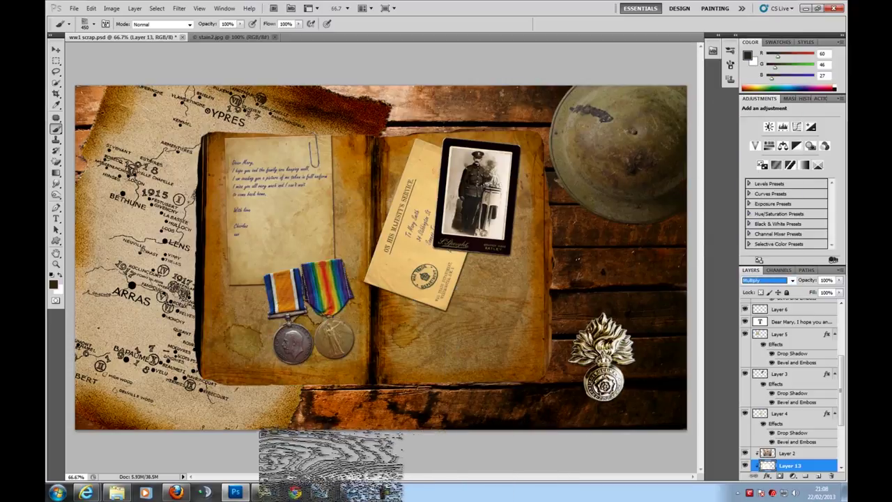
Replace the wood-grain brush with the soft round brush at 0% hardness and reduce its size to 100 px
mouse_move(321, 493)
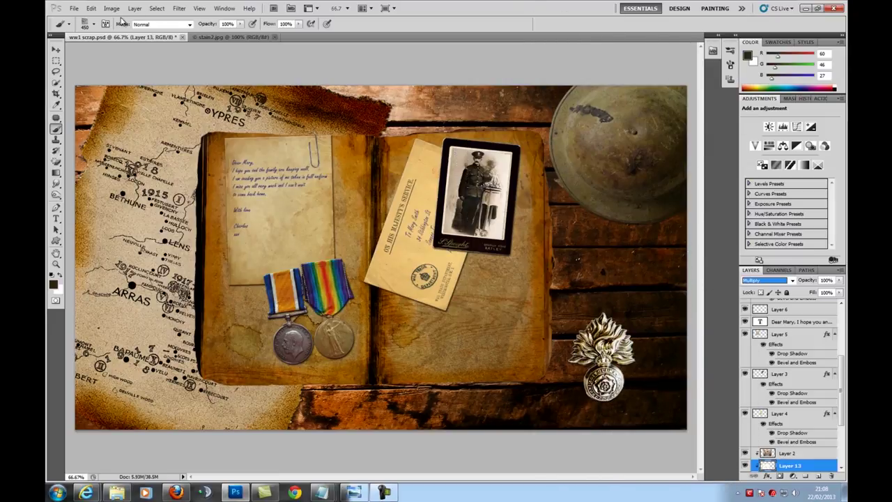
click(95, 25)
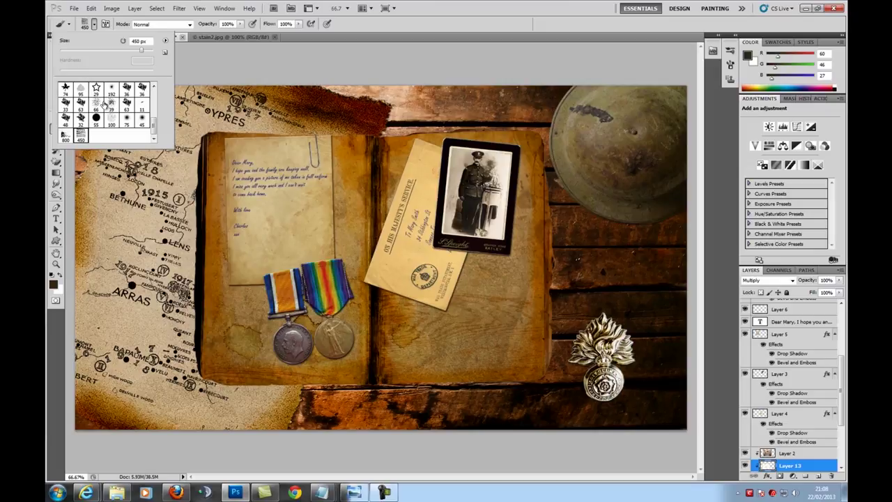
scroll(155, 124, up, 10)
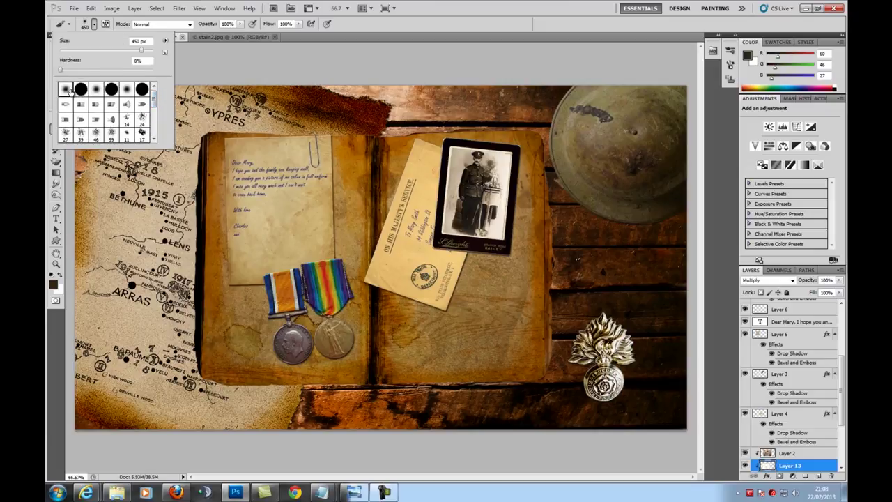
click(223, 58)
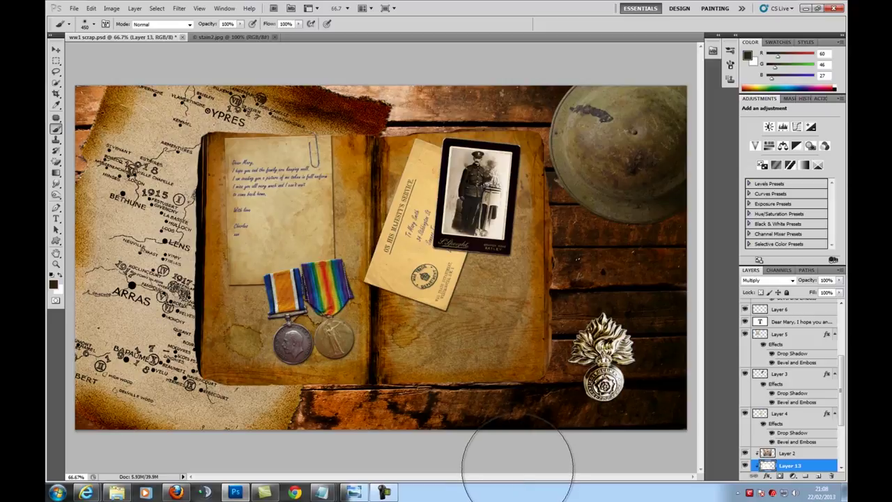
key(bracketleft)
key(bracketleft)
key(bracketleft)
key(bracketleft)
key(bracketleft)
key(bracketleft)
key(bracketleft)
key(bracketleft)
key(bracketleft)
key(bracketleft)
key(bracketleft)
key(bracketleft)
key(bracketleft)
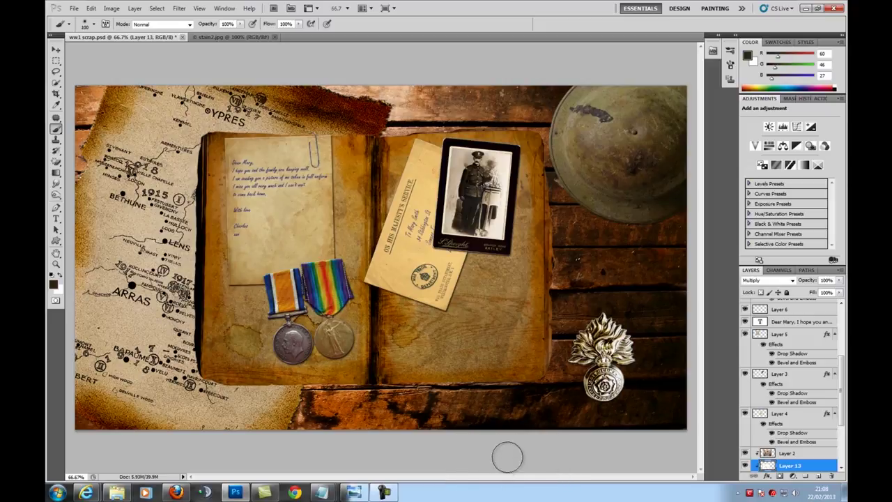
click(57, 264)
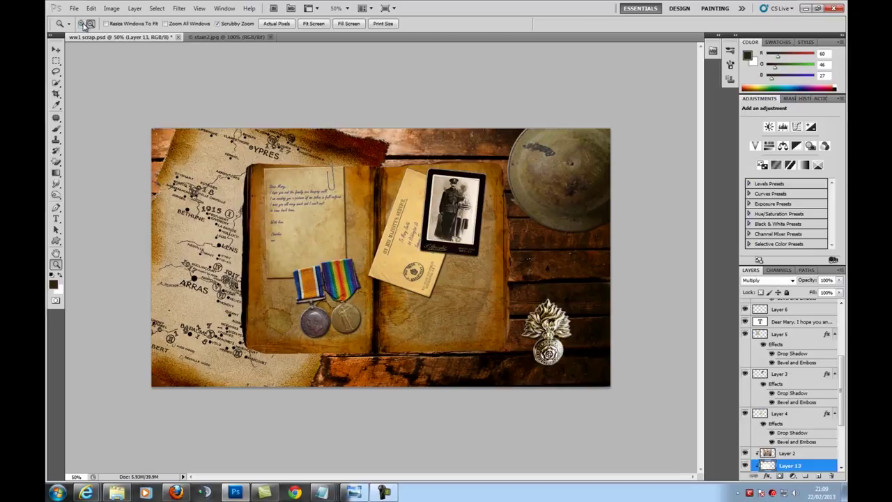
click(229, 152)
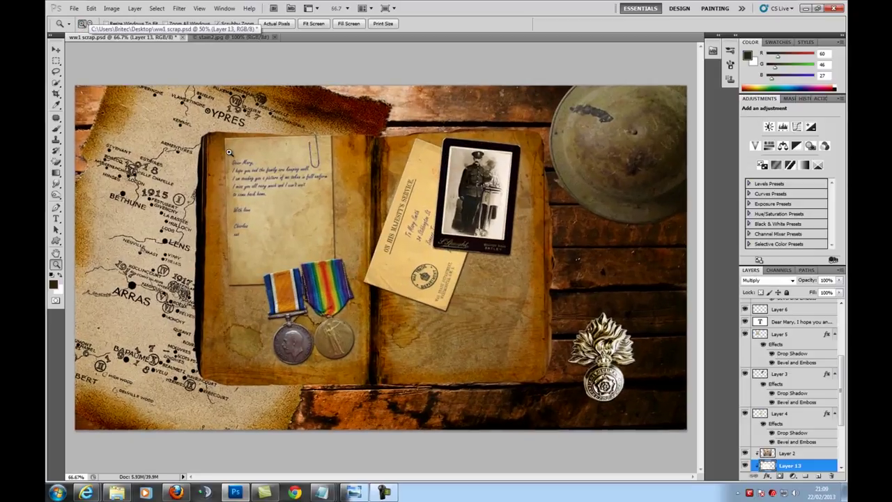